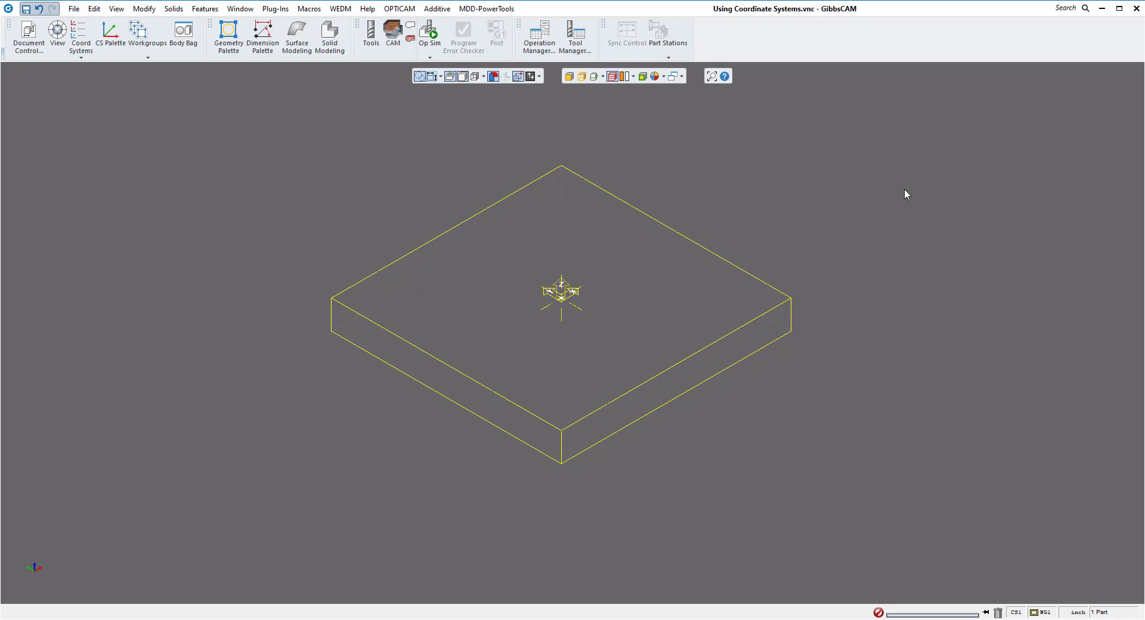
- Review the "Working with Solid Models" checklist and check the machine, stock and unit settings in Document Control
left_click_drag(1144, 190, 528, 127)
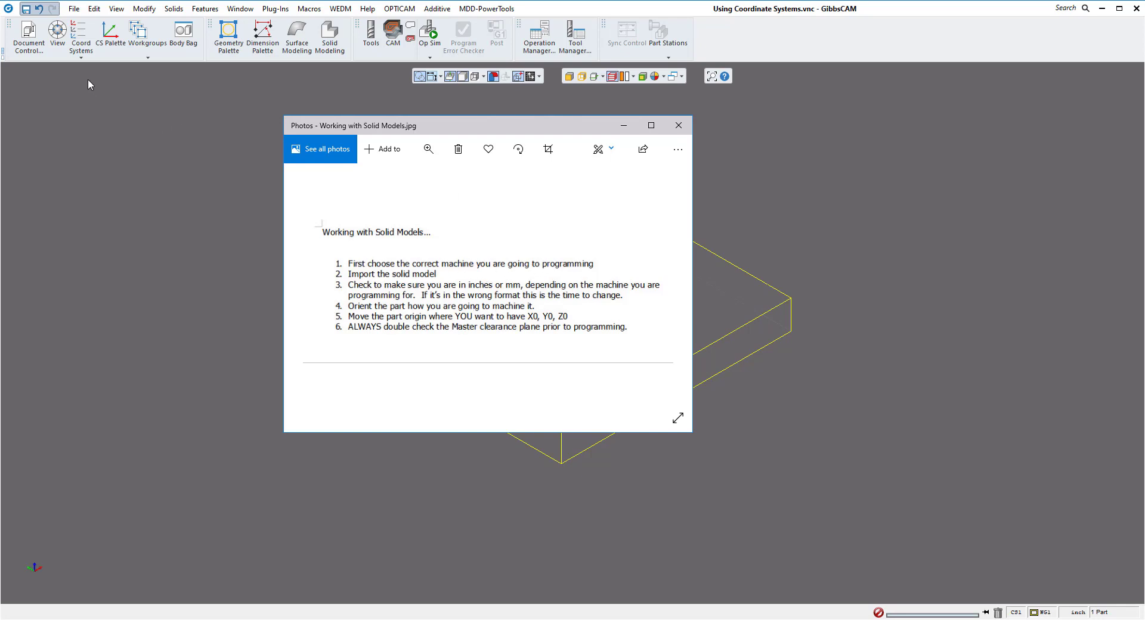
left_click(33, 38)
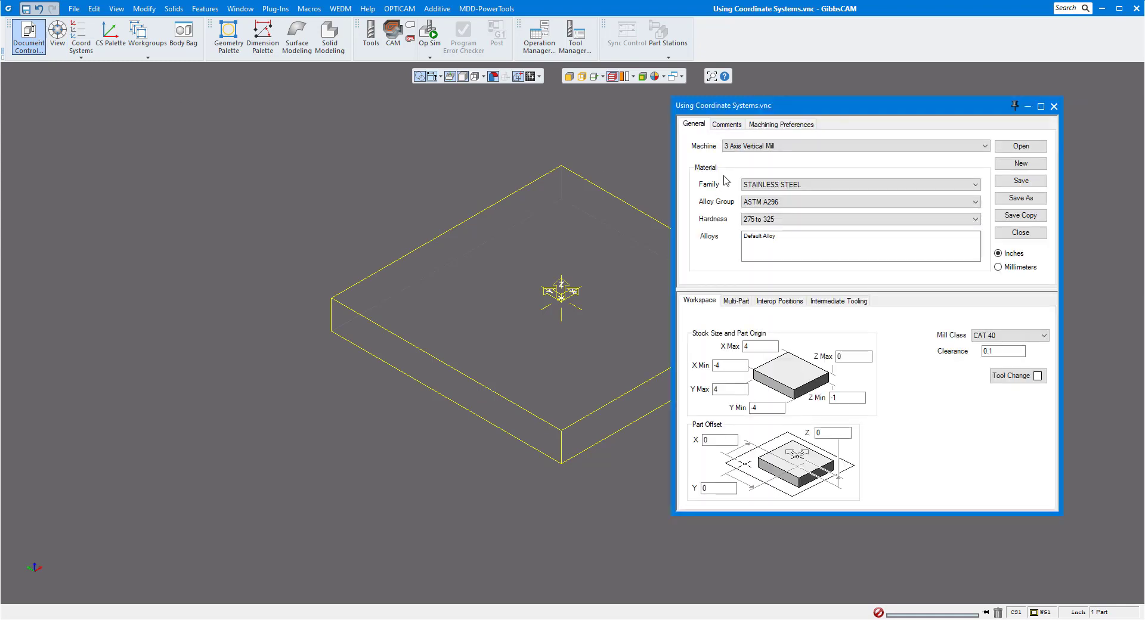
left_click(1054, 106)
key("alt+Tab")
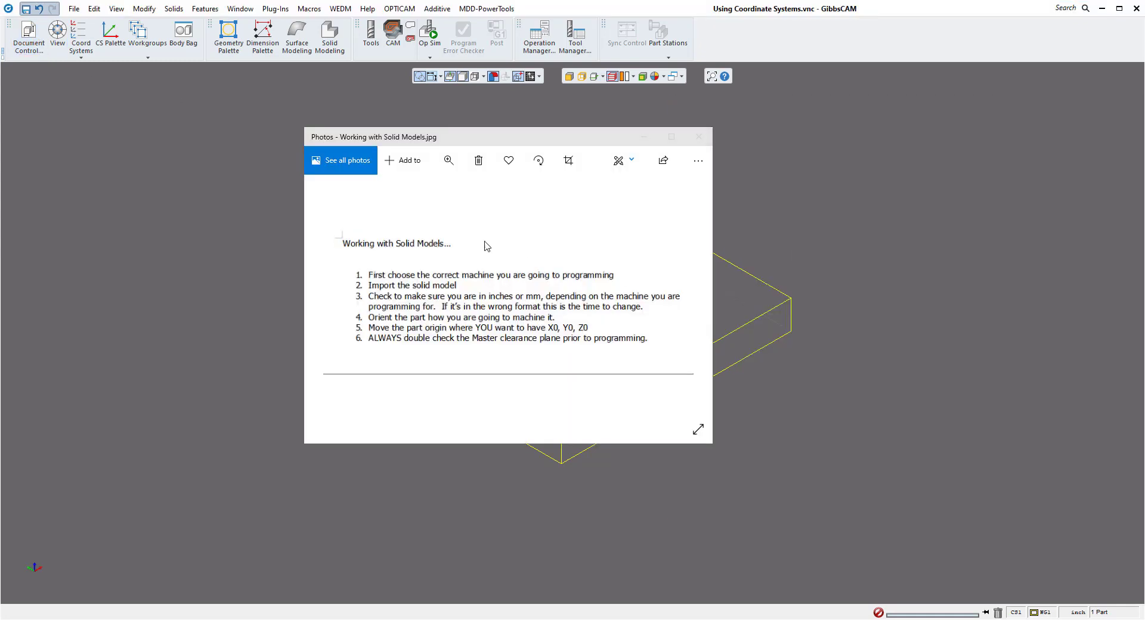
left_click(496, 136)
left_click(643, 137)
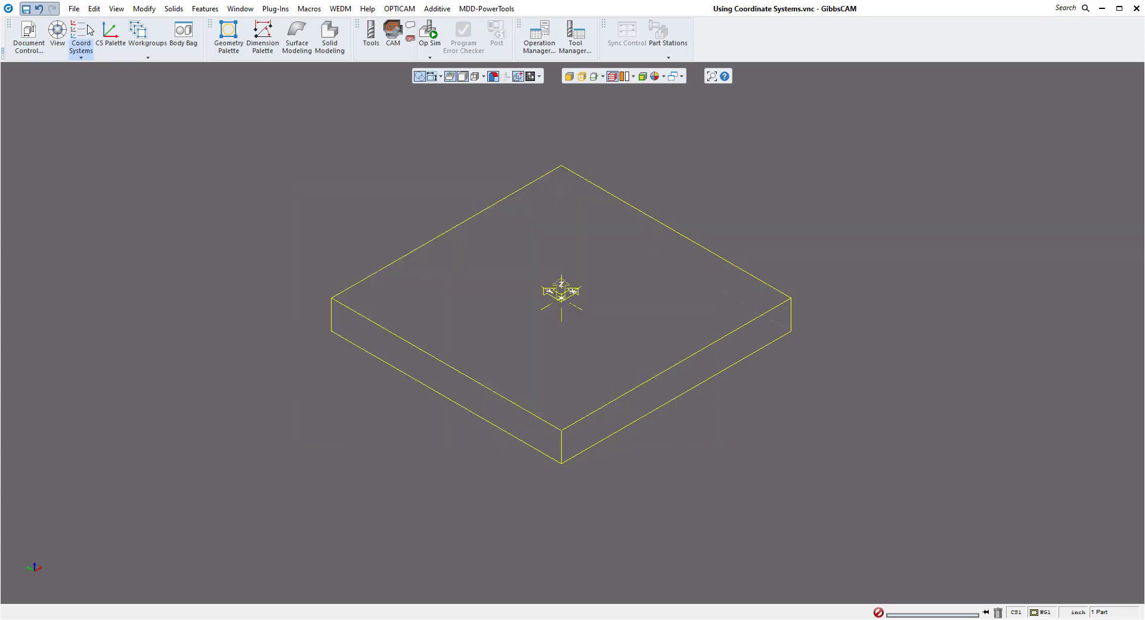
- Import the Parasolid file "1st part.x_t" from the V14 CS's folder
left_click(74, 9)
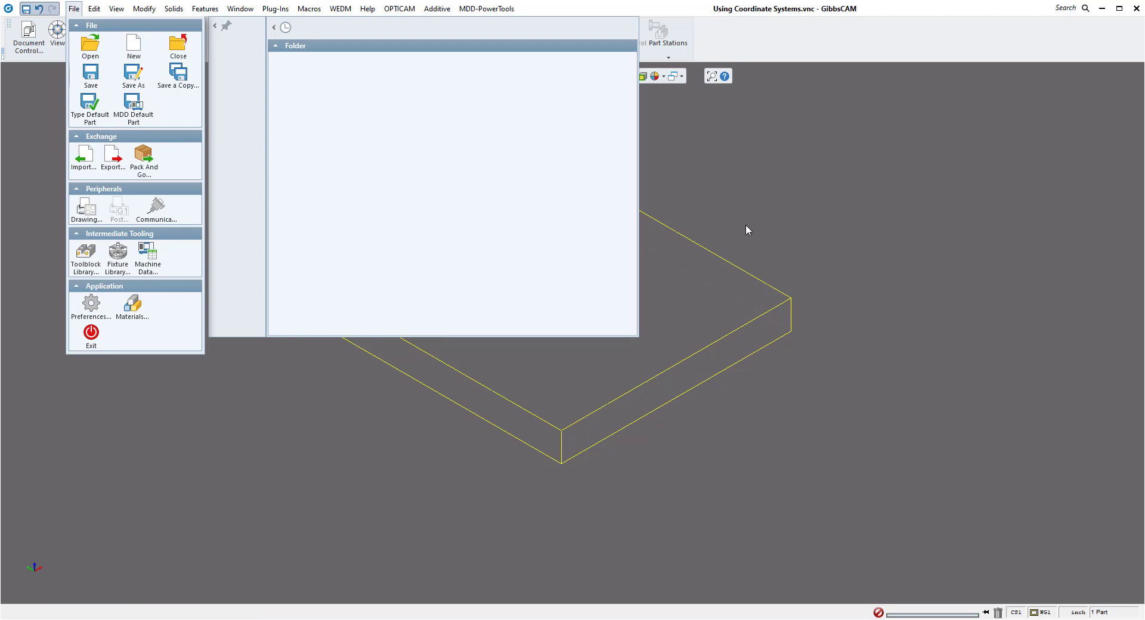
left_click(81, 162)
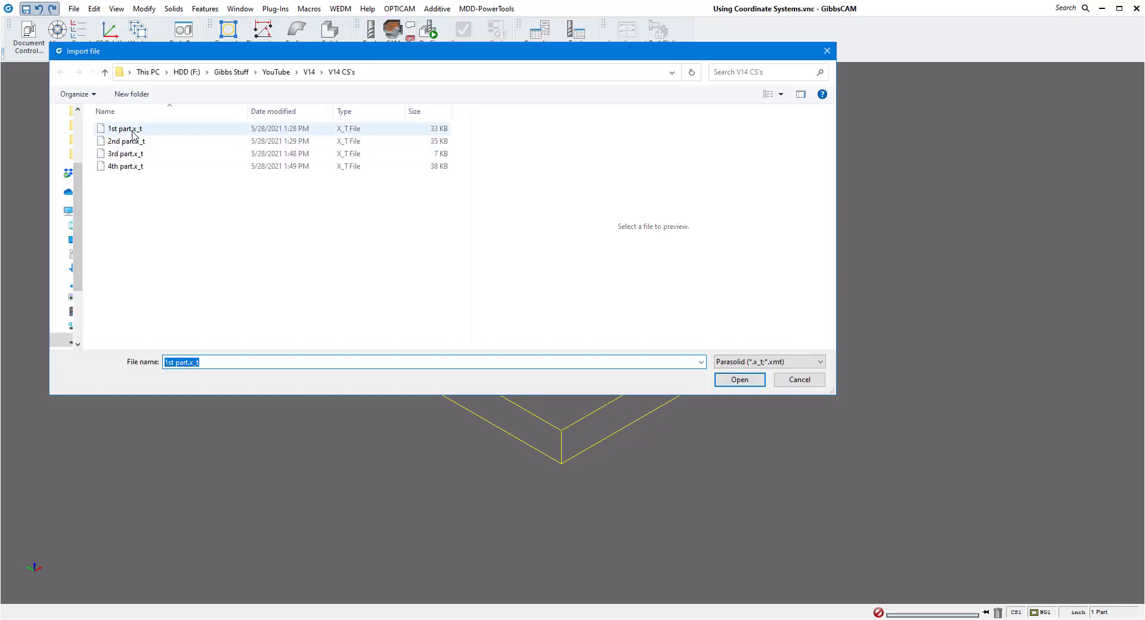
left_click(132, 133)
left_click(724, 381)
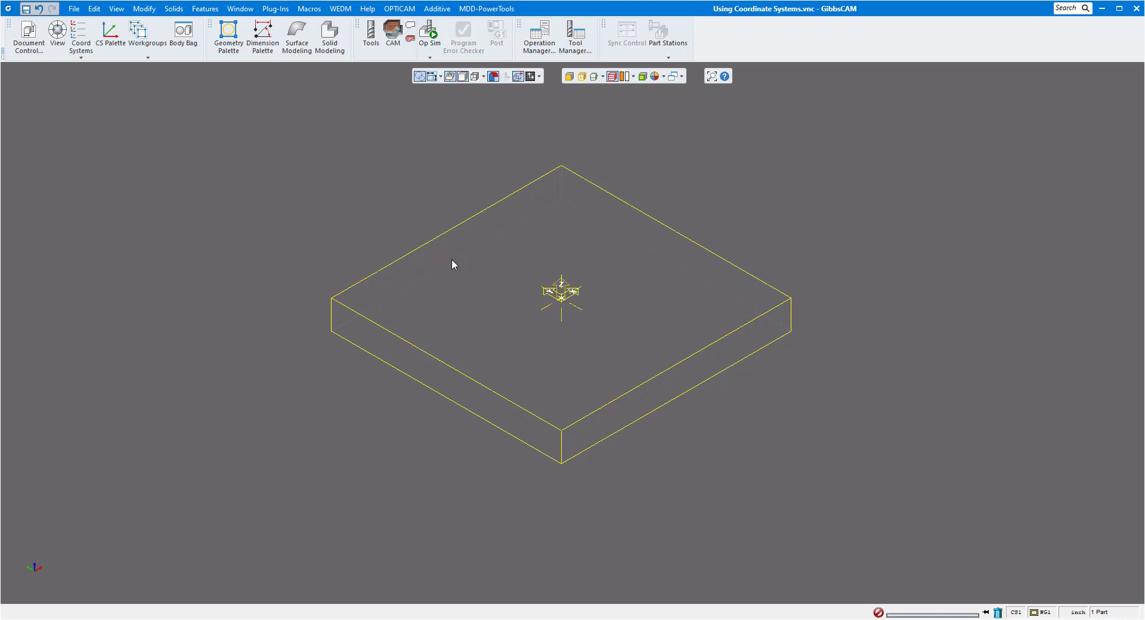
- Examine the imported bracket's position and tilt relative to the stock and origin in top and rotated views
left_click(145, 9)
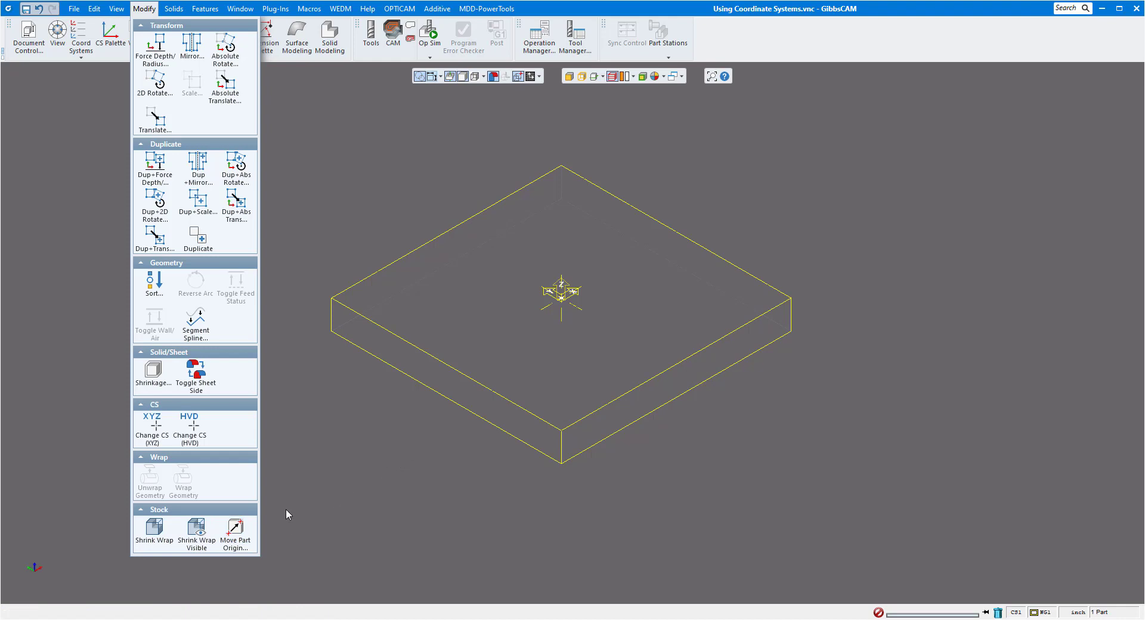
left_click(301, 472)
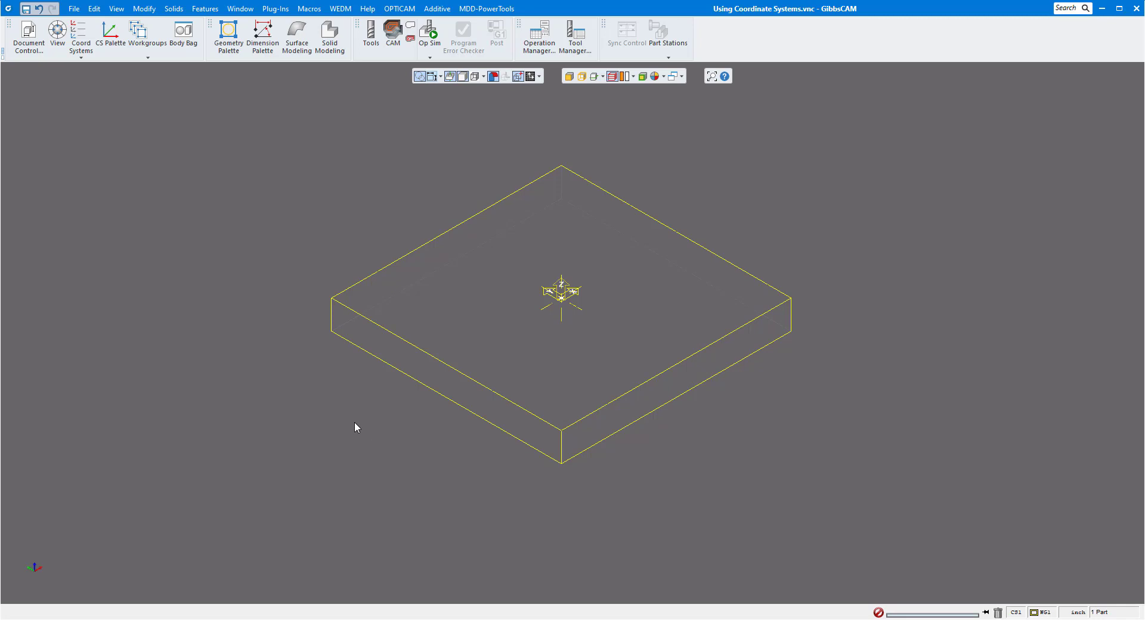
scroll(275, 425, "down", 4)
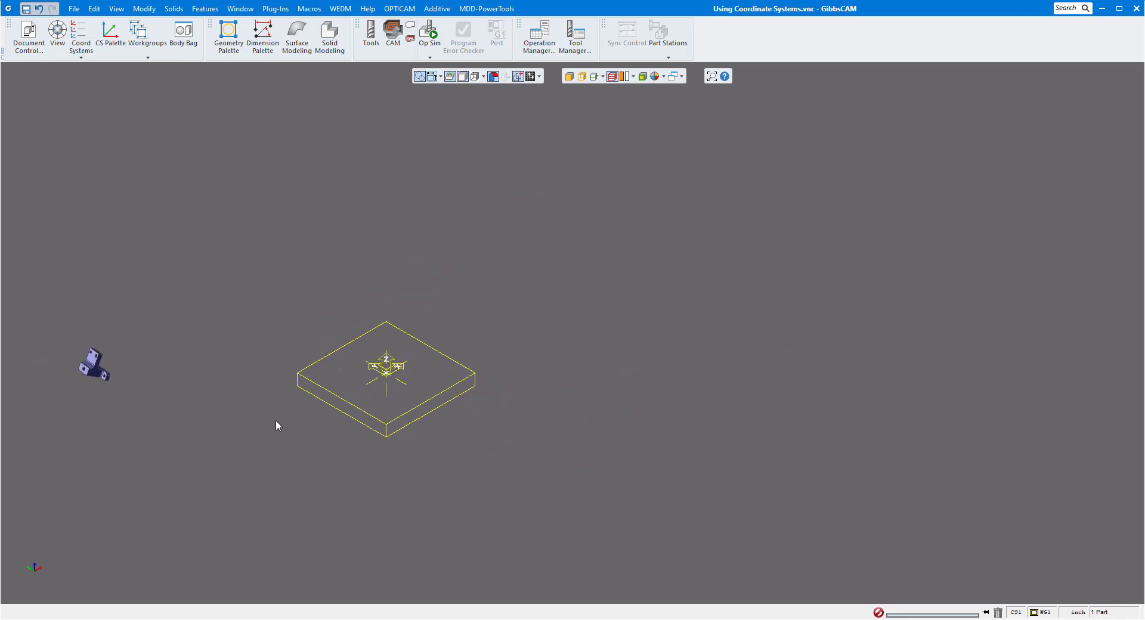
middle_click_drag(266, 415, 628, 359)
left_click(37, 551)
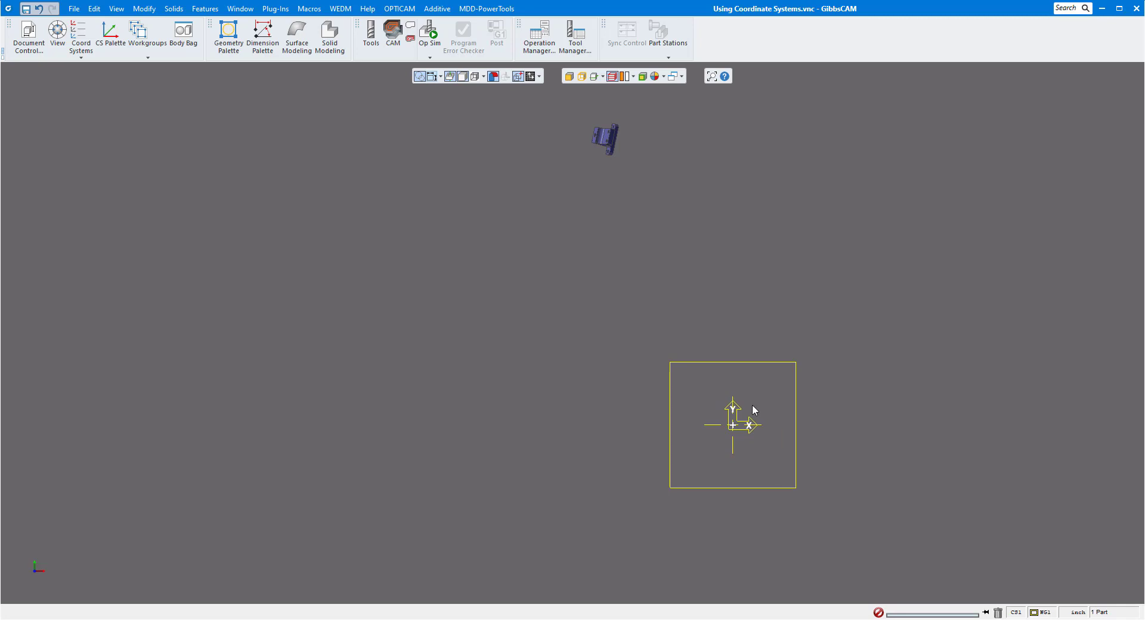
left_click_drag(558, 179, 665, 107)
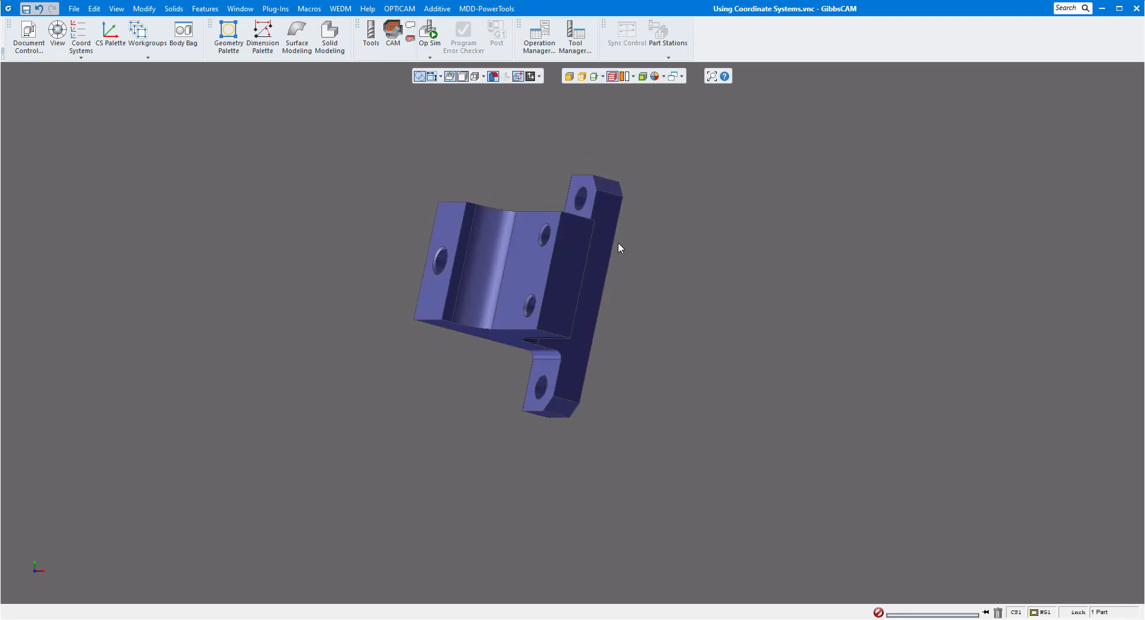
scroll(618, 242, "up", 3)
scroll(622, 249, "down", 1)
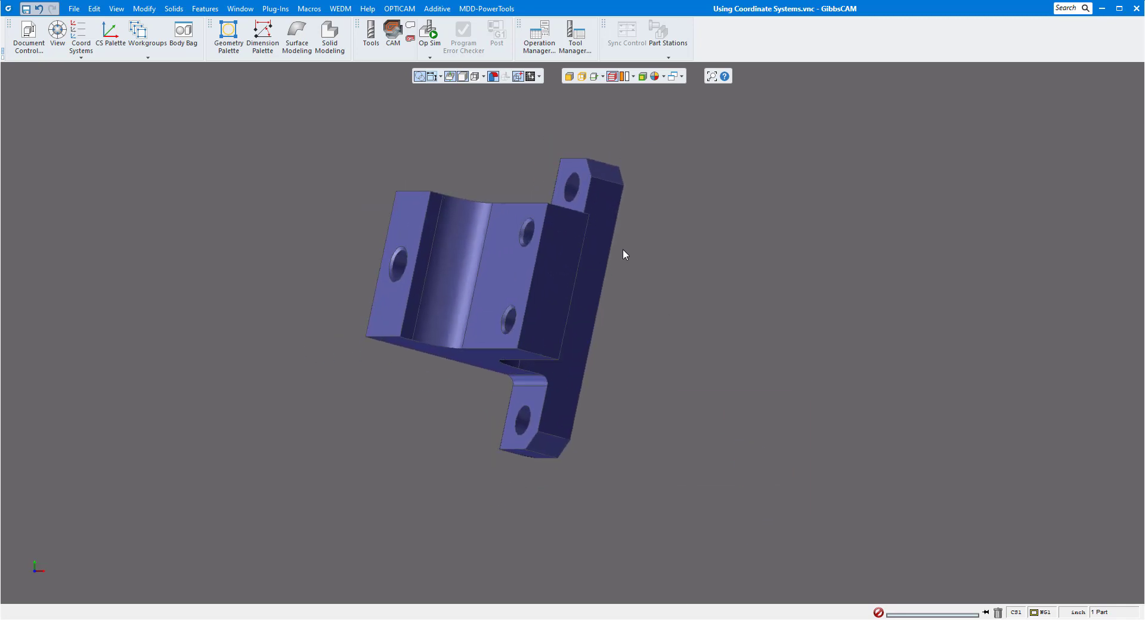
scroll(623, 250, "down", 1)
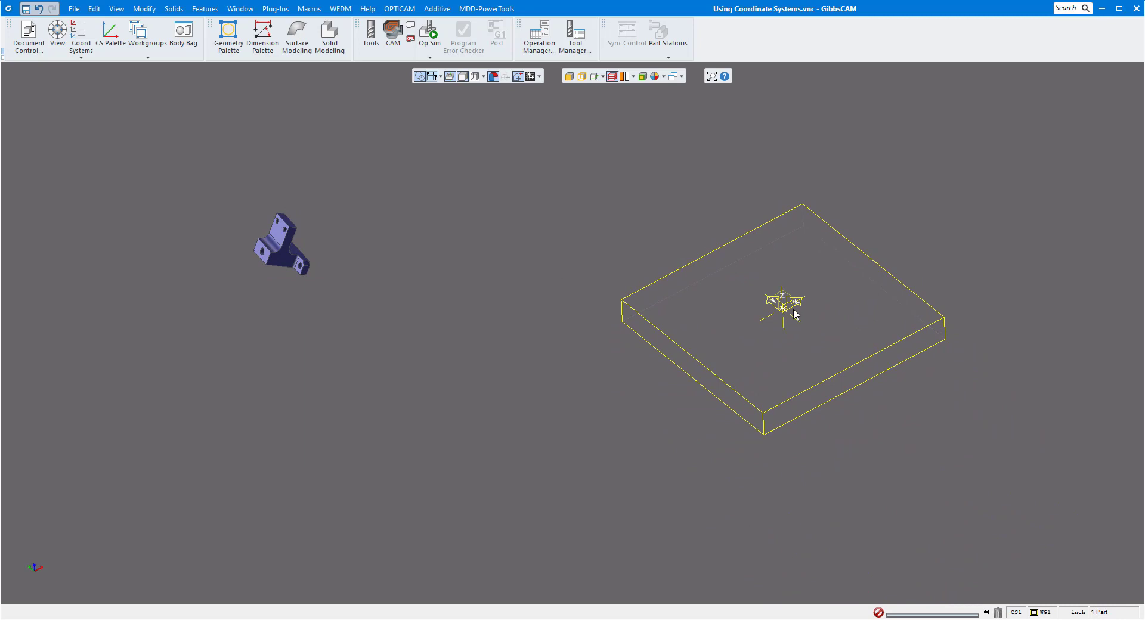
scroll(310, 224, "up", 1)
scroll(307, 223, "up", 7)
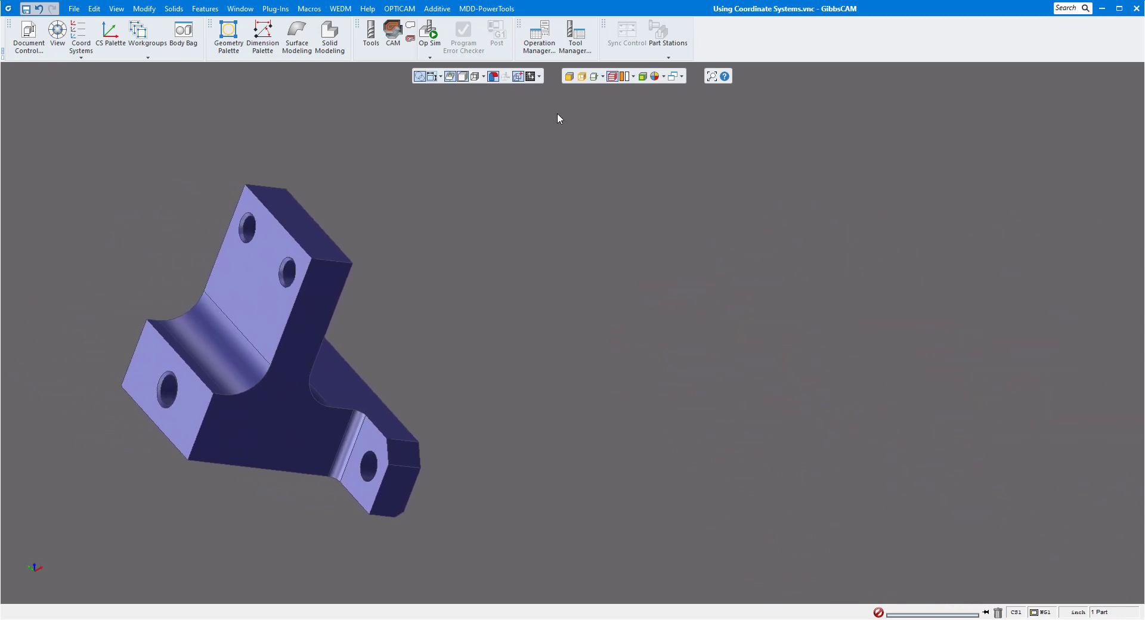
- Try selecting the bracket with face selection on and with it off
left_click(568, 77)
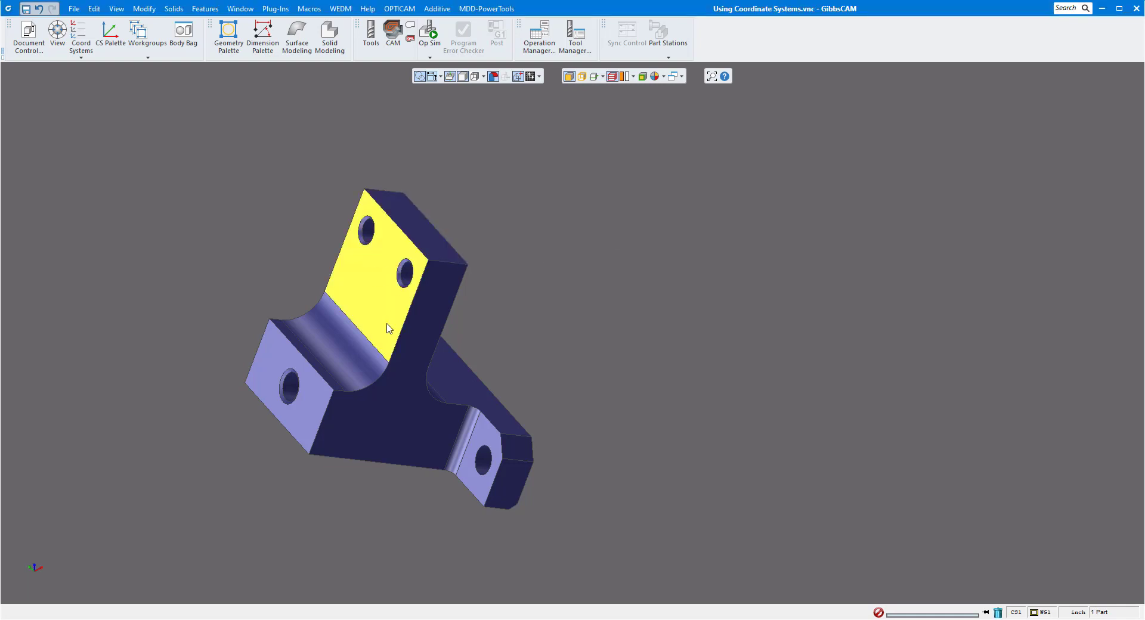
left_click(571, 77)
left_click(428, 258)
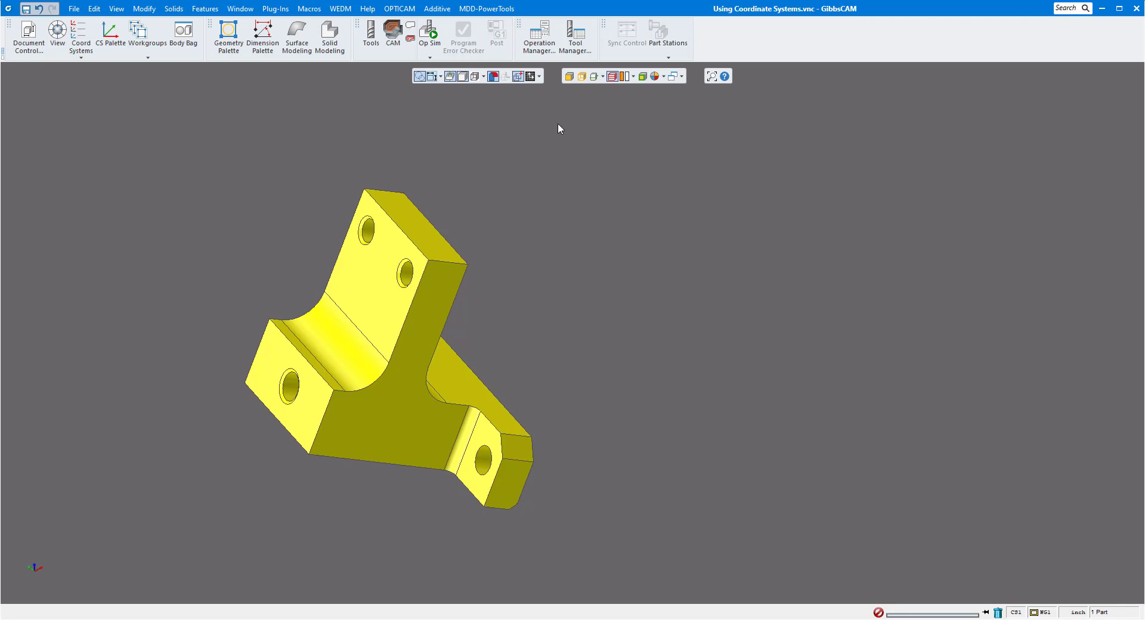
- Enable face selection and align the end face of the bracket's two-hole leg to the current coordinate system
left_click(570, 76)
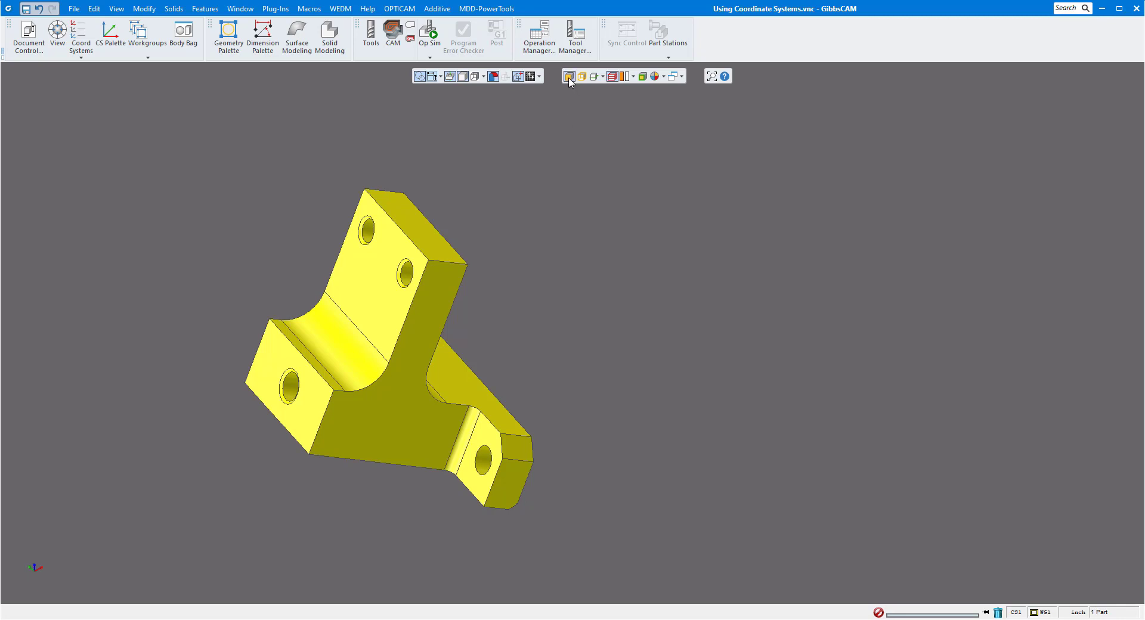
left_click(555, 223)
left_click(428, 241)
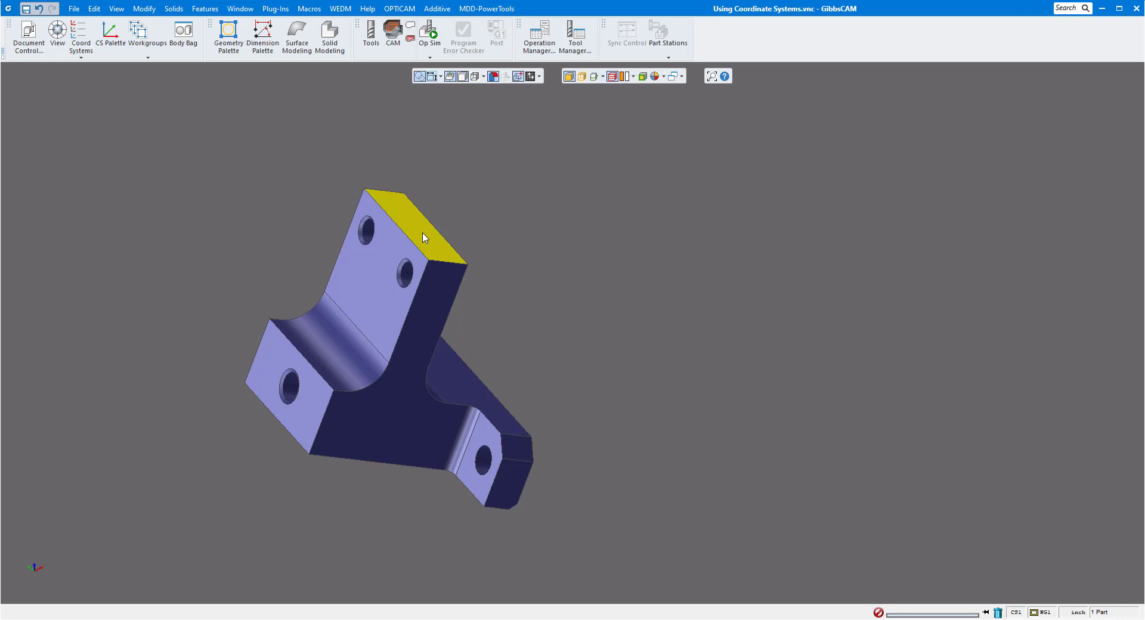
right_click(417, 235)
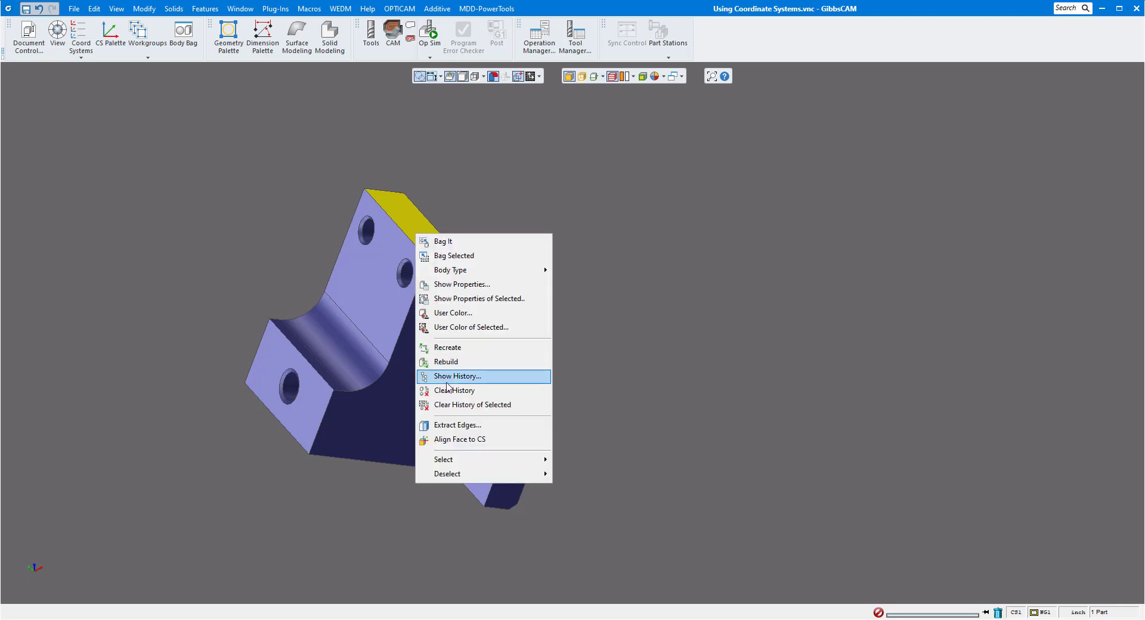
left_click(481, 442)
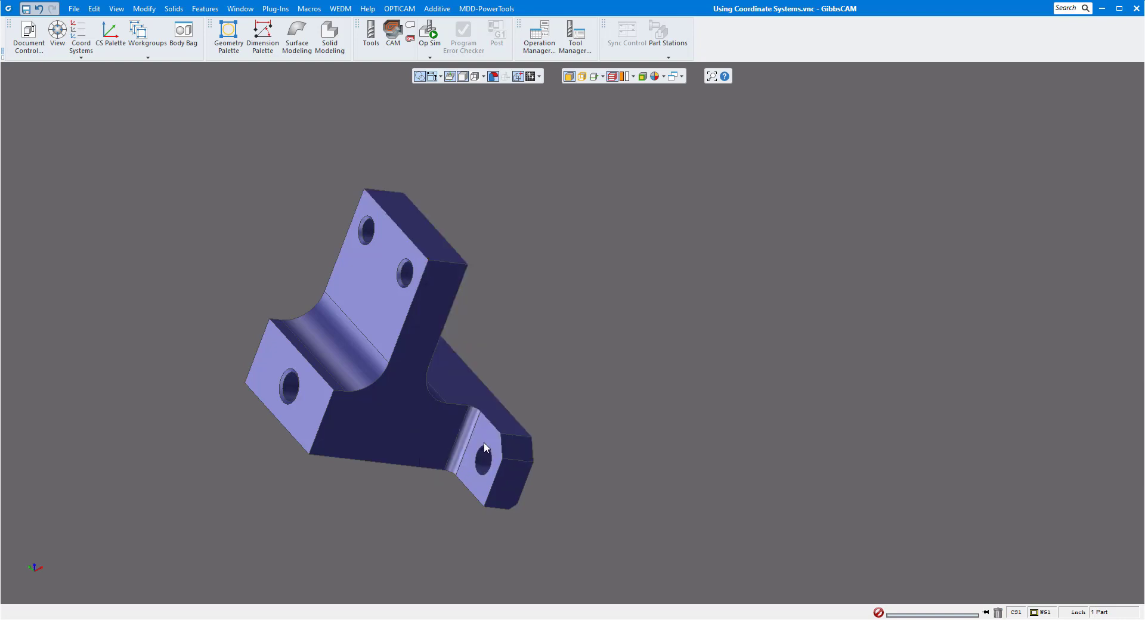
- Examine the aligned bracket's remaining rotation about the origin relative to the X and Y axes
left_click(44, 548)
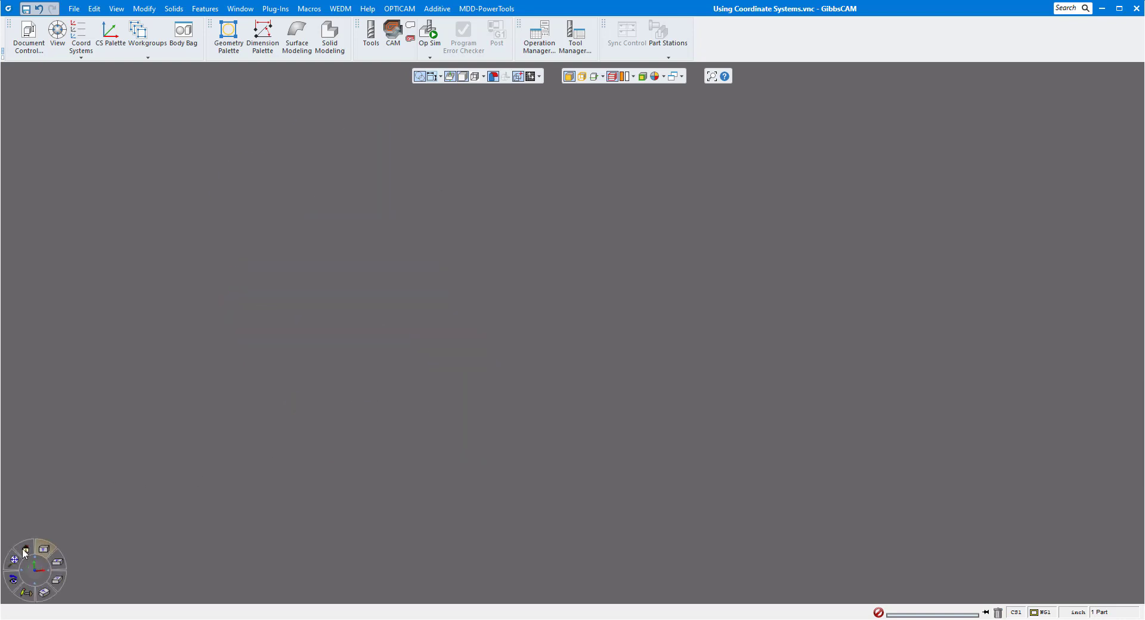
left_click(16, 561)
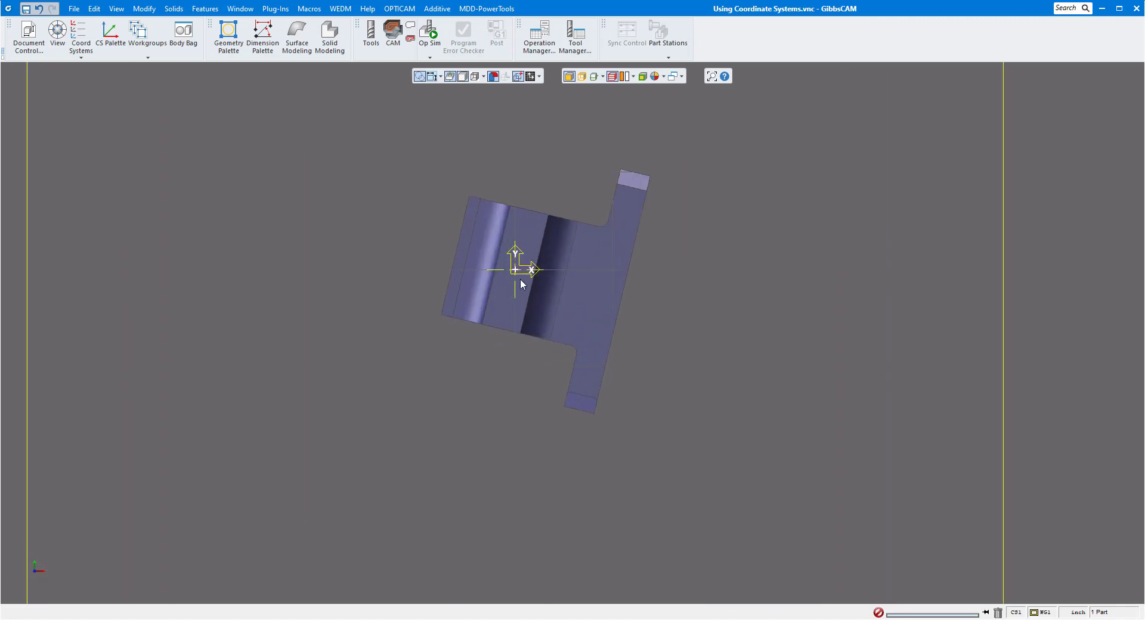
scroll(526, 278, "up", 2)
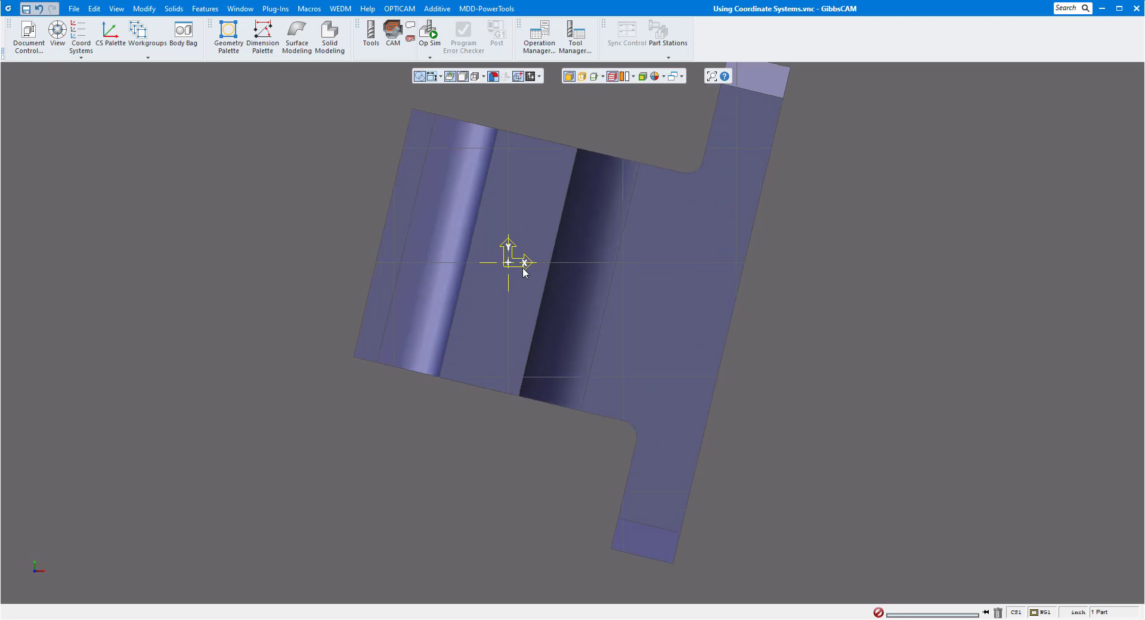
middle_click_drag(522, 268, 495, 310)
left_click(47, 559)
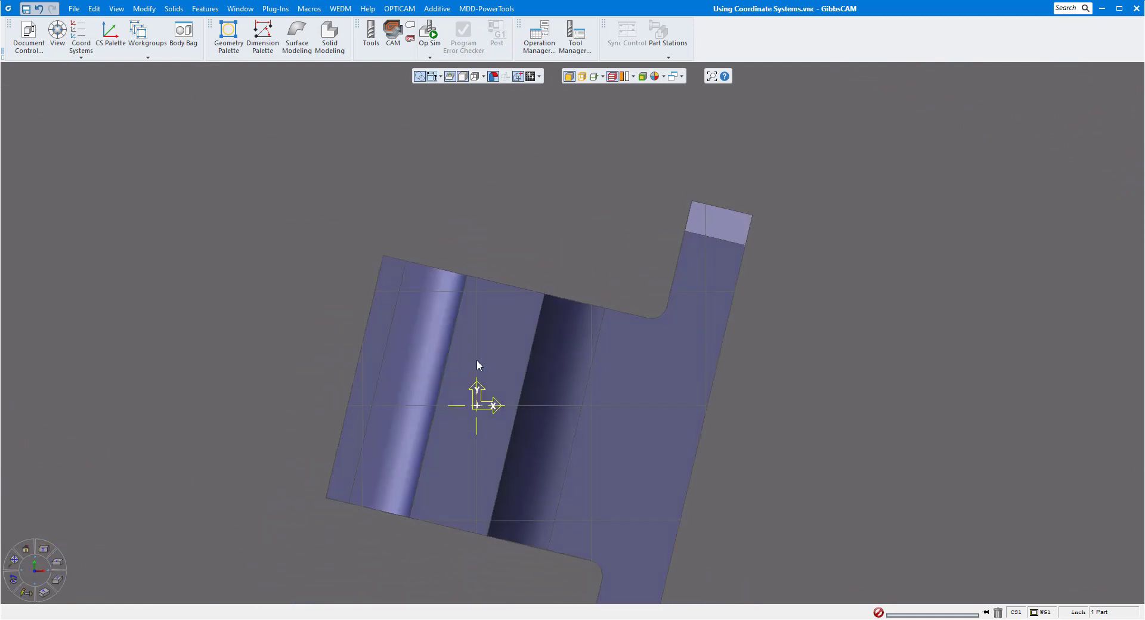
scroll(496, 354, "down", 1)
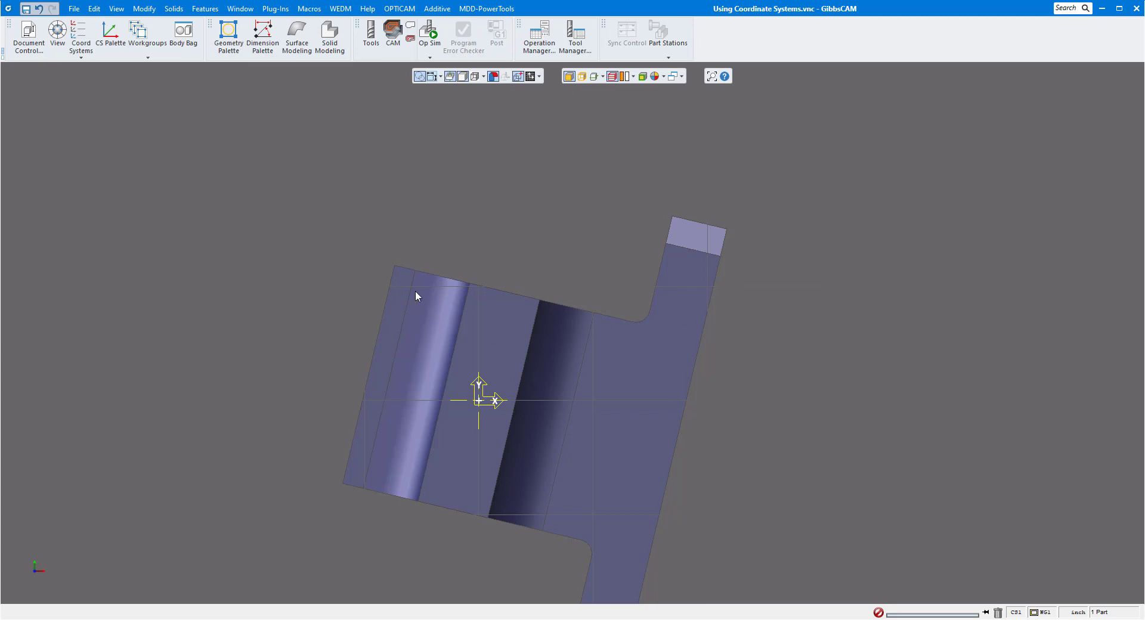
middle_click_drag(440, 278, 434, 204)
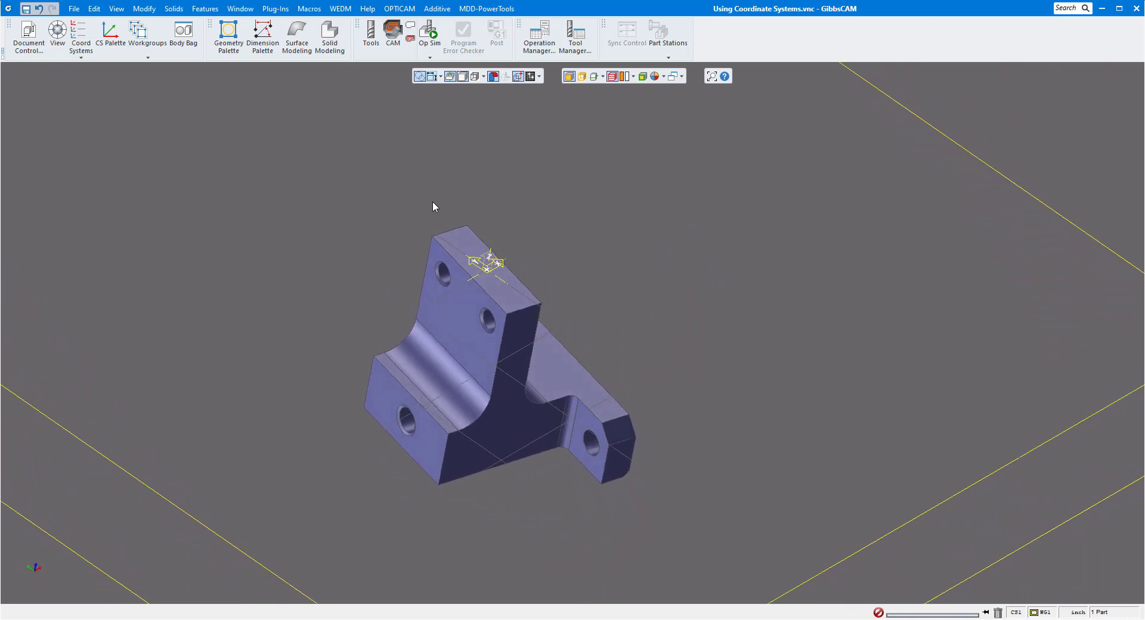
- Make User CS number 2 the active coordinate system and show the CS palette below the CS list
left_click(75, 32)
left_click(92, 179)
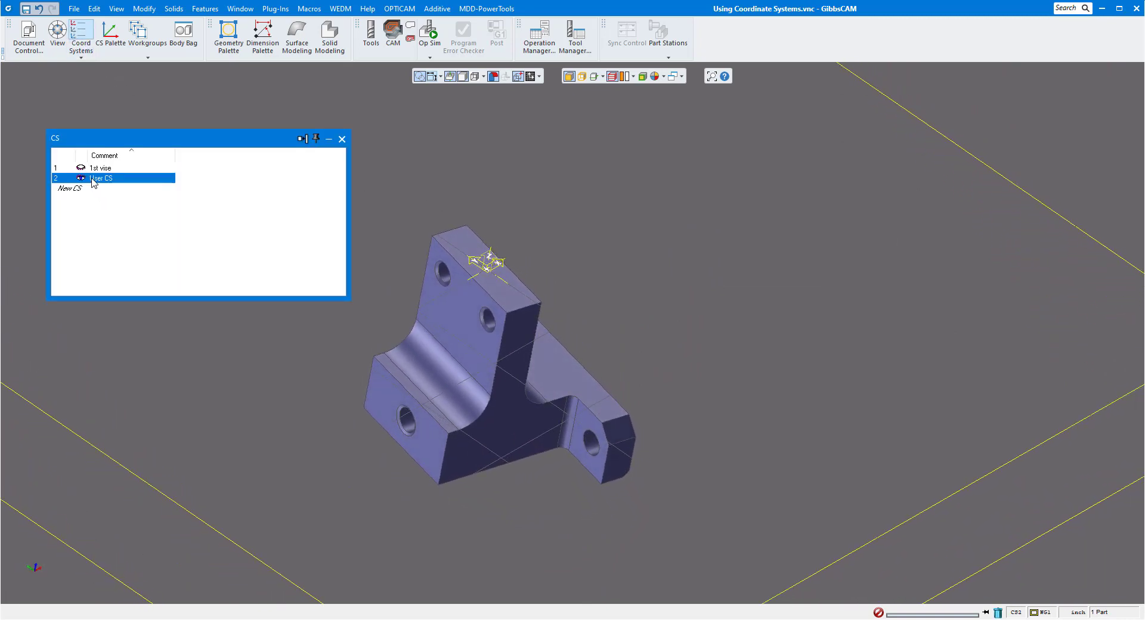
left_click(118, 39)
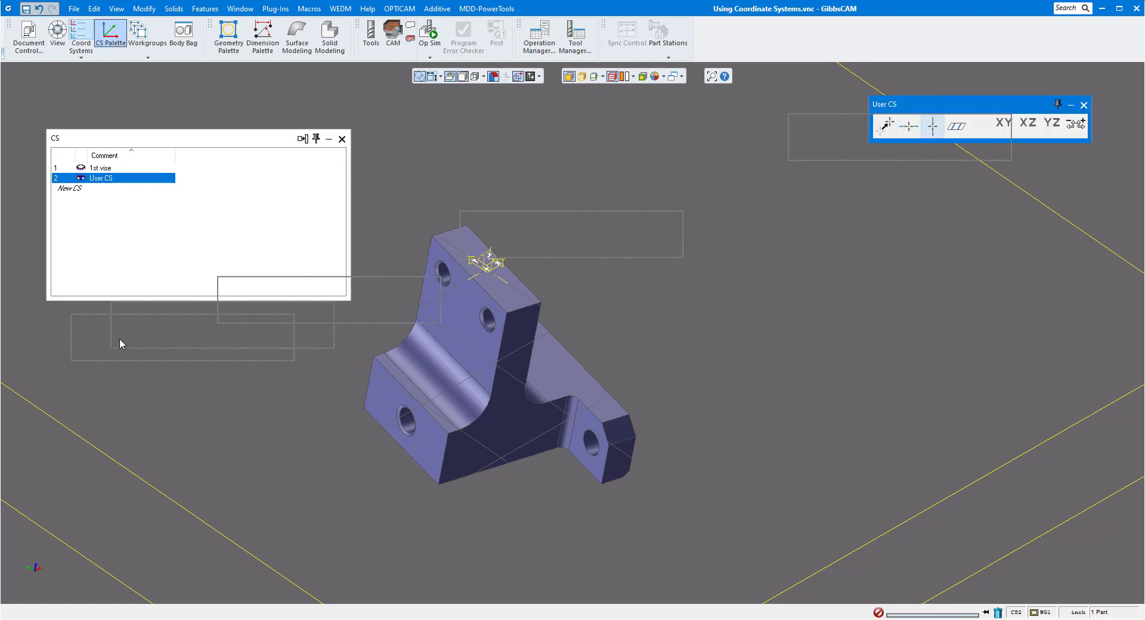
left_click_drag(119, 338, 119, 338)
- Orient User CS to the XZ plane and after that to the YZ plane, and check its axes on the bracket's end face
left_click(220, 351)
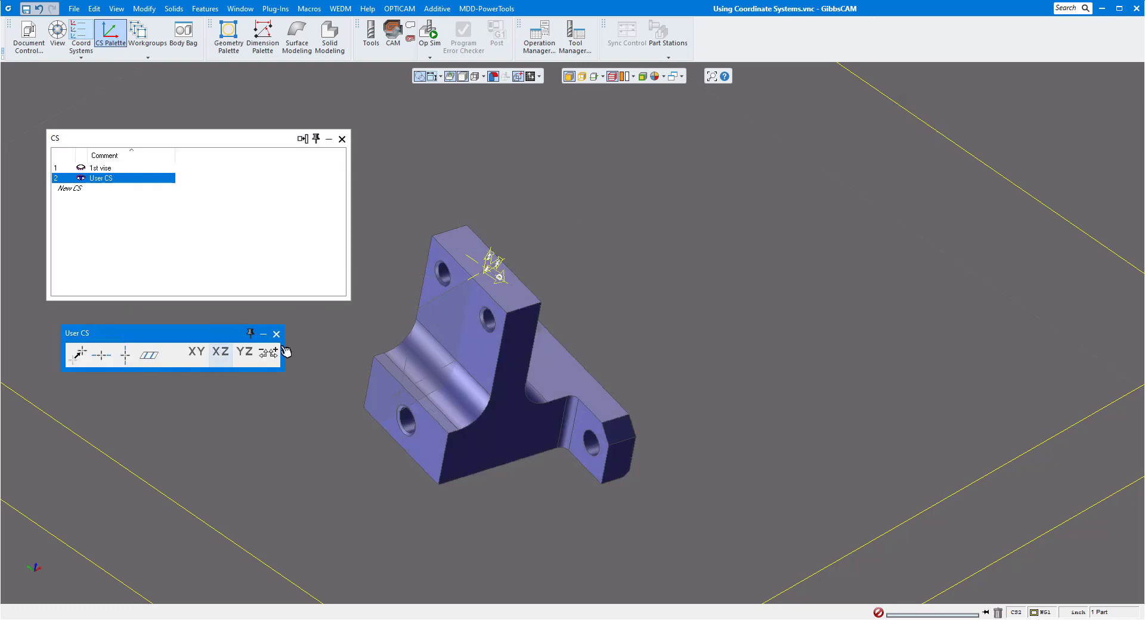
left_click(242, 357)
left_click(241, 359)
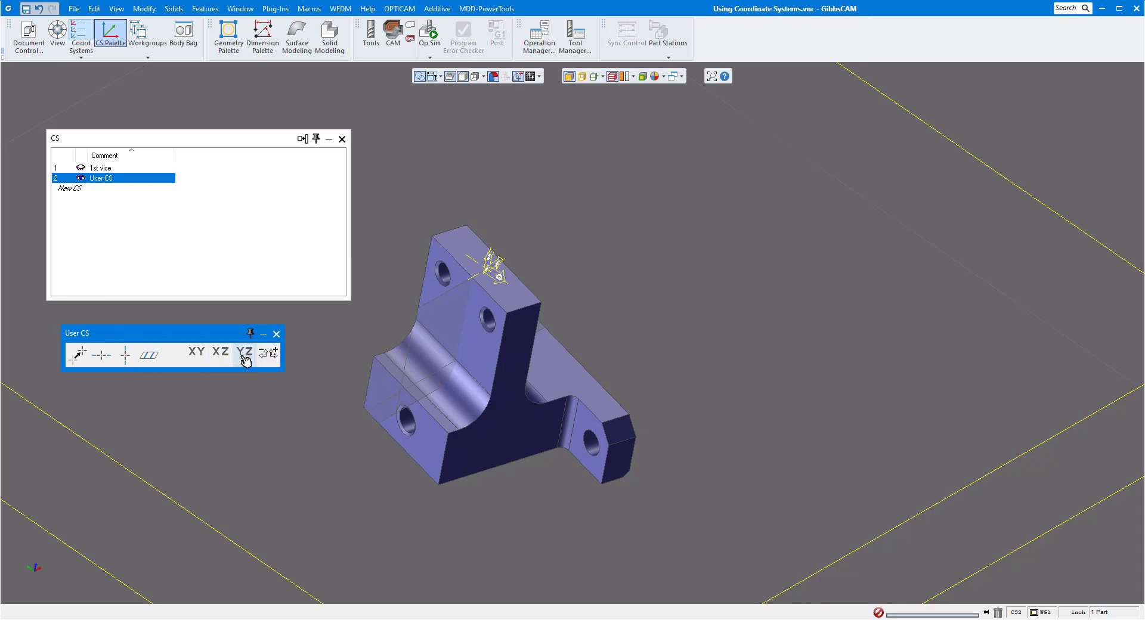
left_click(274, 354)
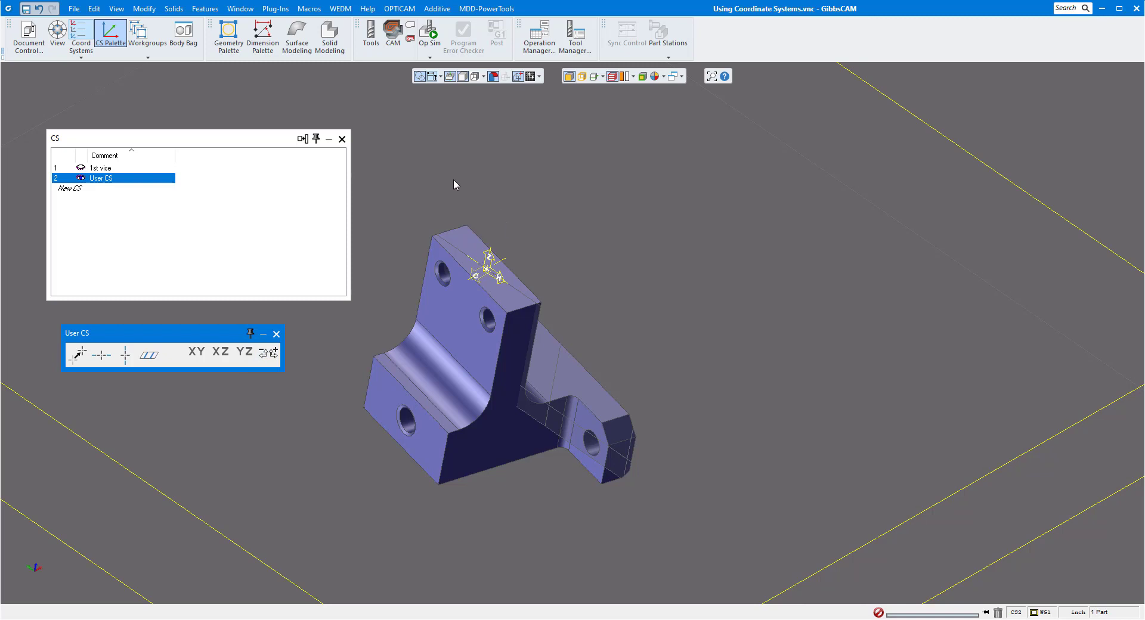
scroll(499, 302, "up", 3)
scroll(495, 304, "up", 3)
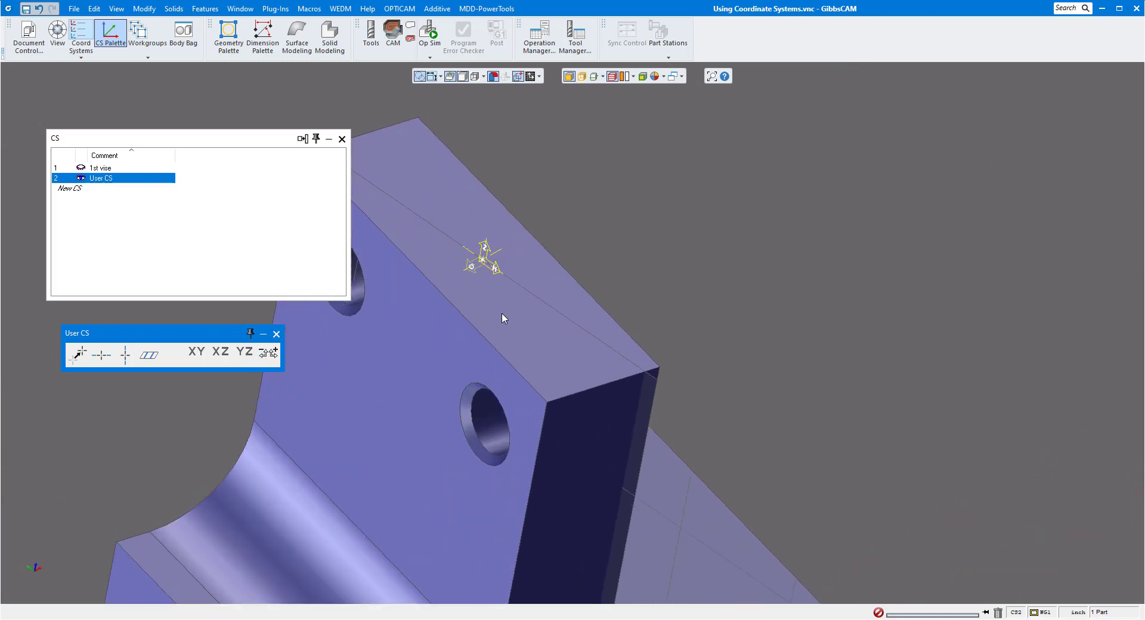
middle_click_drag(502, 269, 512, 271)
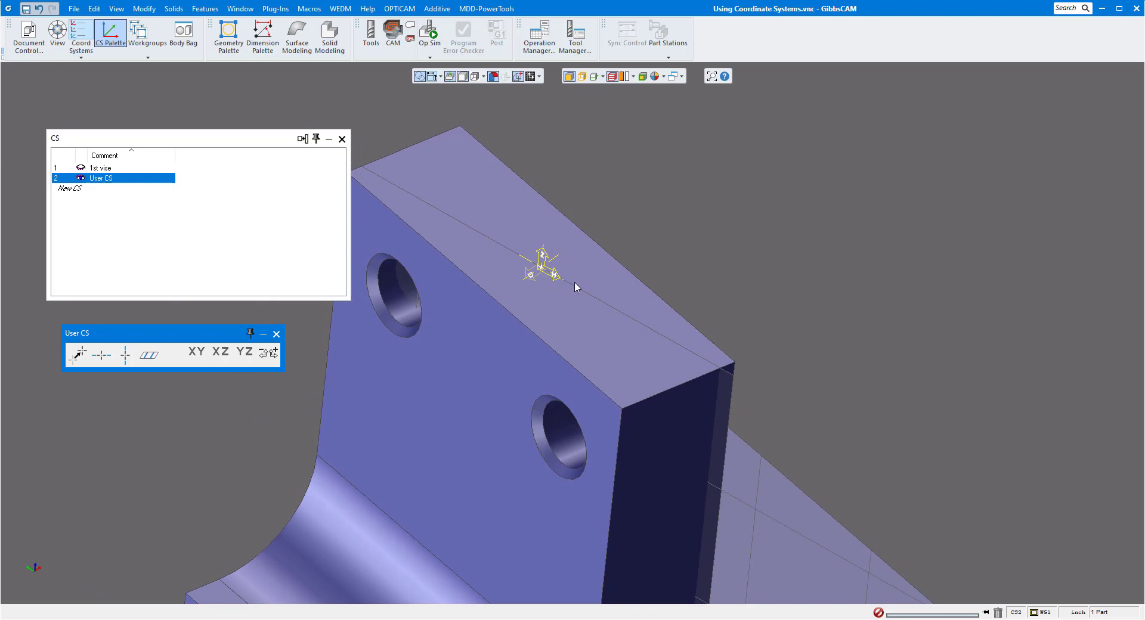
scroll(600, 286, "down", 5)
scroll(763, 220, "down", 1)
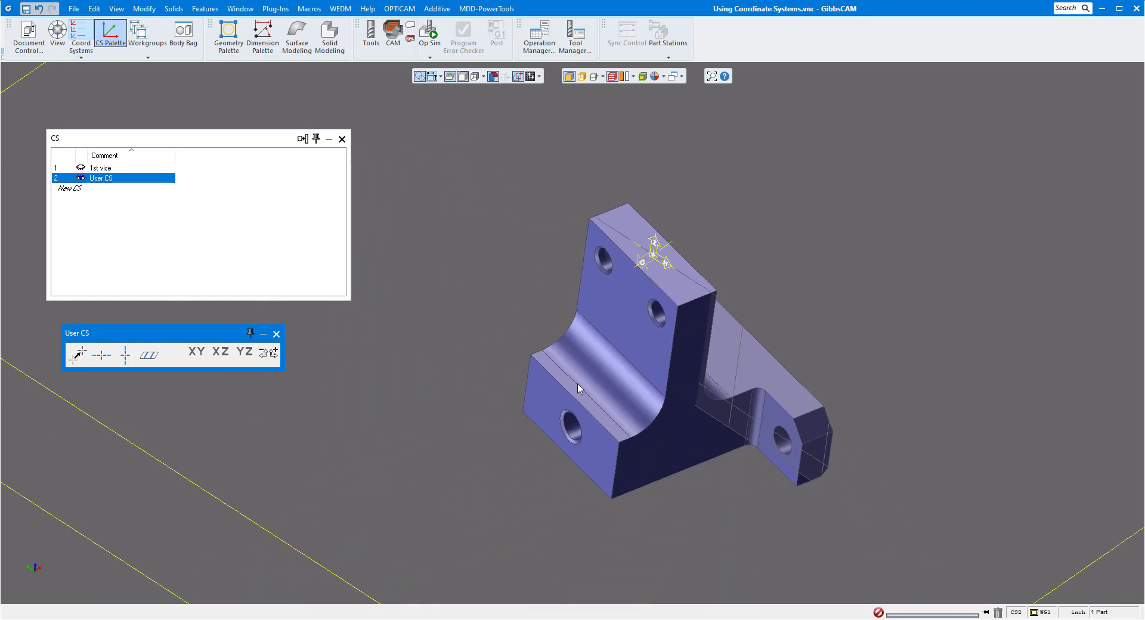
- Align the two-hole front face of the bracket's upright leg to User CS and check the rotation from above
left_click(553, 409)
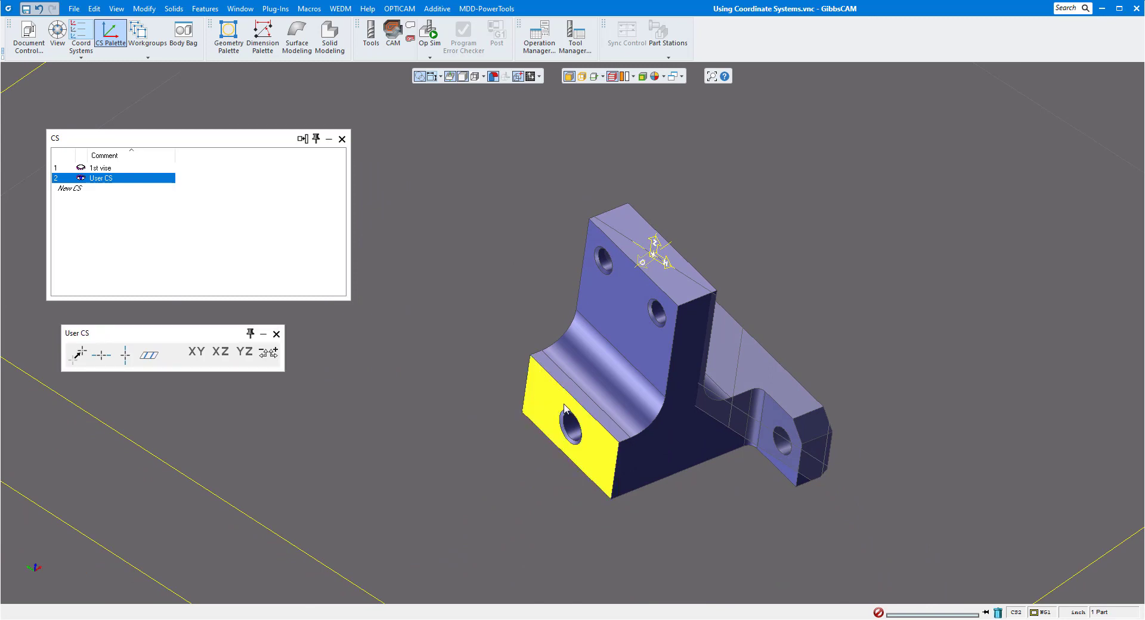
left_click(638, 294)
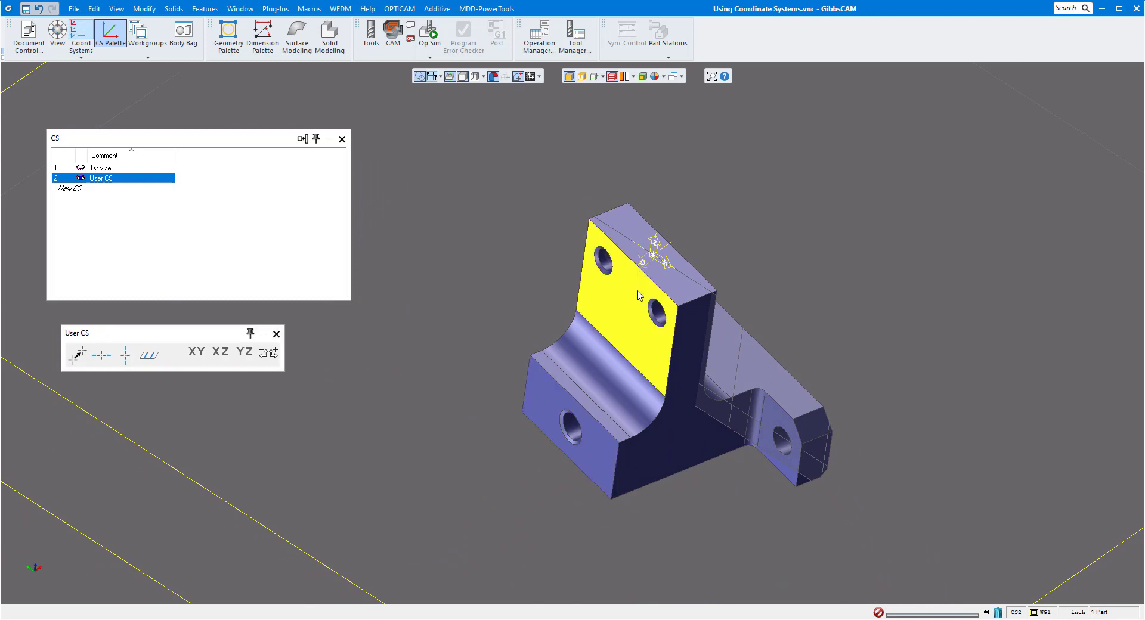
right_click(635, 291)
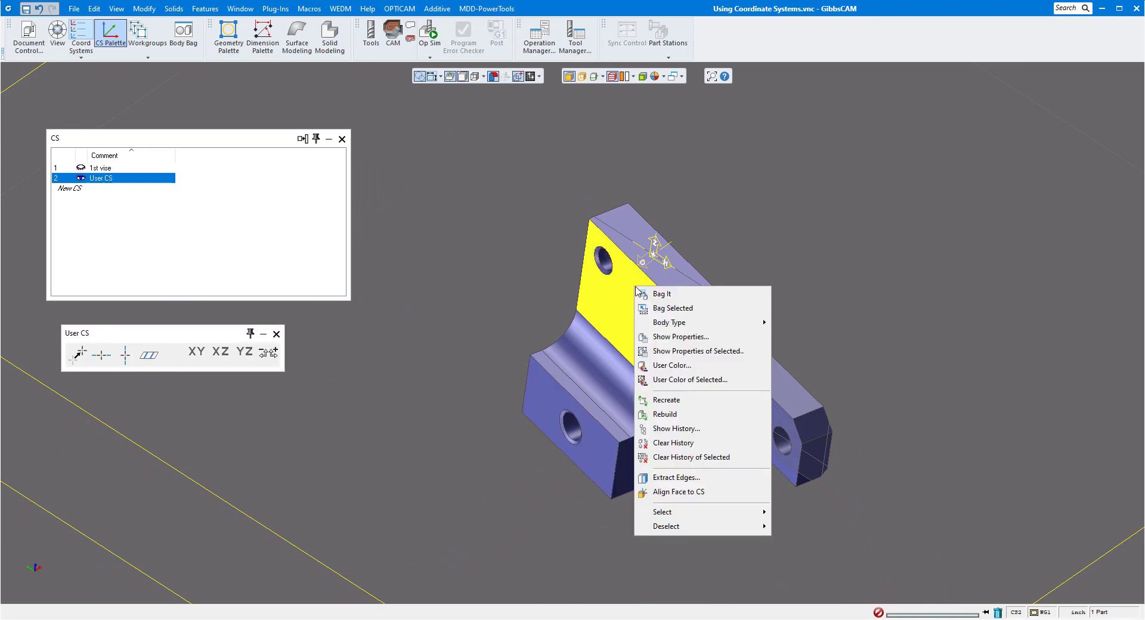
left_click(678, 492)
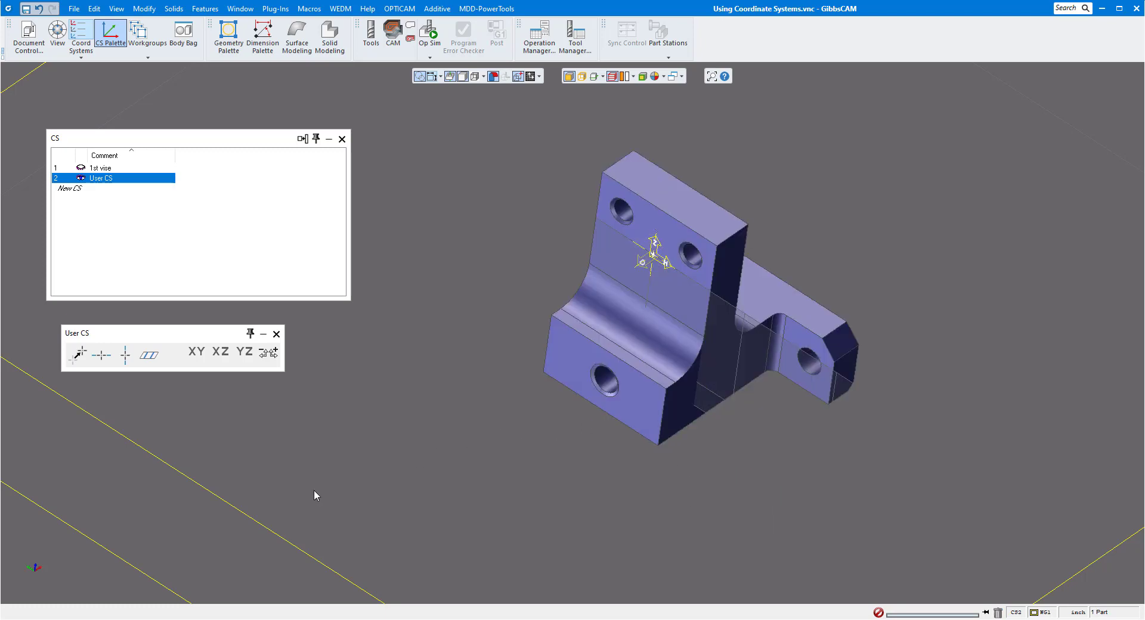
left_click(51, 554)
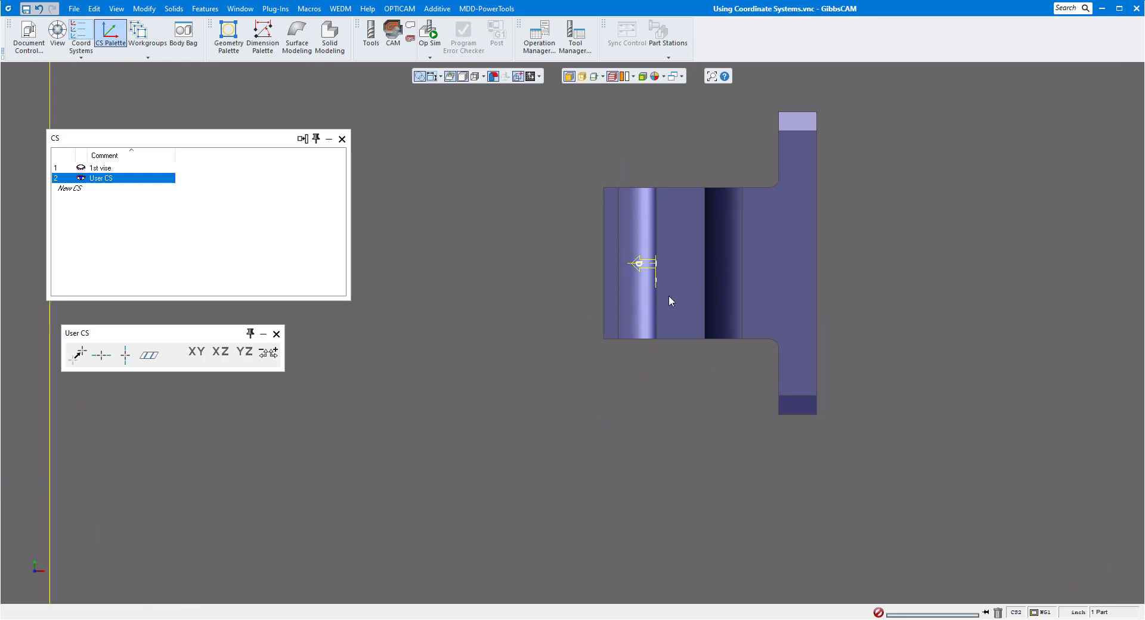
key("ctrl+i")
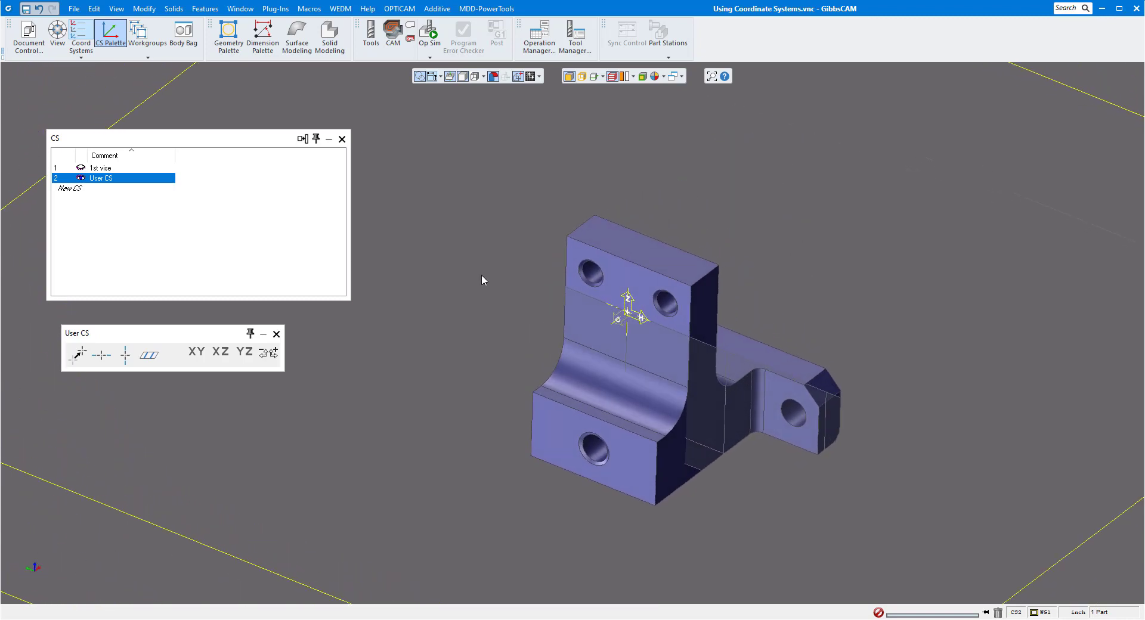
- Make the 1st vise CS active, align the end face of the two-hole leg to it, and check the orientation from above
left_click(100, 167)
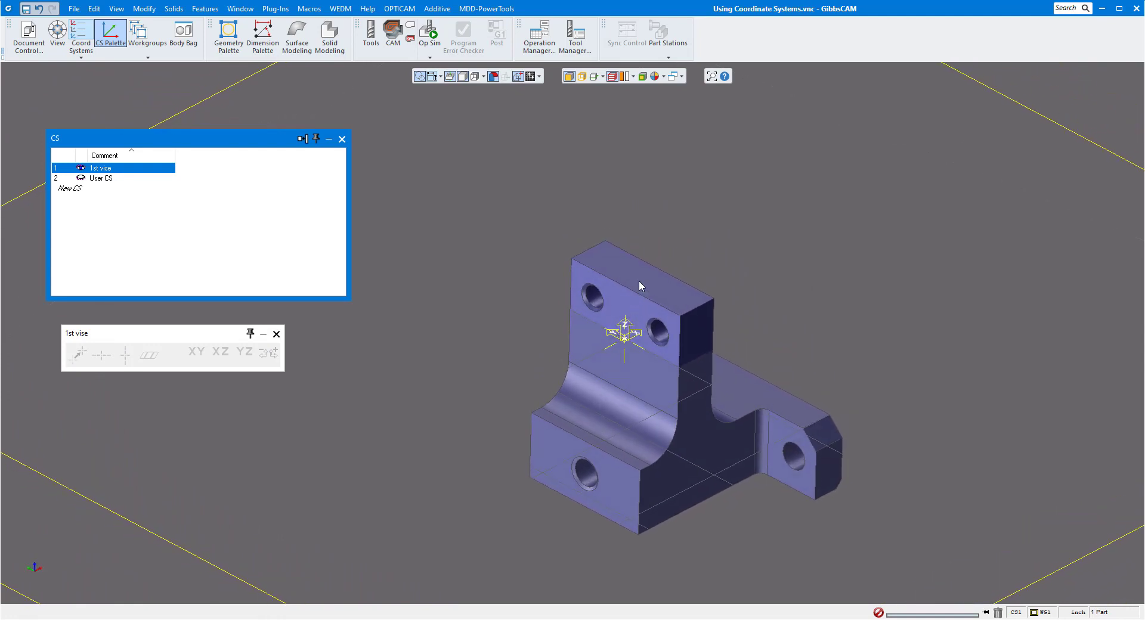
left_click(638, 285)
right_click(638, 280)
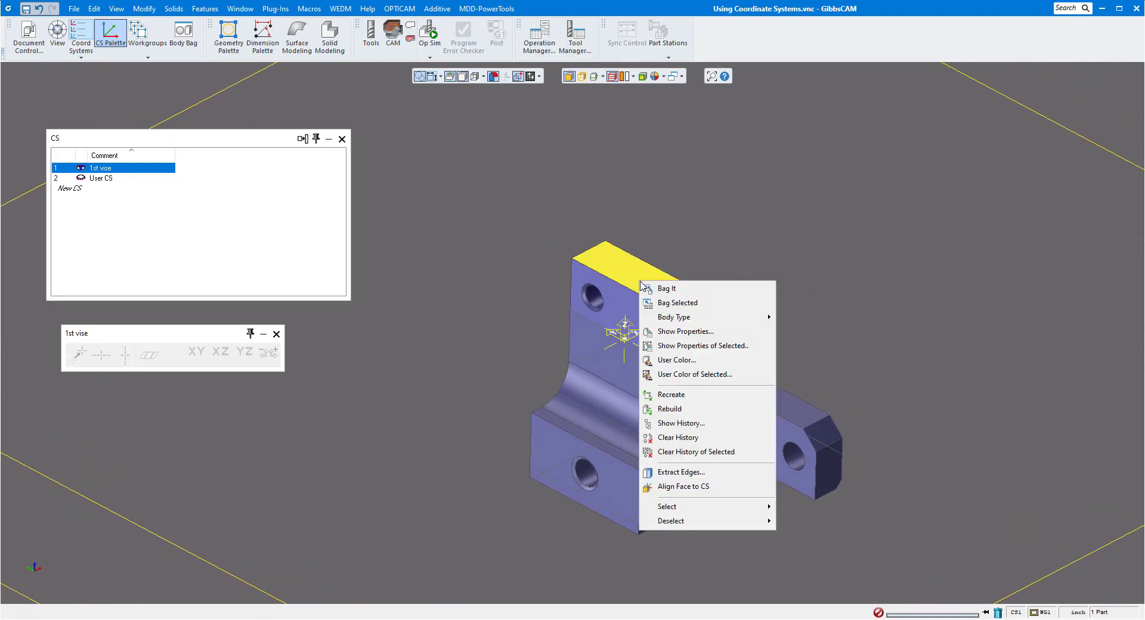
left_click(695, 488)
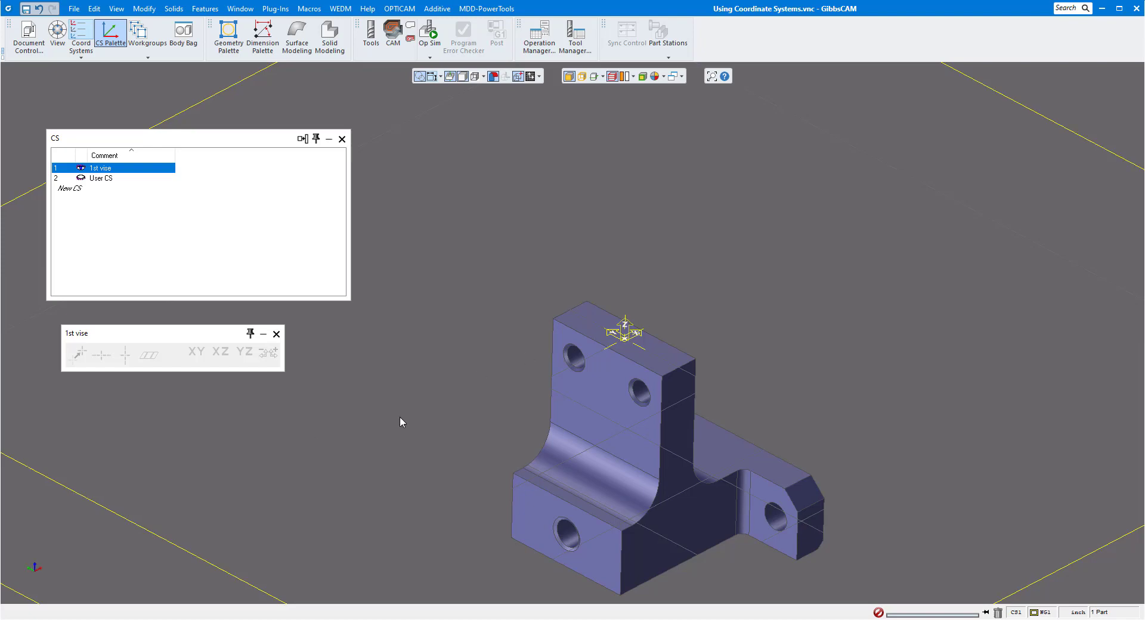
middle_click_drag(399, 416, 42, 542)
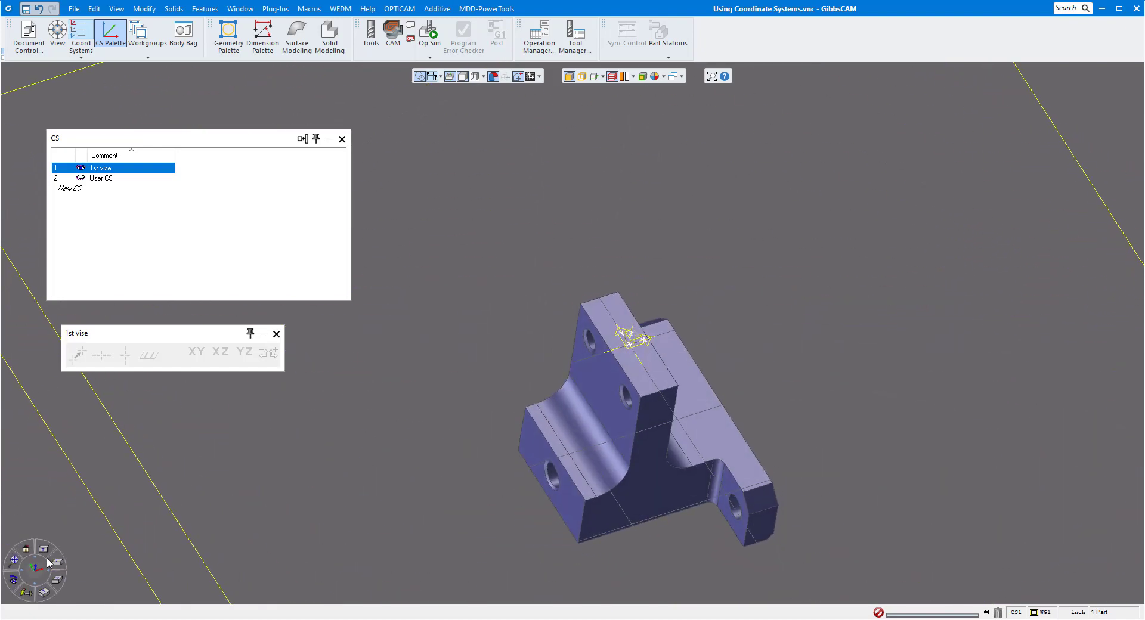
left_click(47, 561)
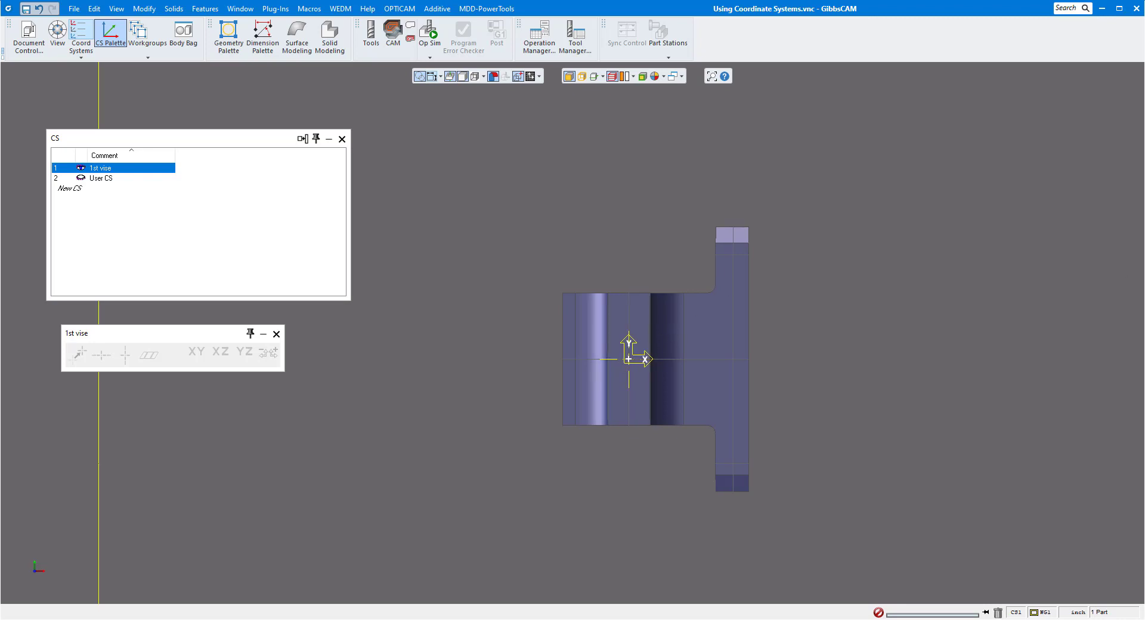
- Review the Working with Solid Models checklist and check the machine and unit format in the document settings
left_click_drag(1144, 217, 554, 158)
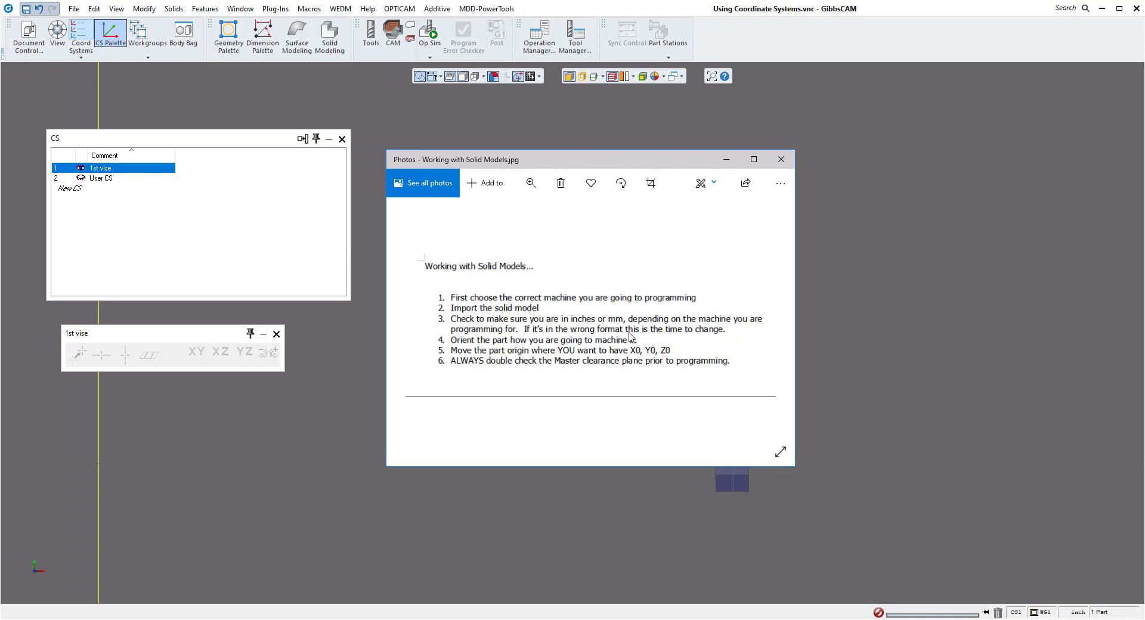
left_click_drag(645, 162, 1144, 241)
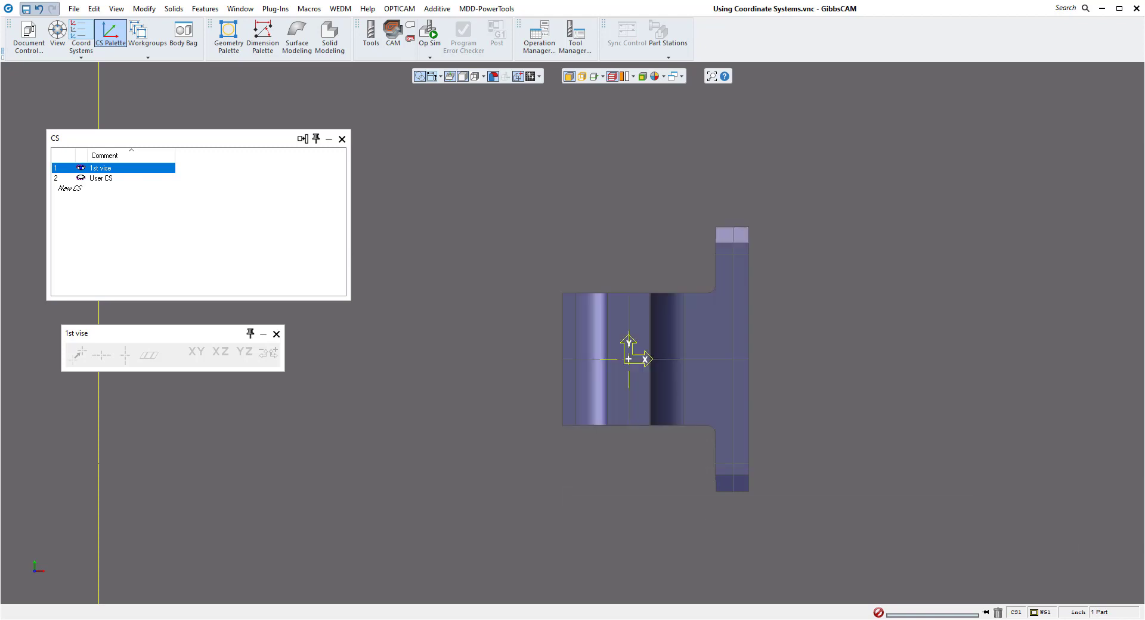
left_click(34, 38)
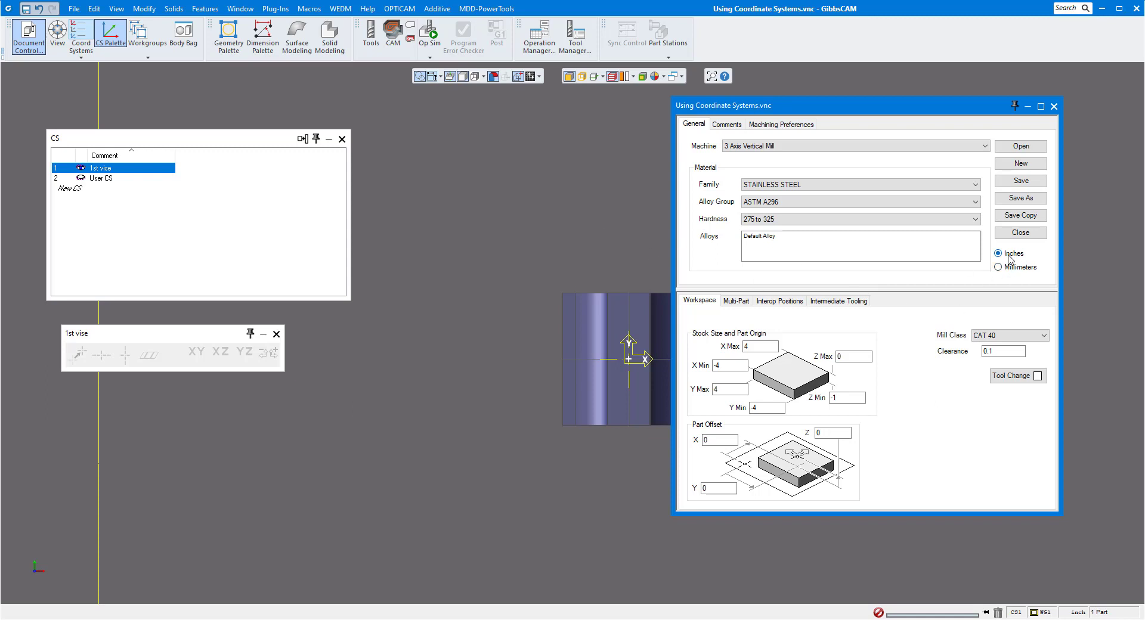
left_click(1053, 106)
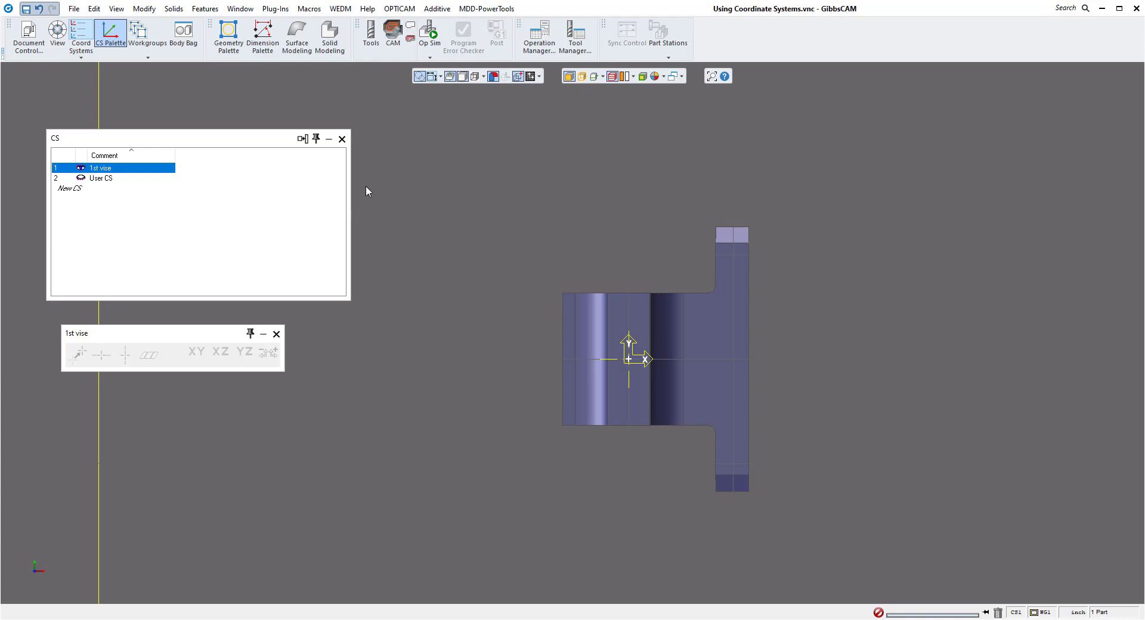
left_click_drag(1144, 194, 585, 147)
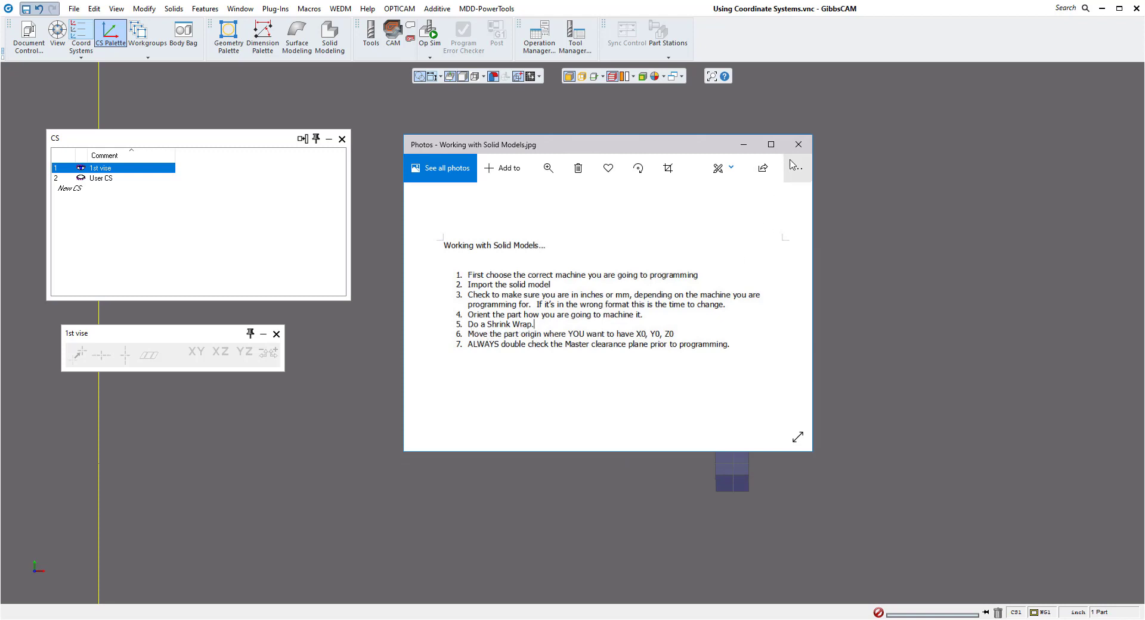
left_click(982, 331)
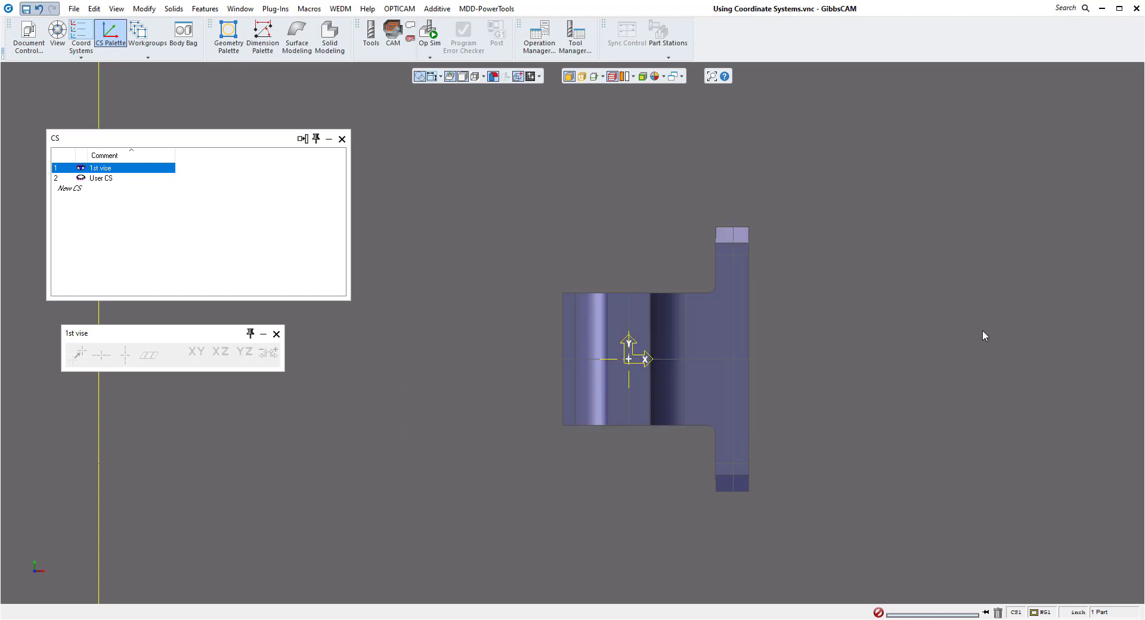
- Place three loose points around the bracket at Z 0 with the mouse point tool, including points outside the stock outline
scroll(400, 417, "down", 4)
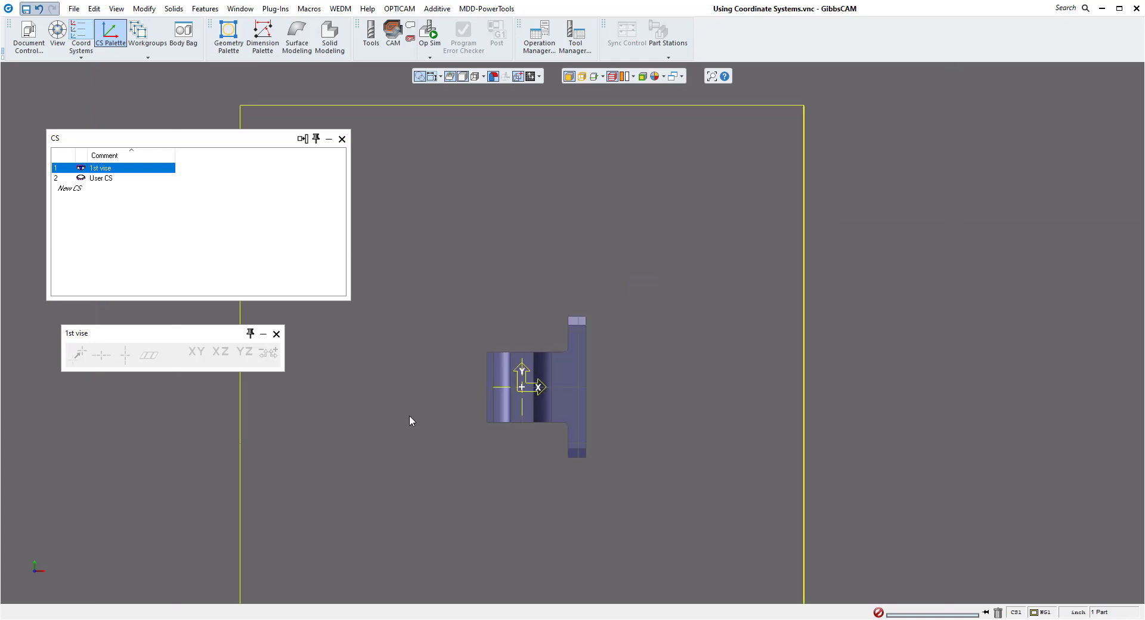
scroll(549, 310, "down", 2)
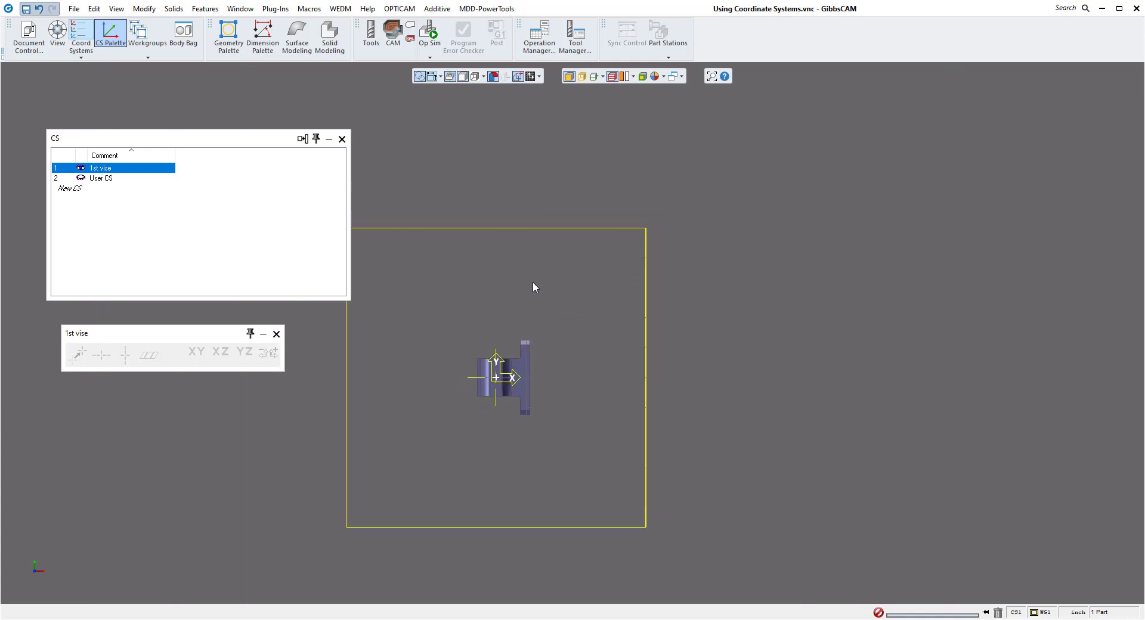
scroll(532, 282, "down", 1)
middle_click_drag(530, 286, 47, 594)
left_click(45, 593)
left_click(16, 560)
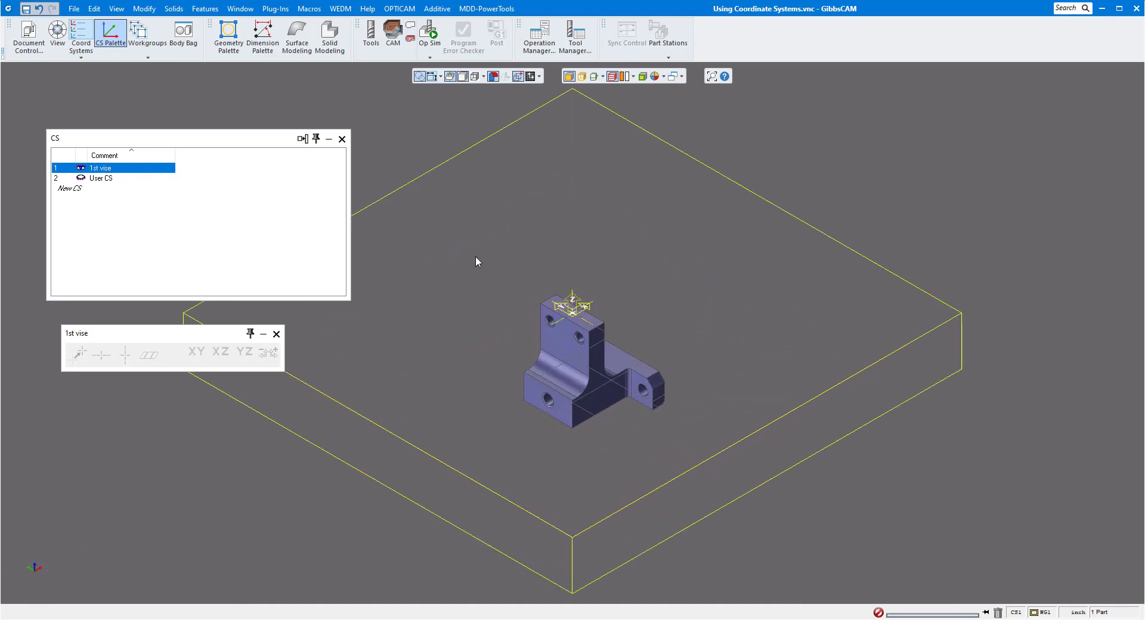
scroll(477, 256, "down", 3)
left_click(228, 36)
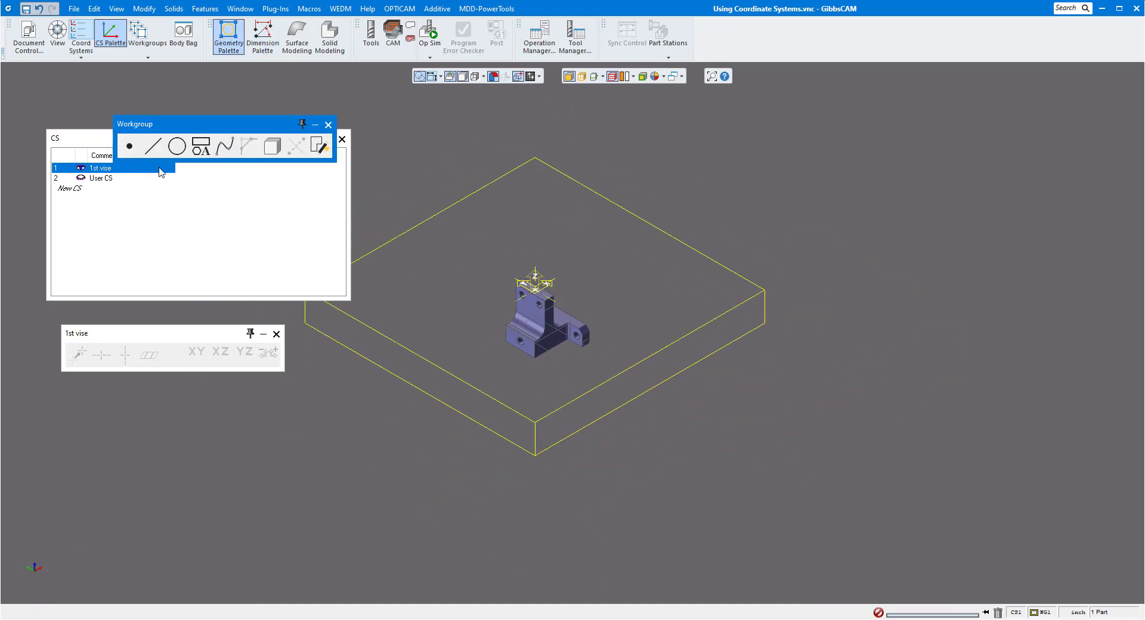
left_click(297, 146)
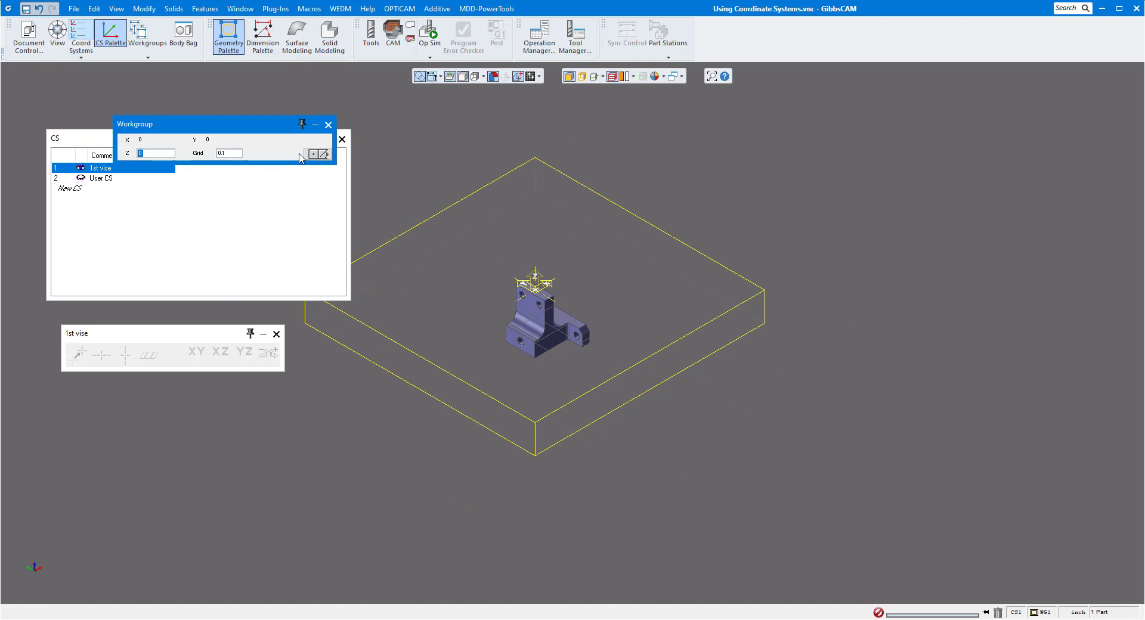
left_click(558, 193)
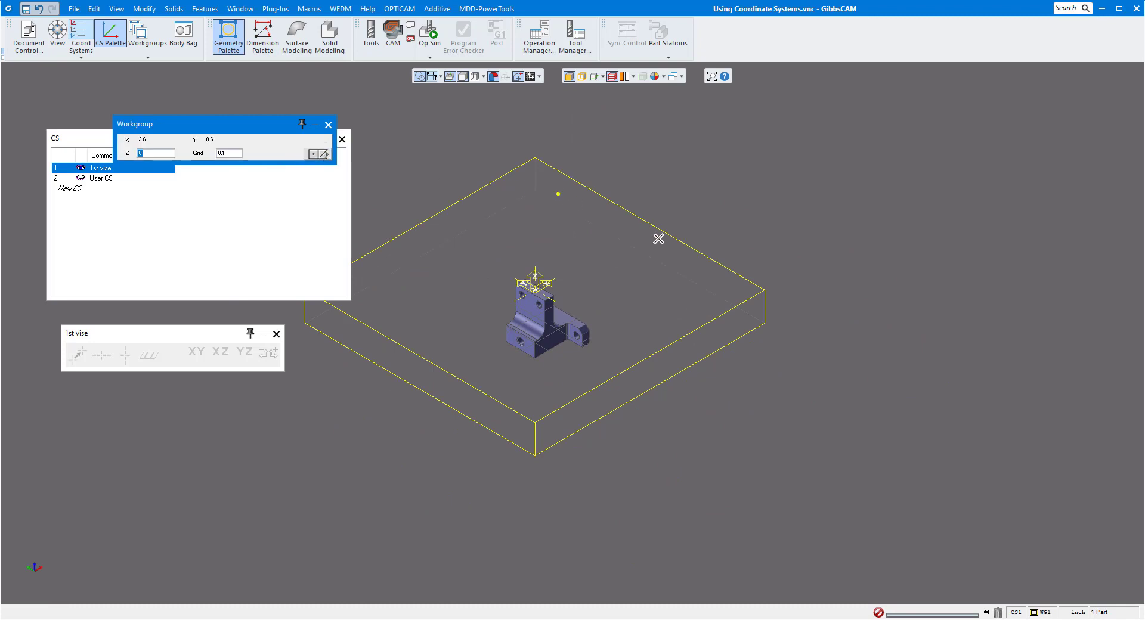
left_click(790, 391)
left_click(366, 478)
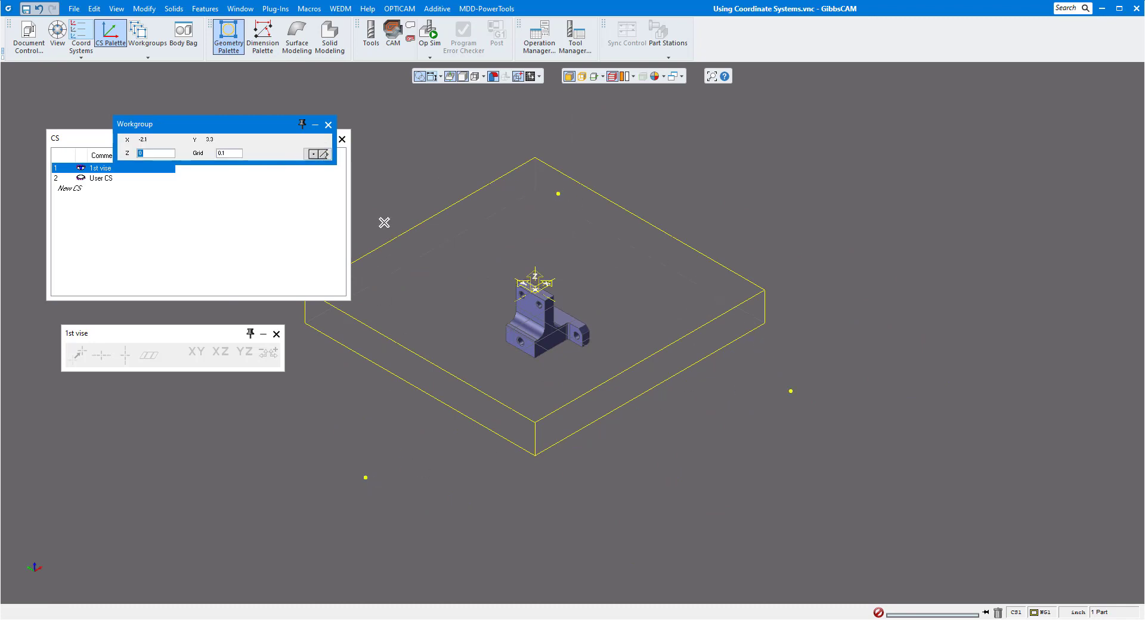
left_click(328, 125)
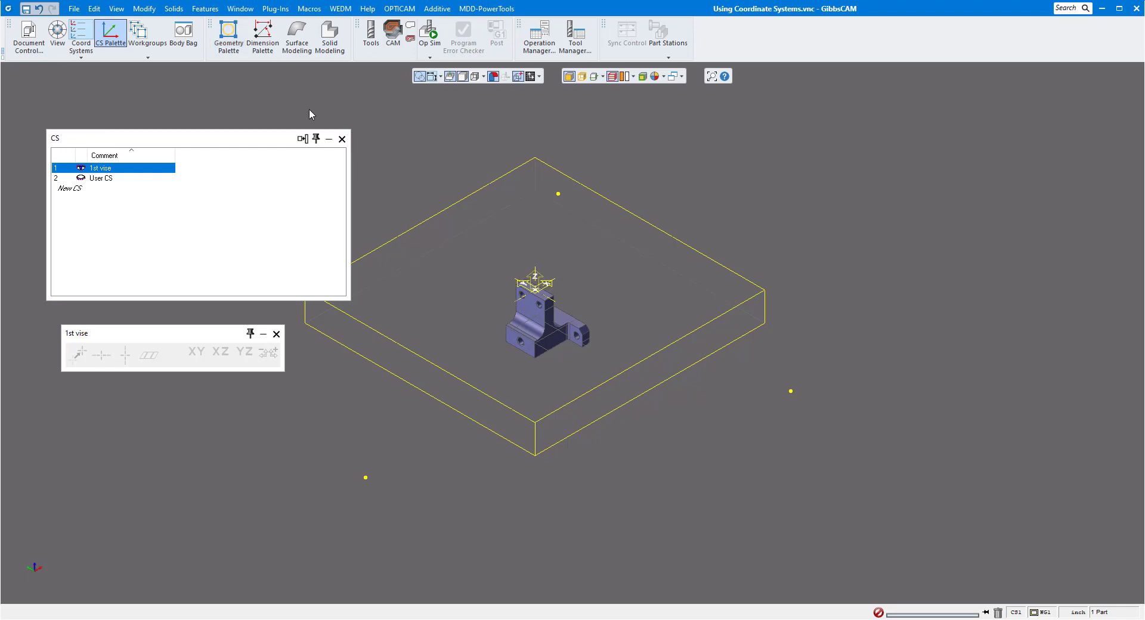
- Shrink Wrap the stock around all bodies and loose points, and repeat it without the second bracket
left_click(144, 8)
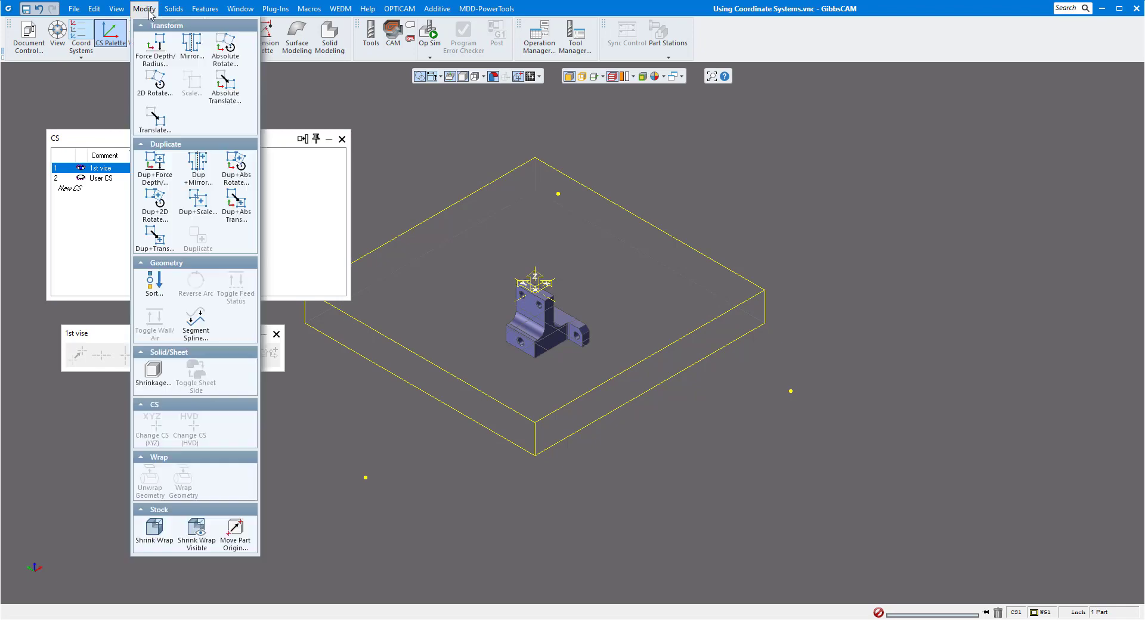
left_click(154, 531)
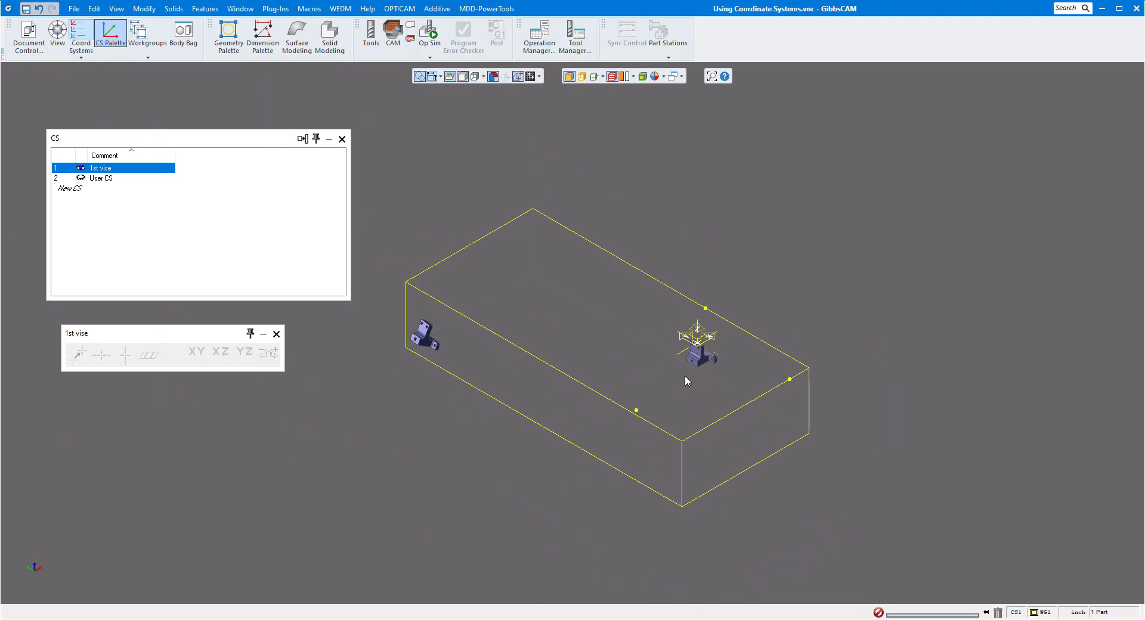
middle_click_drag(513, 421, 435, 310)
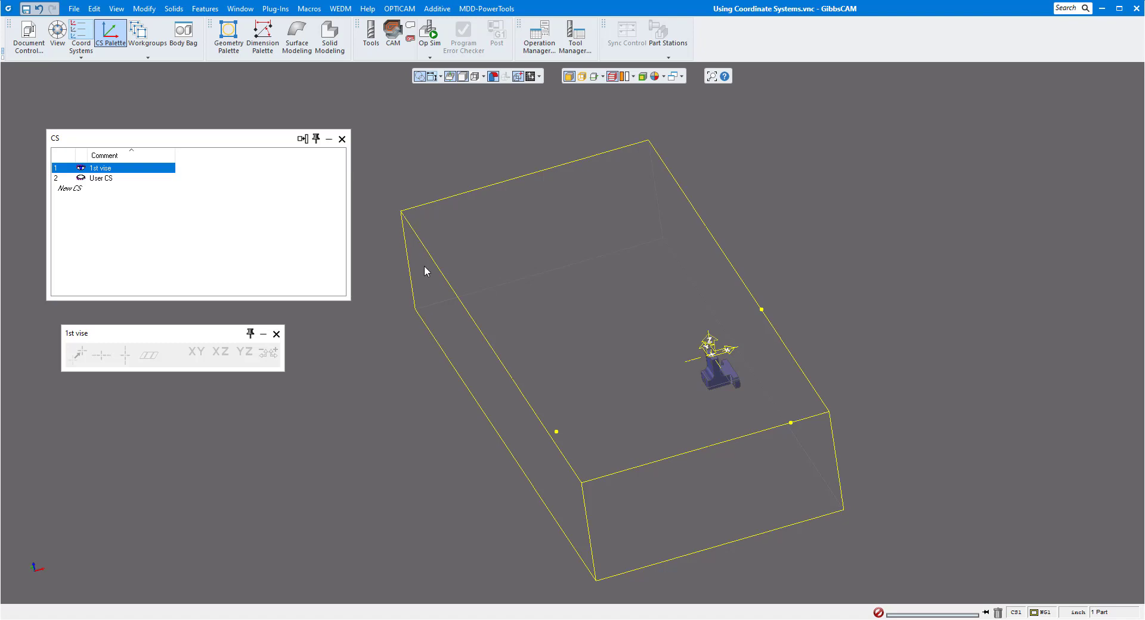
left_click(144, 8)
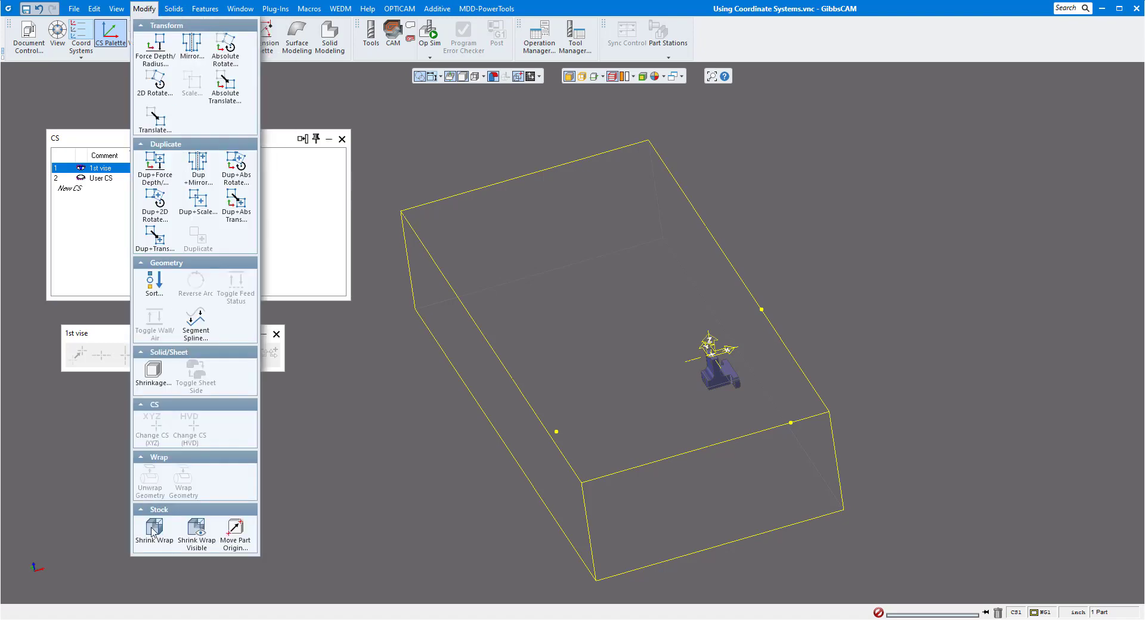
left_click(152, 530)
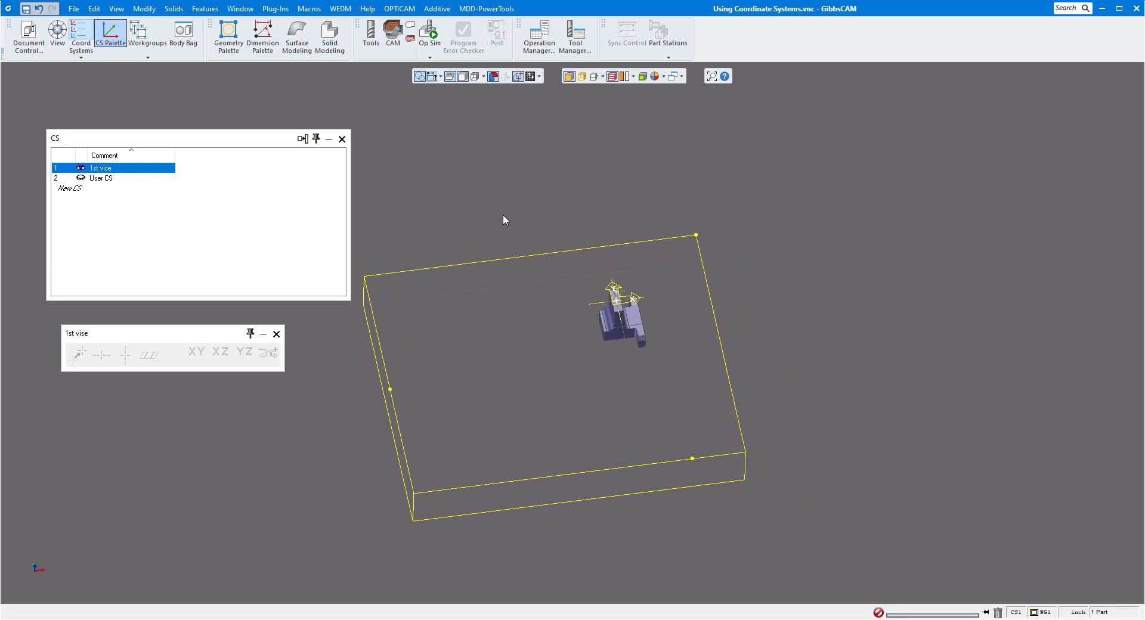
- Hide the geometry points, apply Shrink Wrap Visible to fit the stock to the bracket, and check the fit from above
left_click(421, 76)
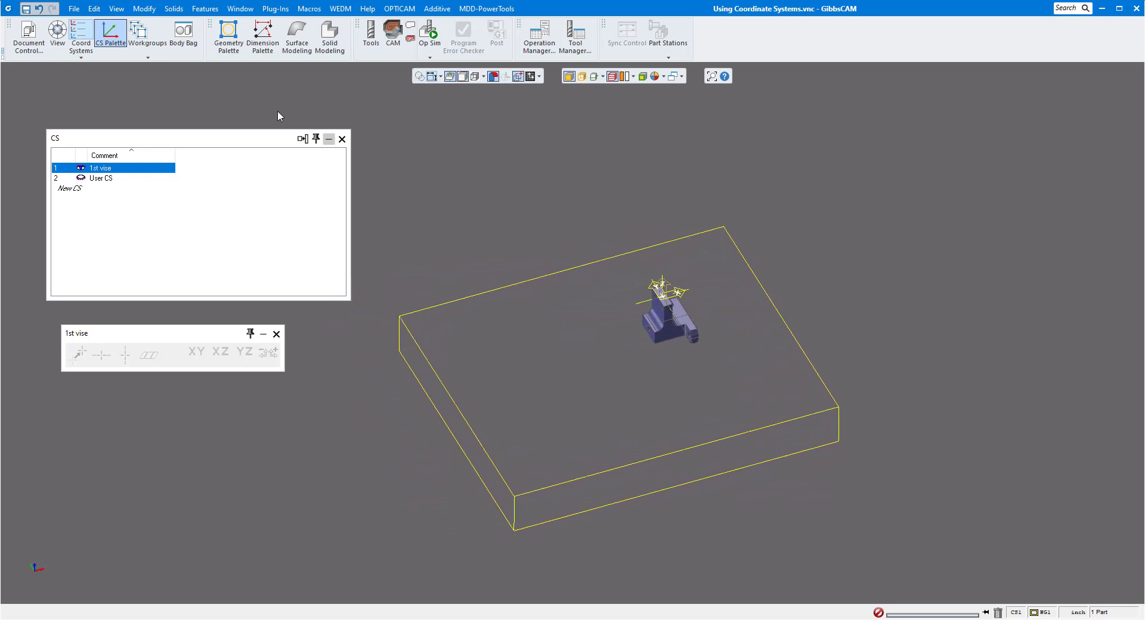
left_click(155, 9)
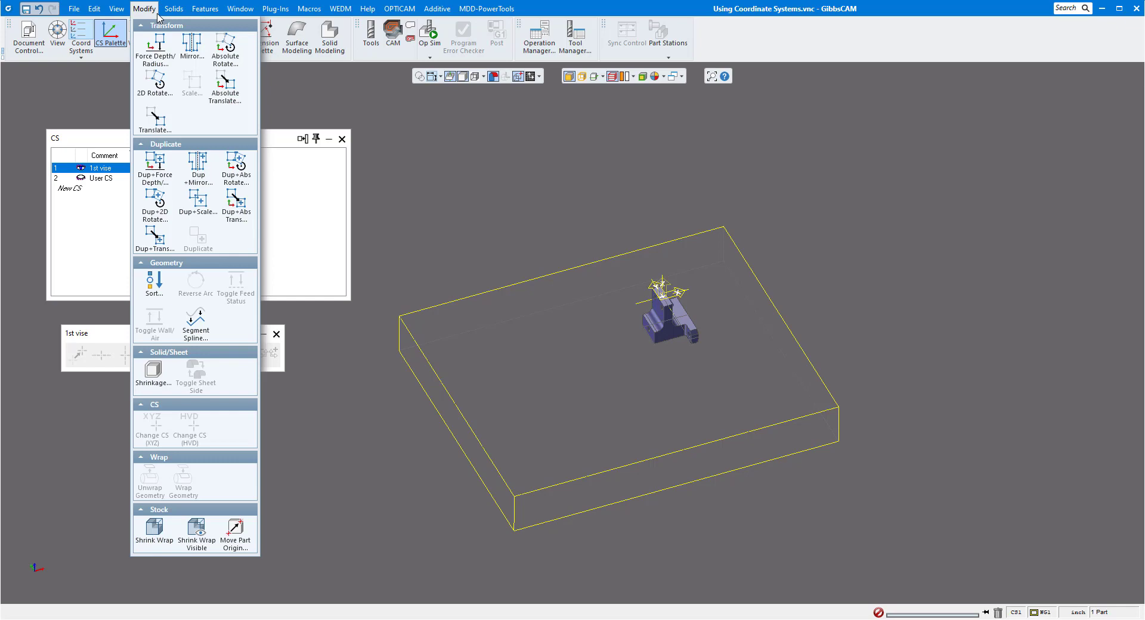
left_click(197, 533)
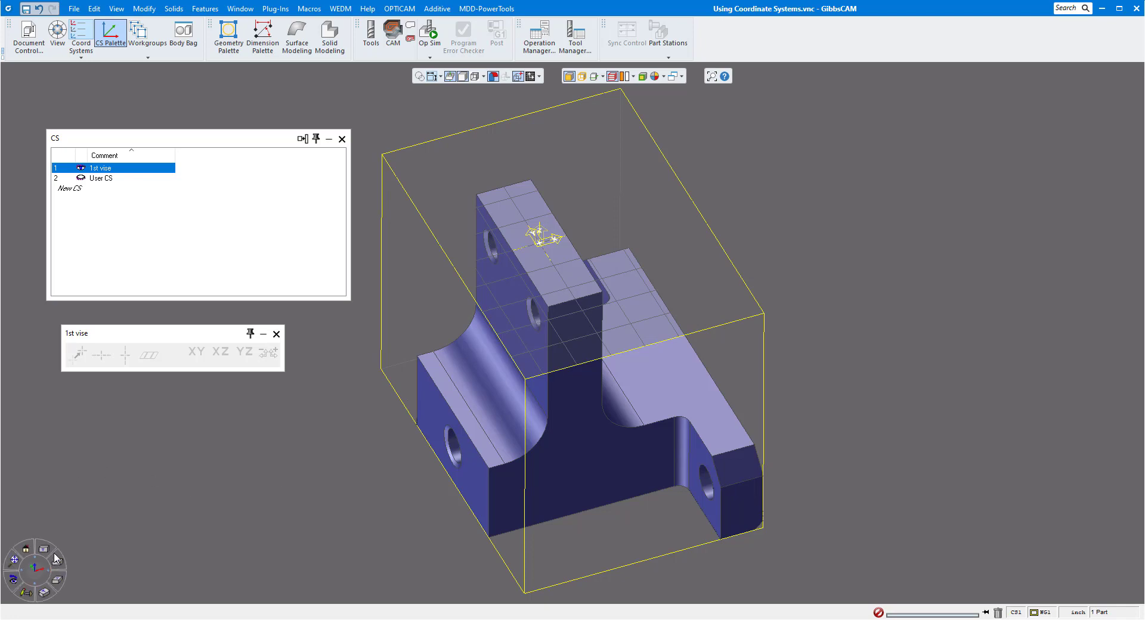
left_click(48, 551)
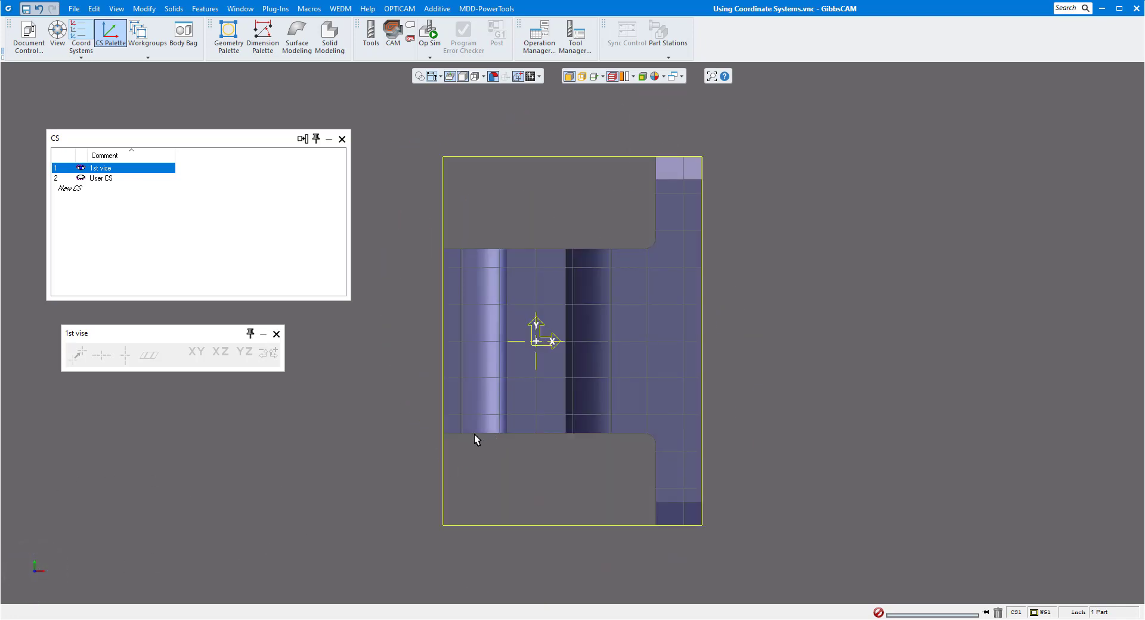
mouse_move(474, 434)
middle_mouse_down()
mouse_move(617, 428)
mouse_move(566, 444)
middle_mouse_up()
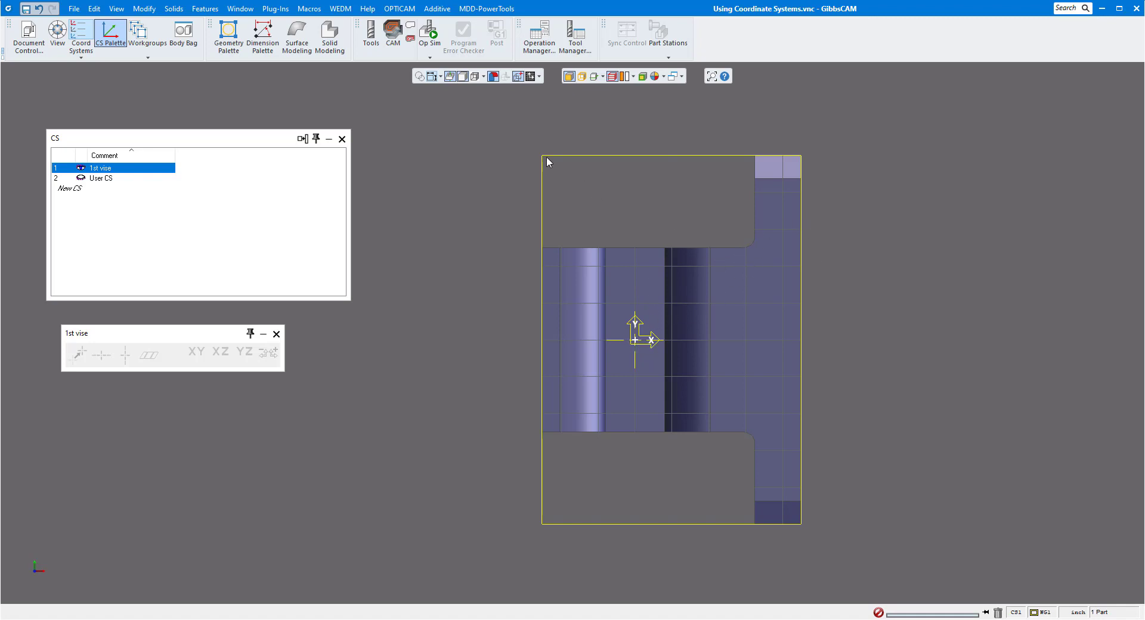
- Review the Working with Solid Models checklist and examine the stock and current part origin from above and at an angle
left_click_drag(1144, 179, 470, 132)
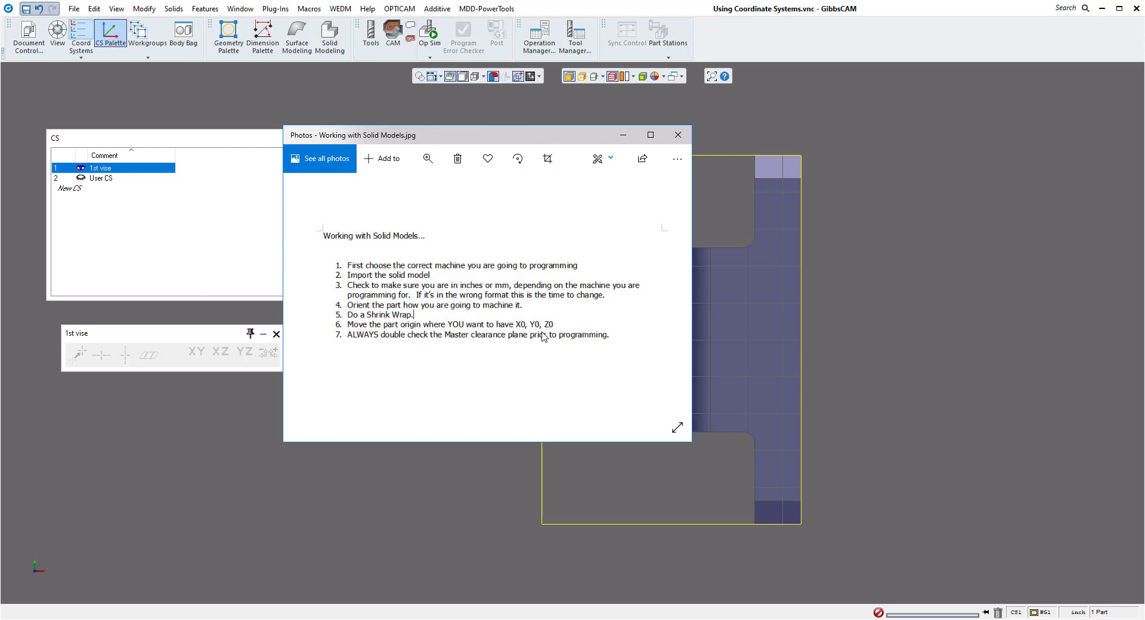
left_click_drag(581, 136, 1144, 263)
scroll(653, 388, "down", 3)
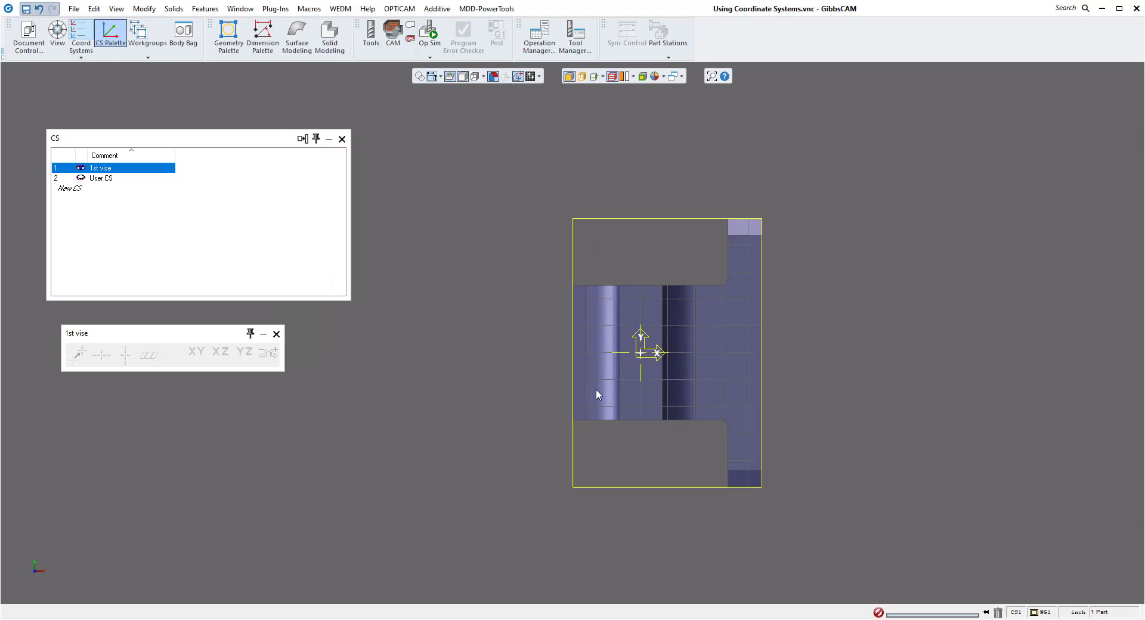
left_click(597, 394)
left_click(811, 303)
middle_click_drag(810, 303, 495, 282)
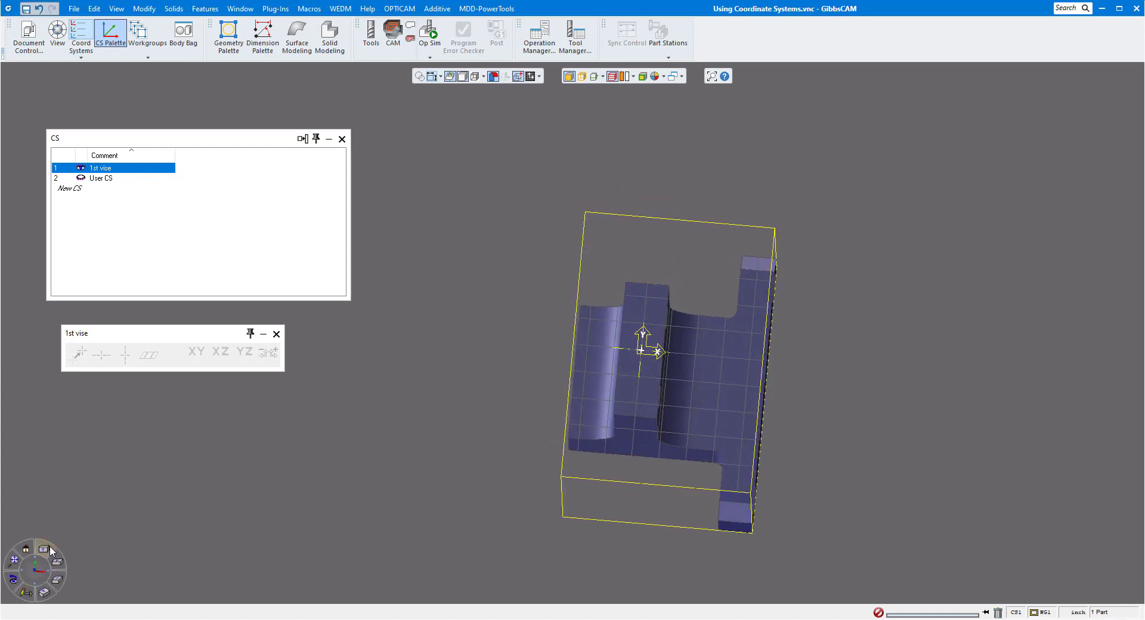
left_click(43, 547)
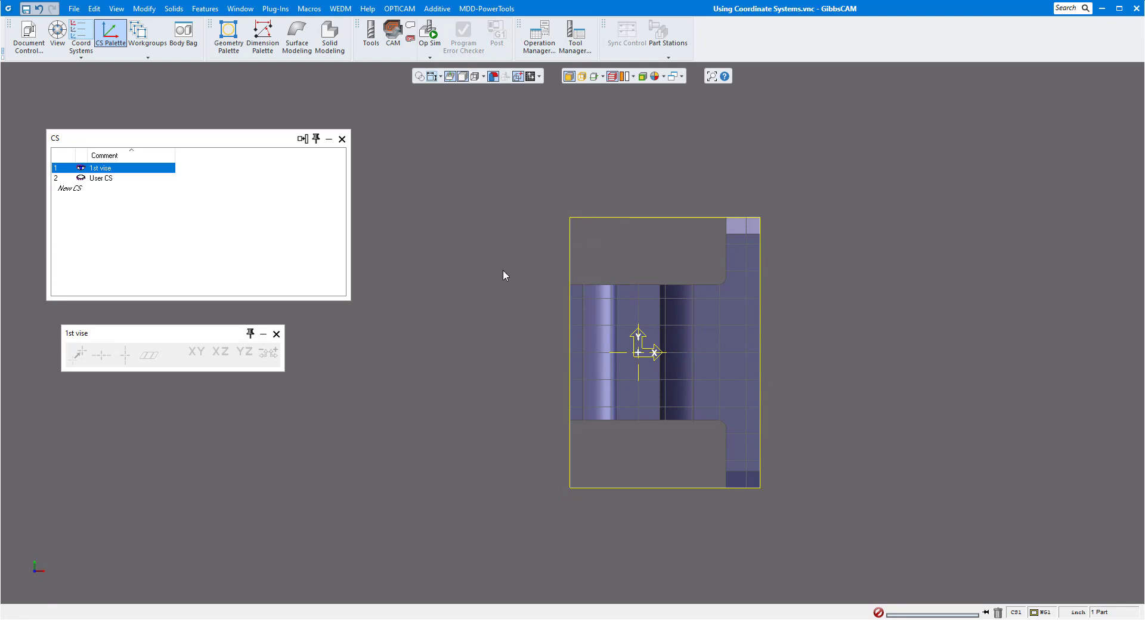
middle_click_drag(525, 272, 495, 192)
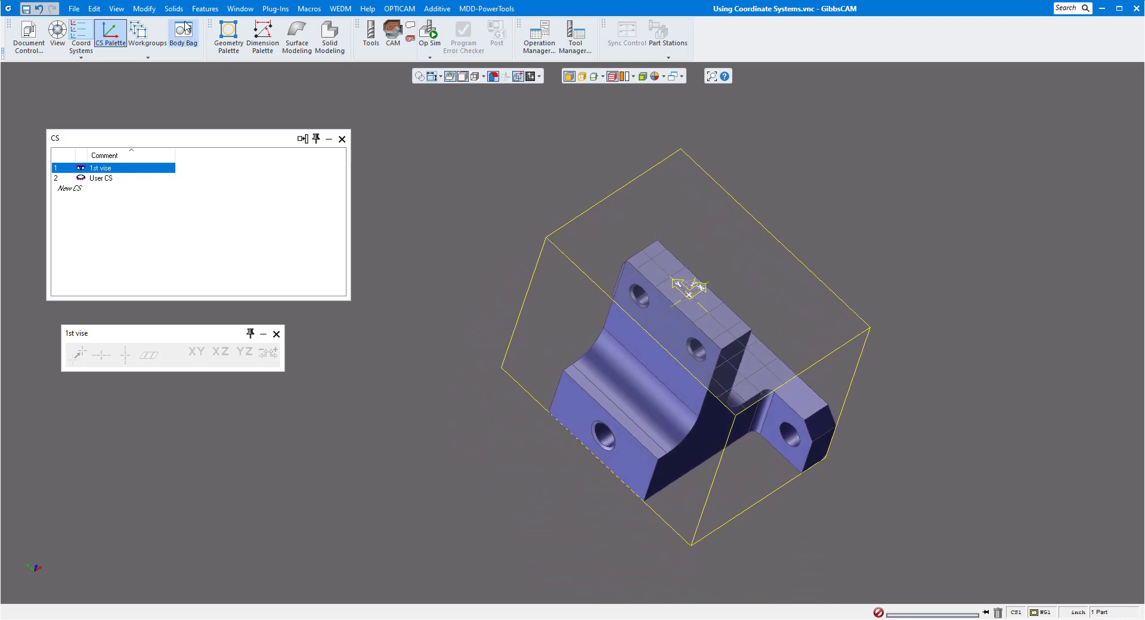
- Try moving the part origin to X -0.505, Y 0, Z 0 on the stock's edge and check its position from several angles
left_click(144, 9)
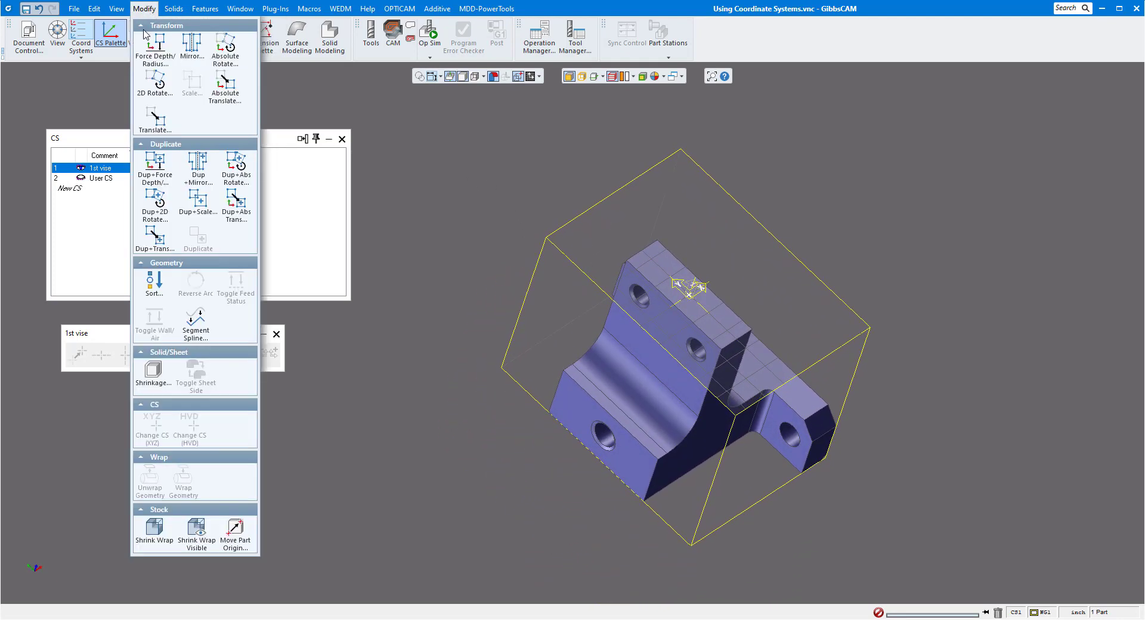
left_click(242, 534)
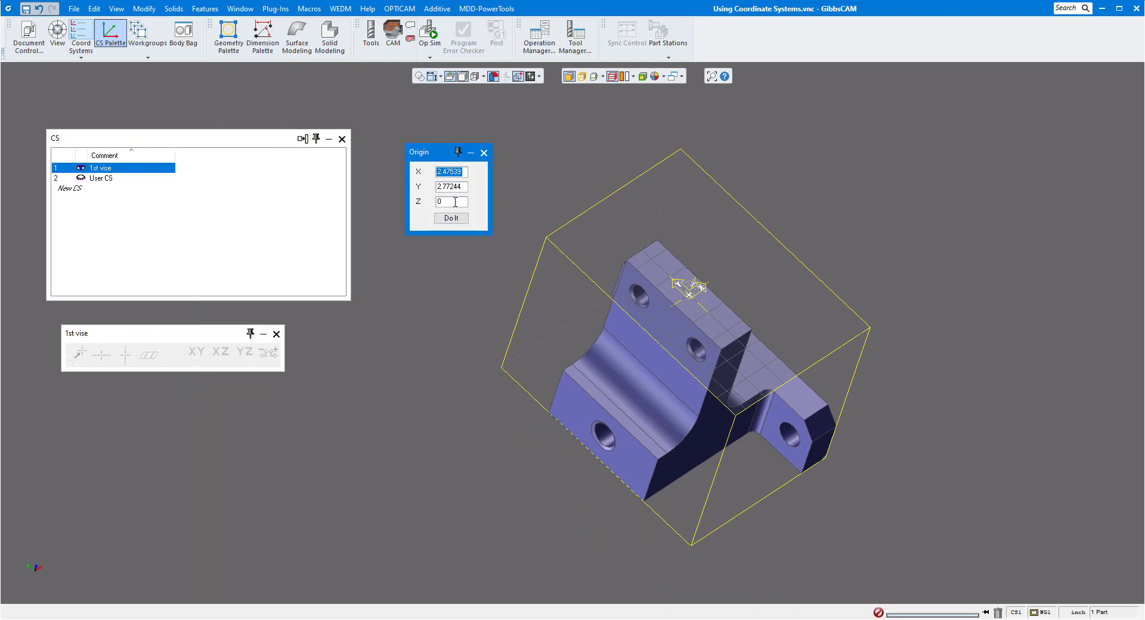
type("0")
key("Tab")
type("0")
left_click(579, 406)
left_click(456, 219)
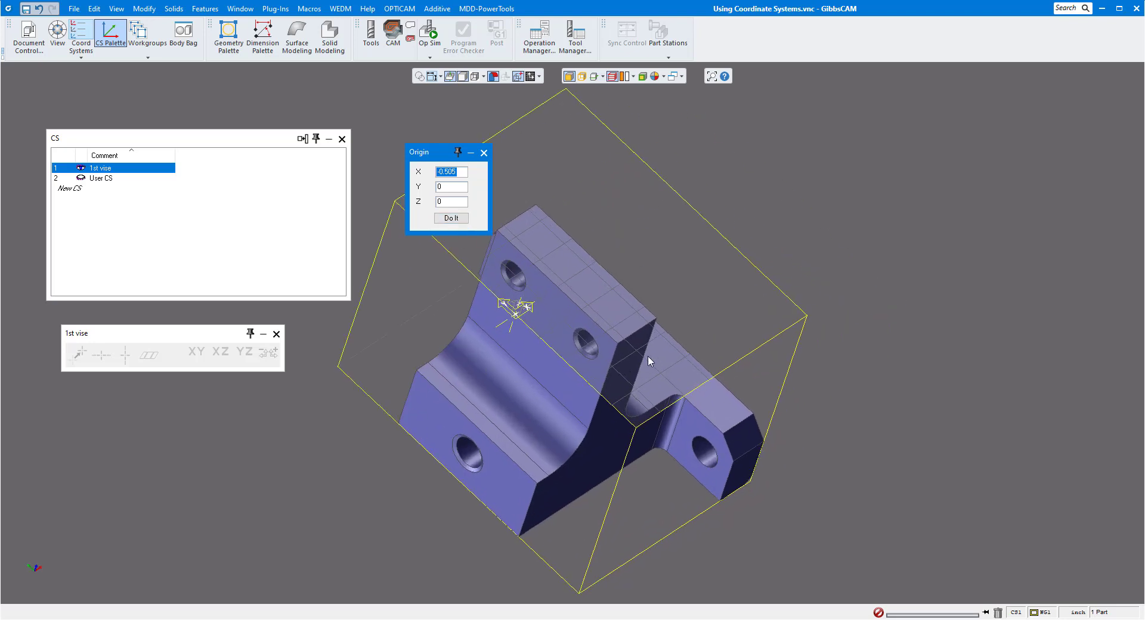
middle_click_drag(673, 304, 815, 330)
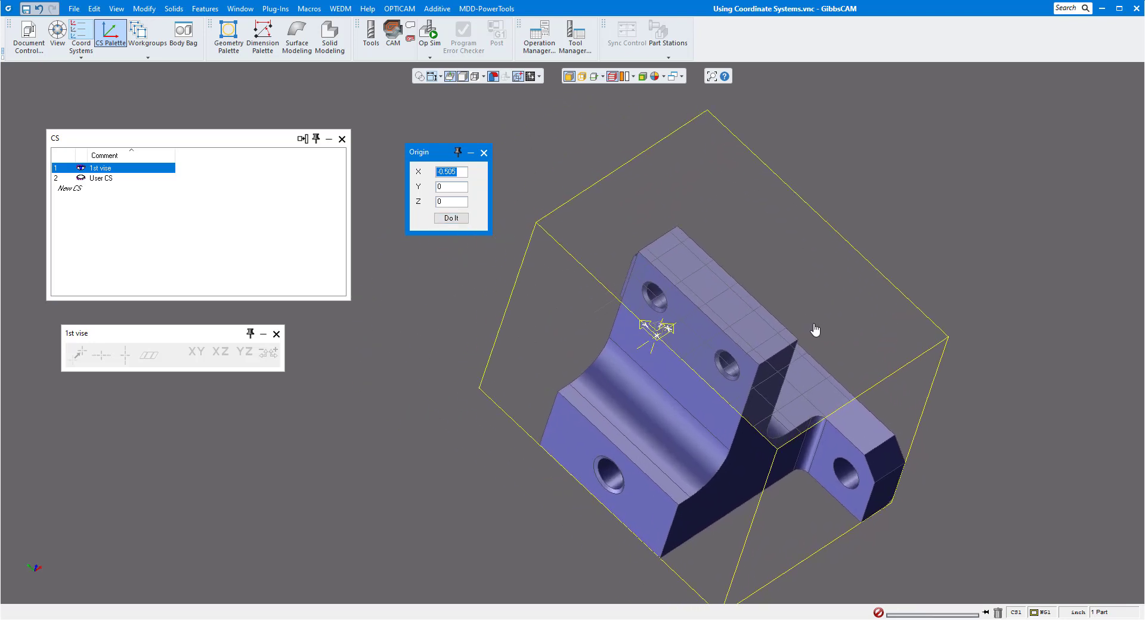
middle_click_drag(683, 339, 525, 256)
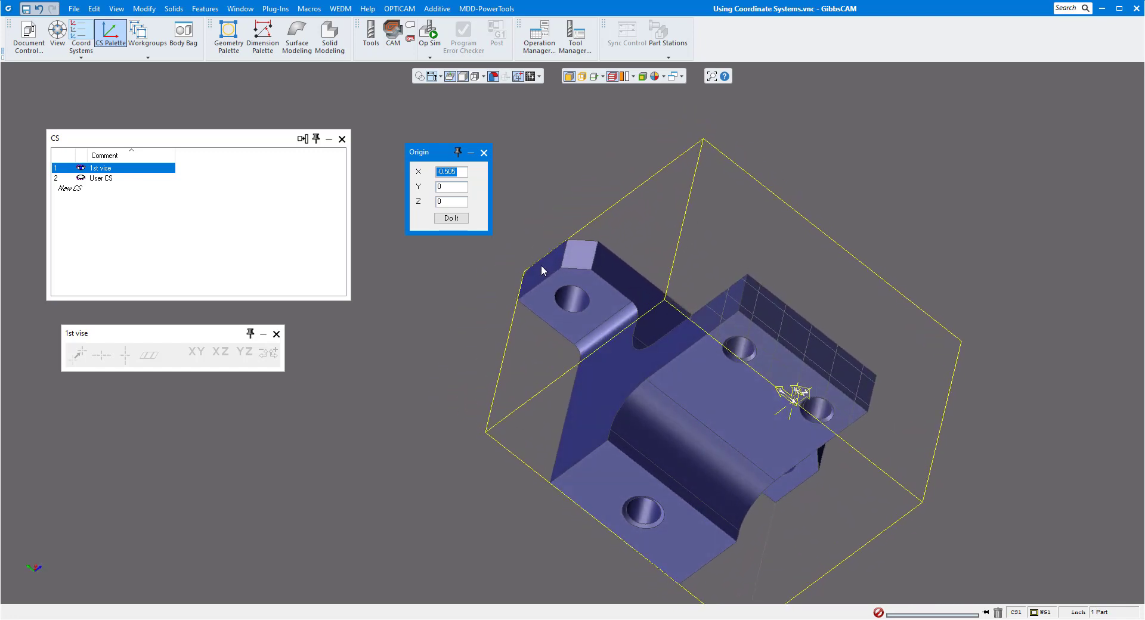
- Try moving the part origin by X 0, Y 1, Z 0 to the stock corner and check it from above
left_click(454, 189)
type("1")
left_click(457, 174)
type("0")
left_click(453, 220)
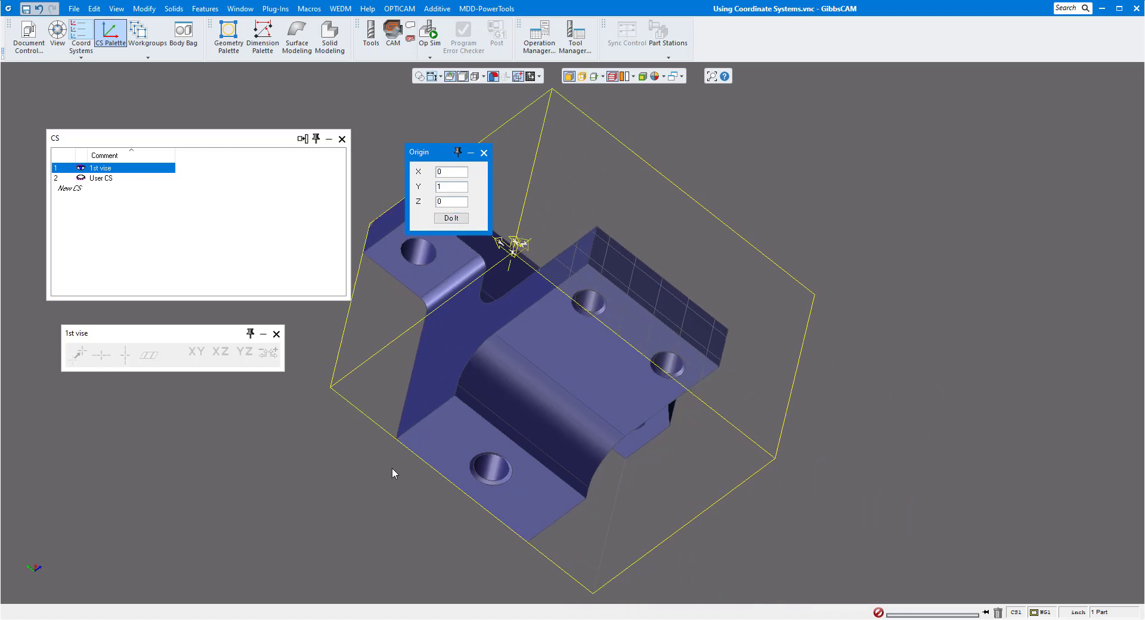
left_click(47, 549)
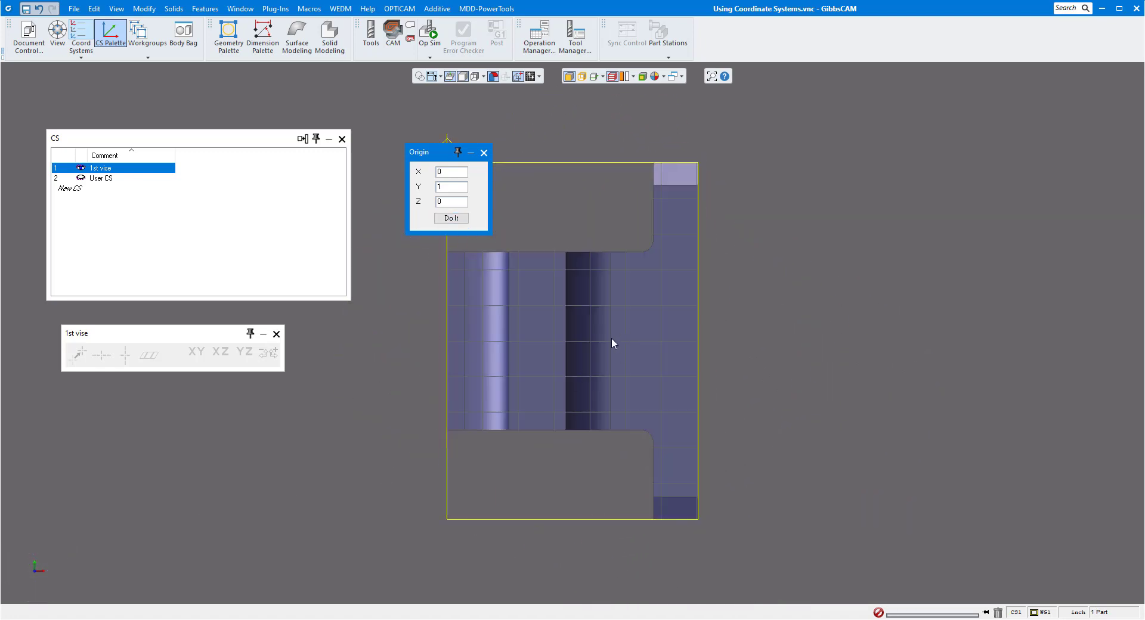
middle_click_drag(613, 343, 843, 413)
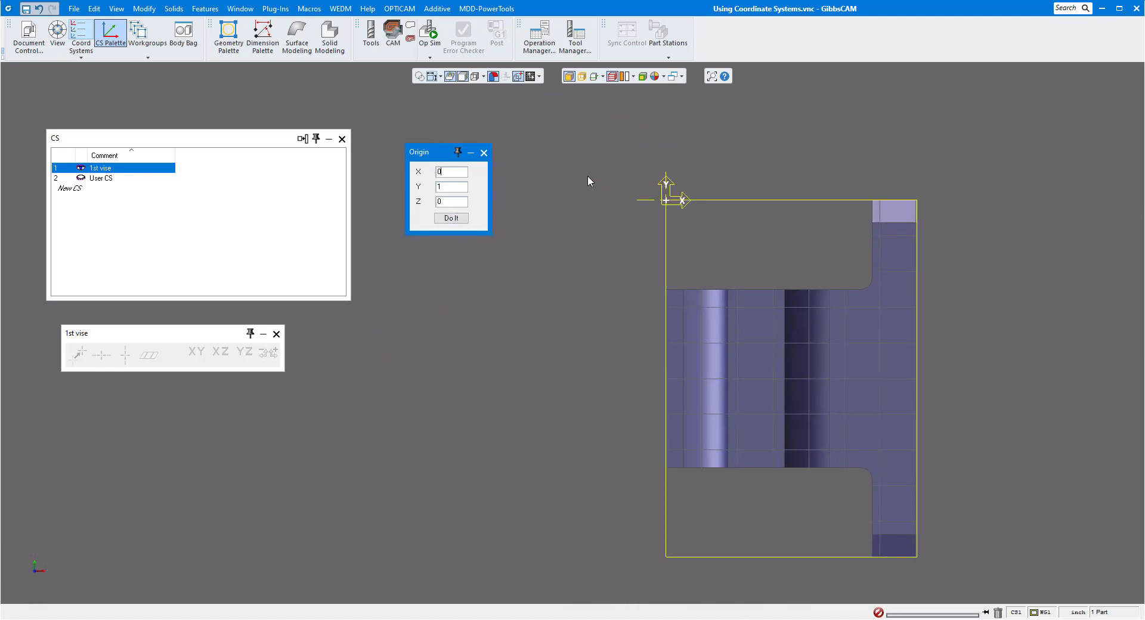
- Undo both part origin moves and close the Origin dialog
key("ctrl+z")
key("ctrl+z")
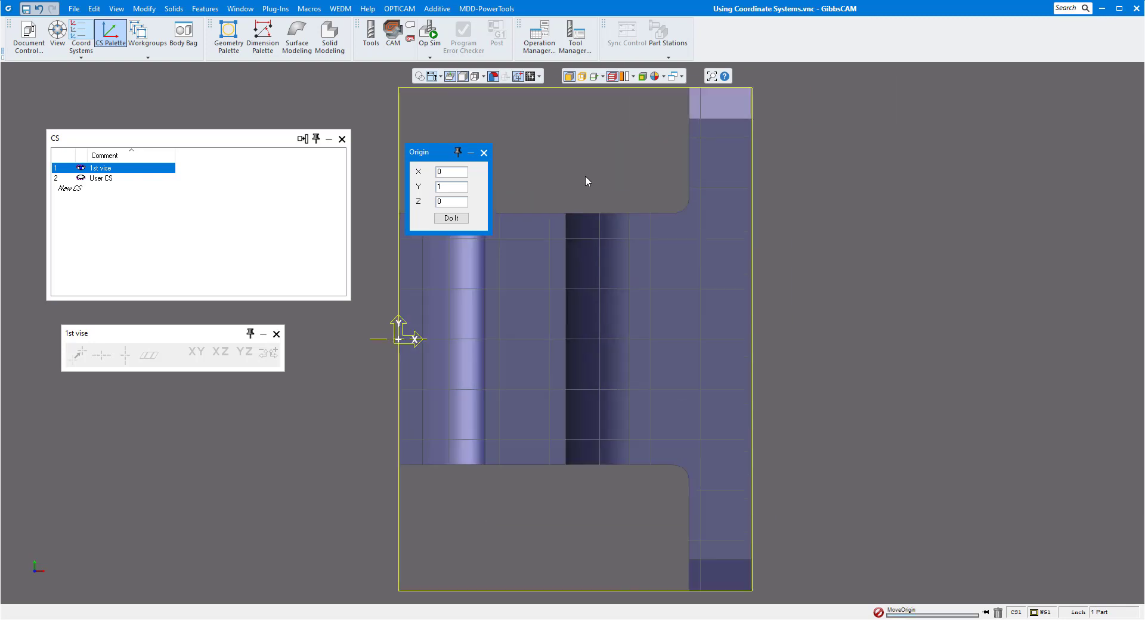
left_click(484, 153)
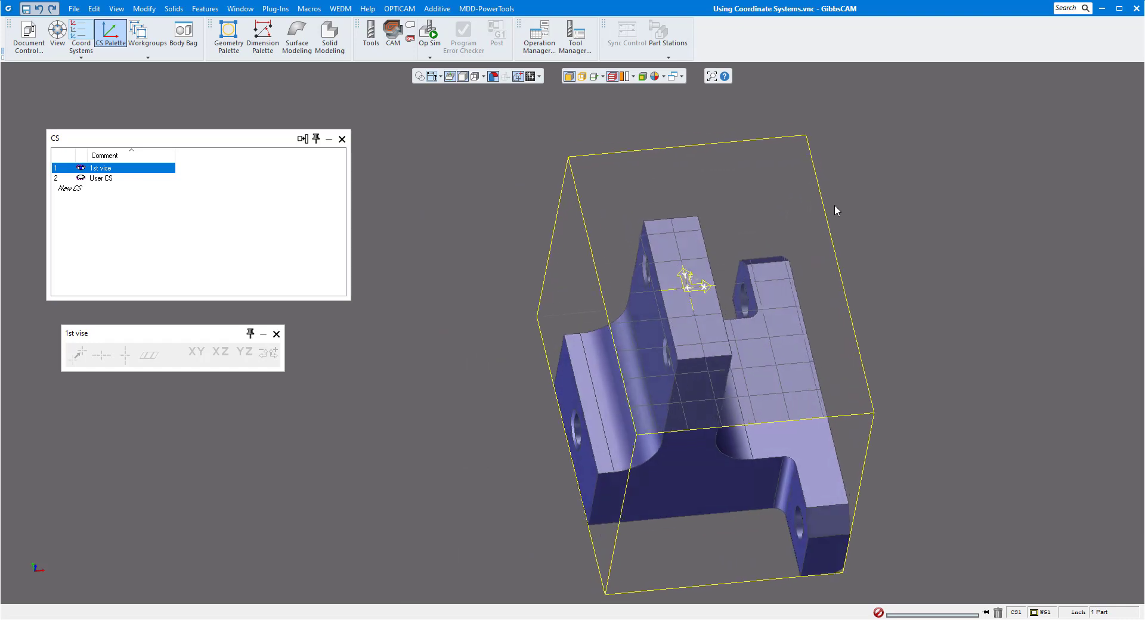
- Start Move Part Origin and copy the stock's X Min of -0.505 from the document settings into its X value
middle_click_drag(548, 345, 598, 217)
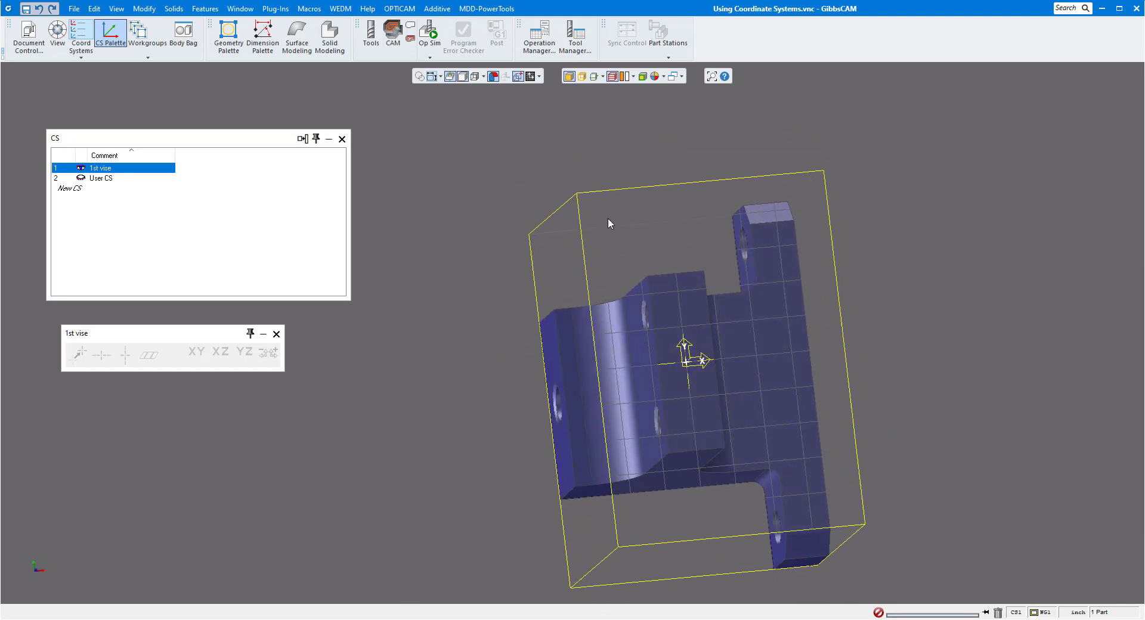
left_click(27, 41)
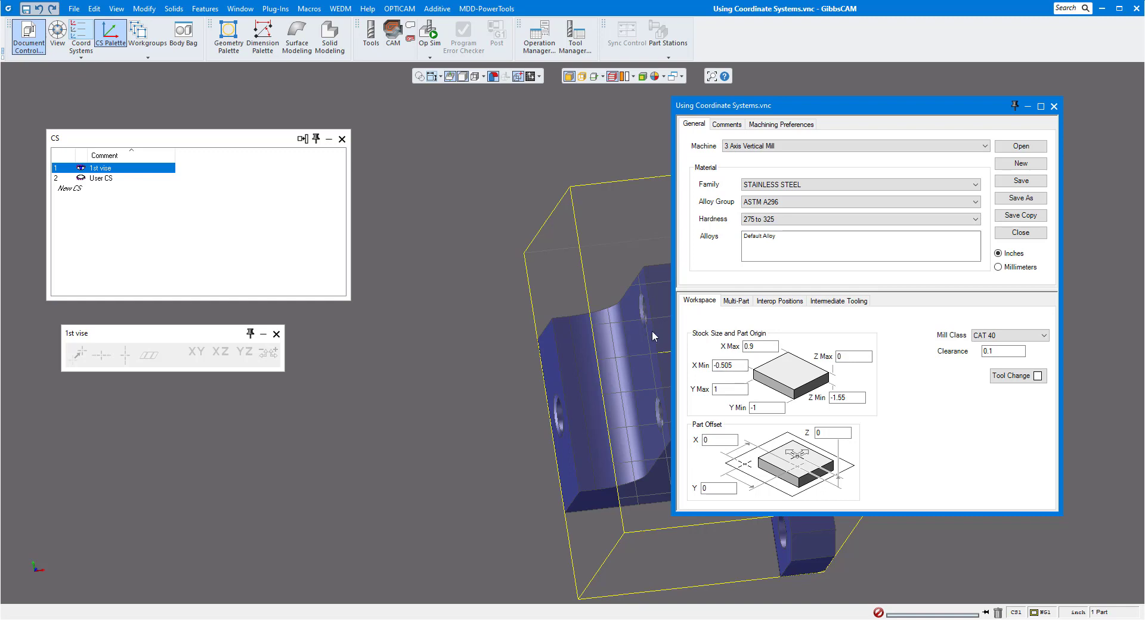
left_click(144, 8)
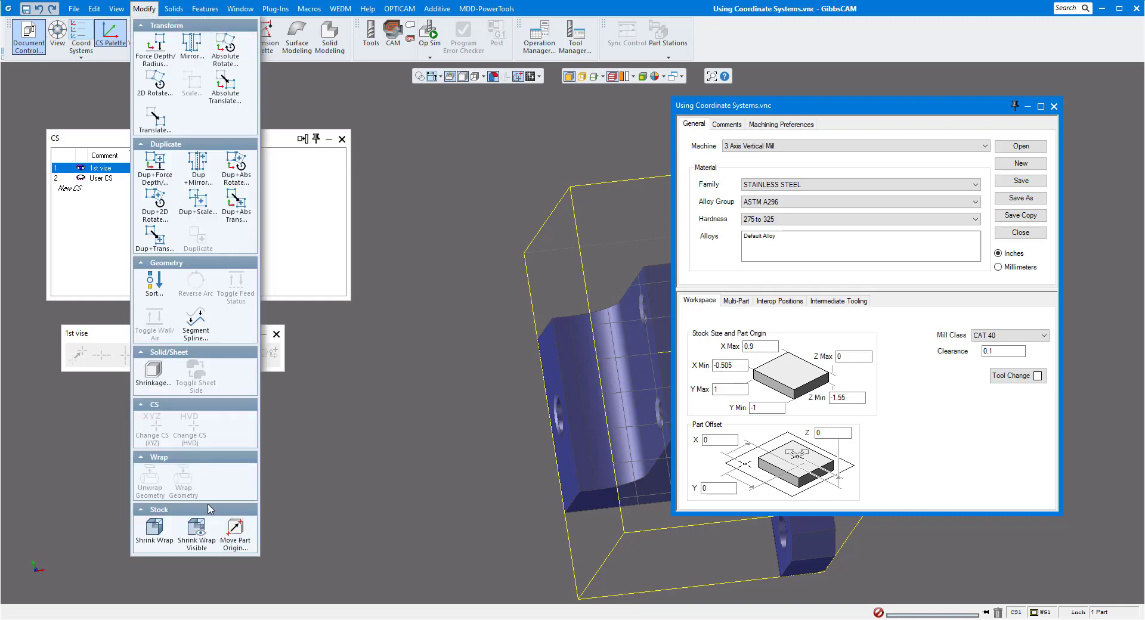
left_click(235, 538)
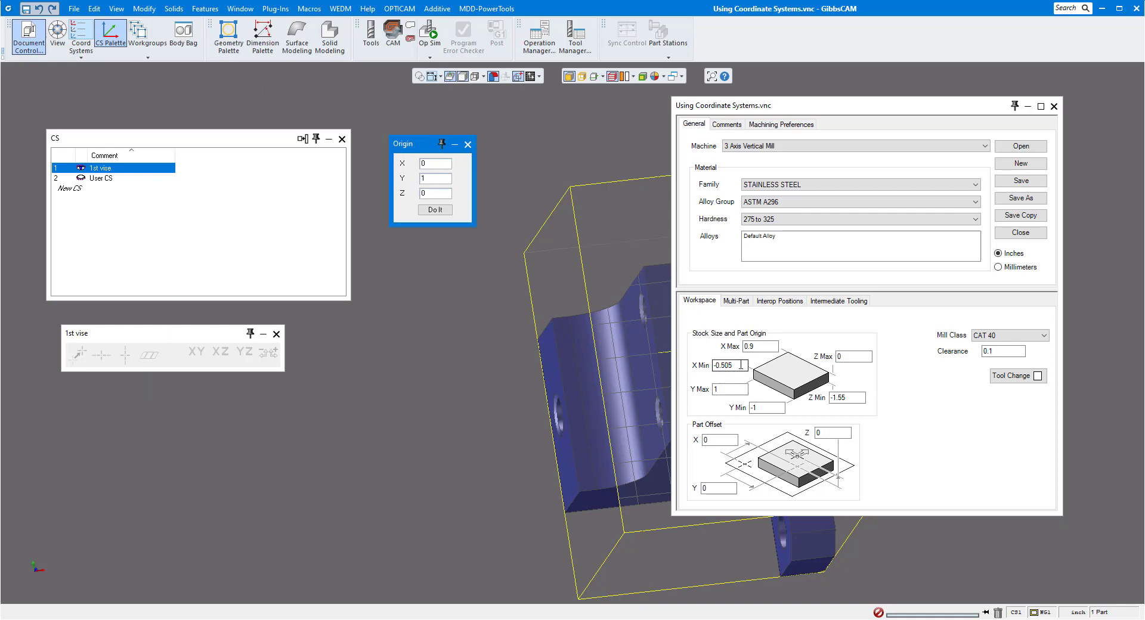
double_click(734, 365)
right_click(725, 366)
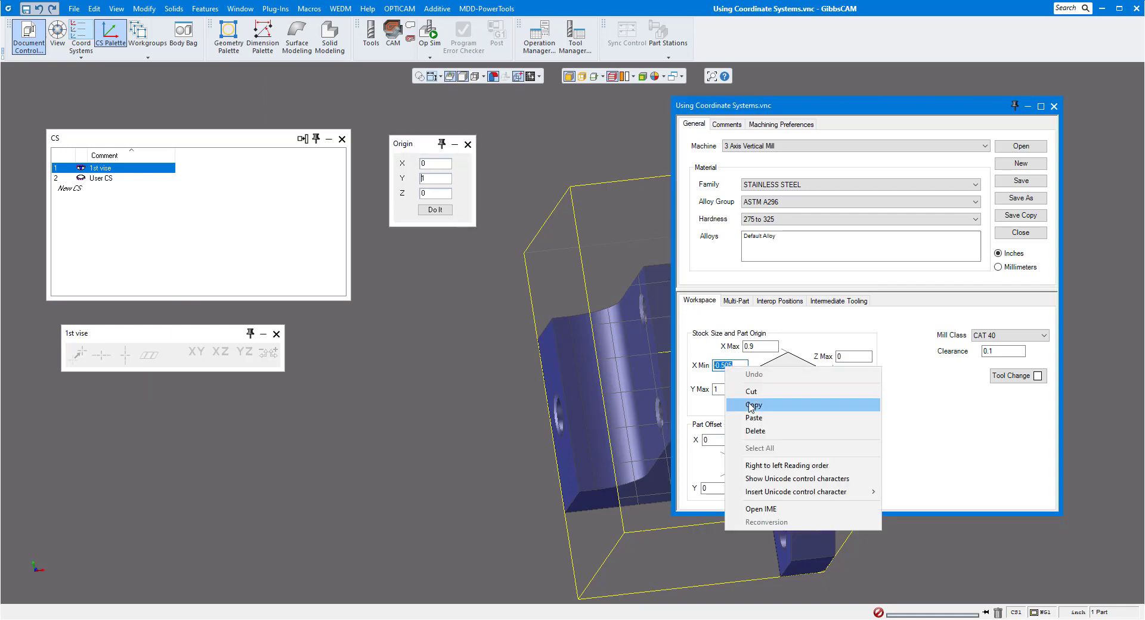
left_click(752, 406)
right_click(441, 170)
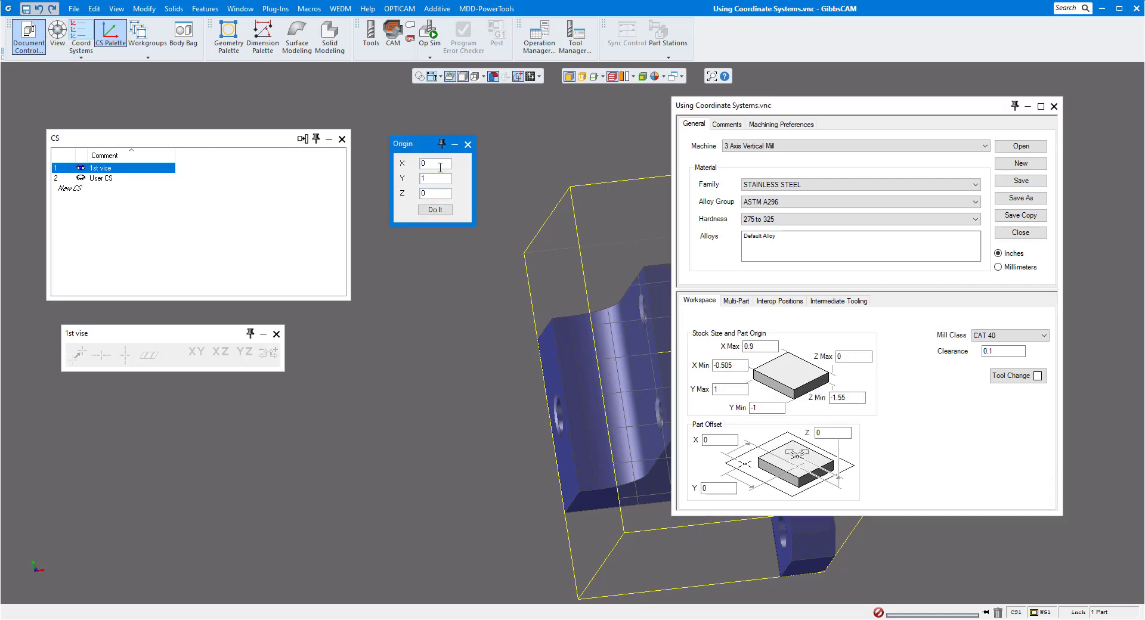
left_click(466, 201)
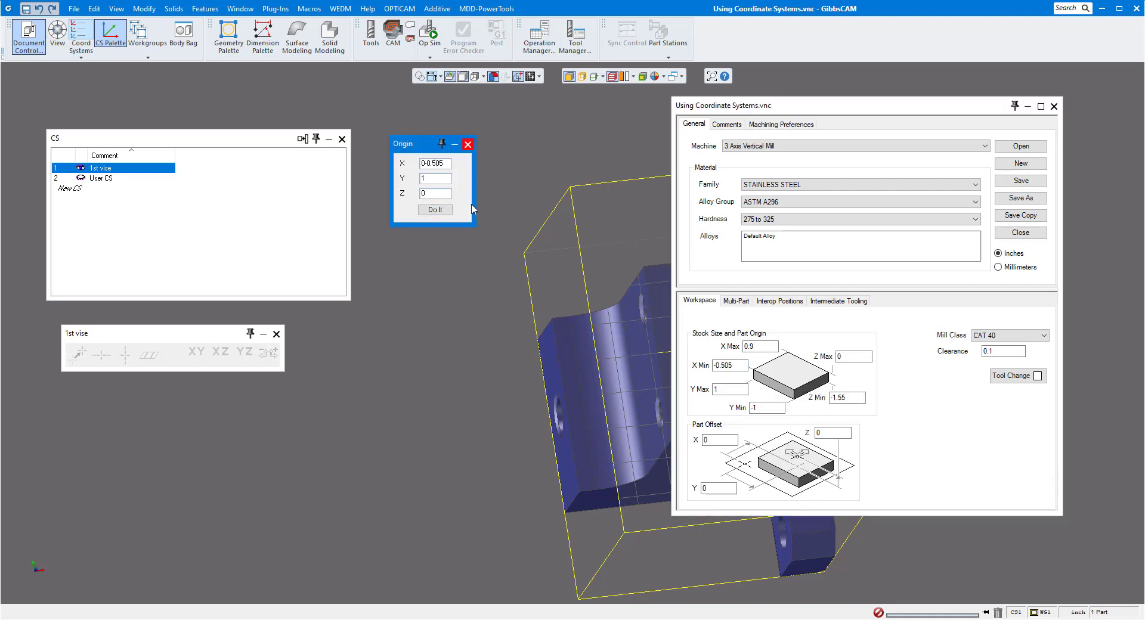
- Set the origin's X to -0.505, Y to the stock's Y Max of 1 and Z to 0, apply the move, and check it from above
double_click(726, 390)
left_click_drag(437, 179, 411, 180)
left_click(435, 209)
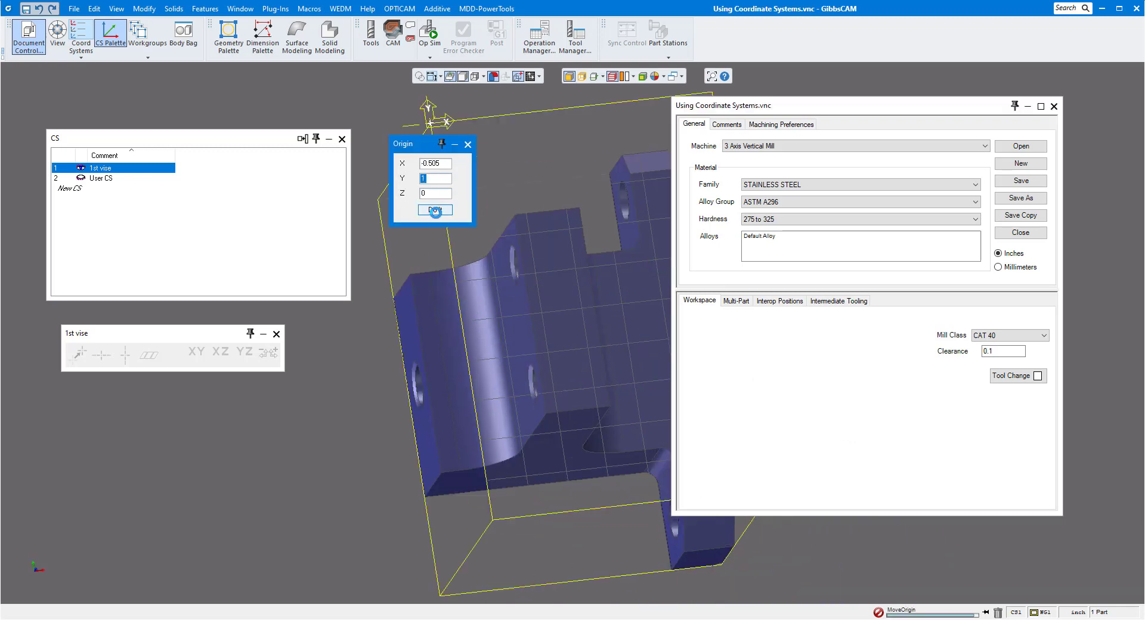
left_click(1053, 106)
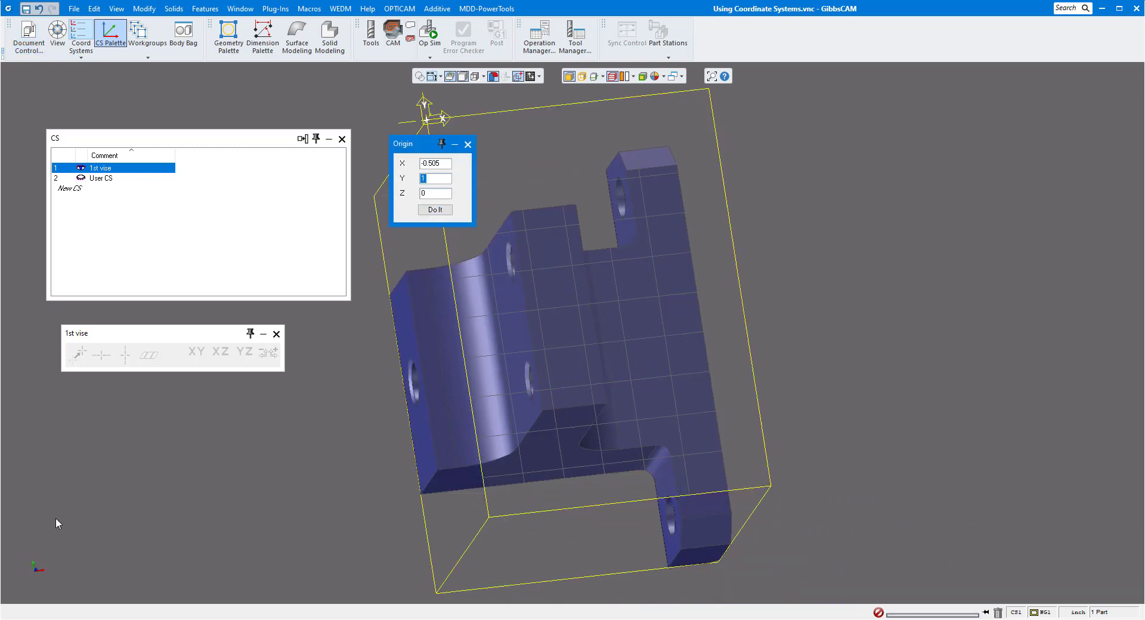
left_click(50, 551)
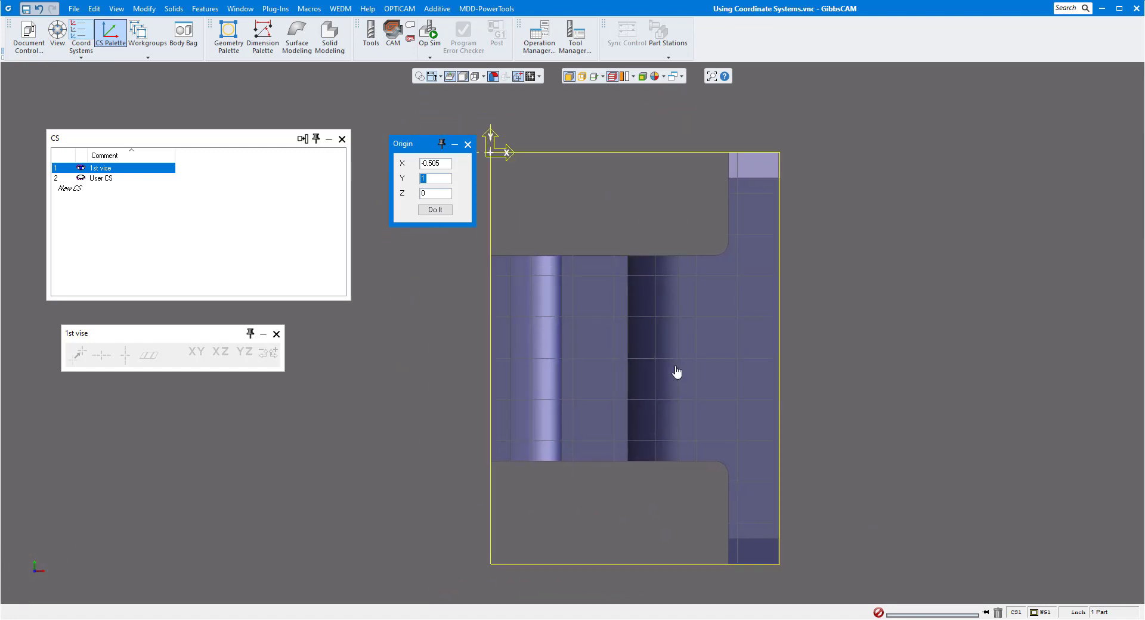
middle_click_drag(675, 367, 781, 366)
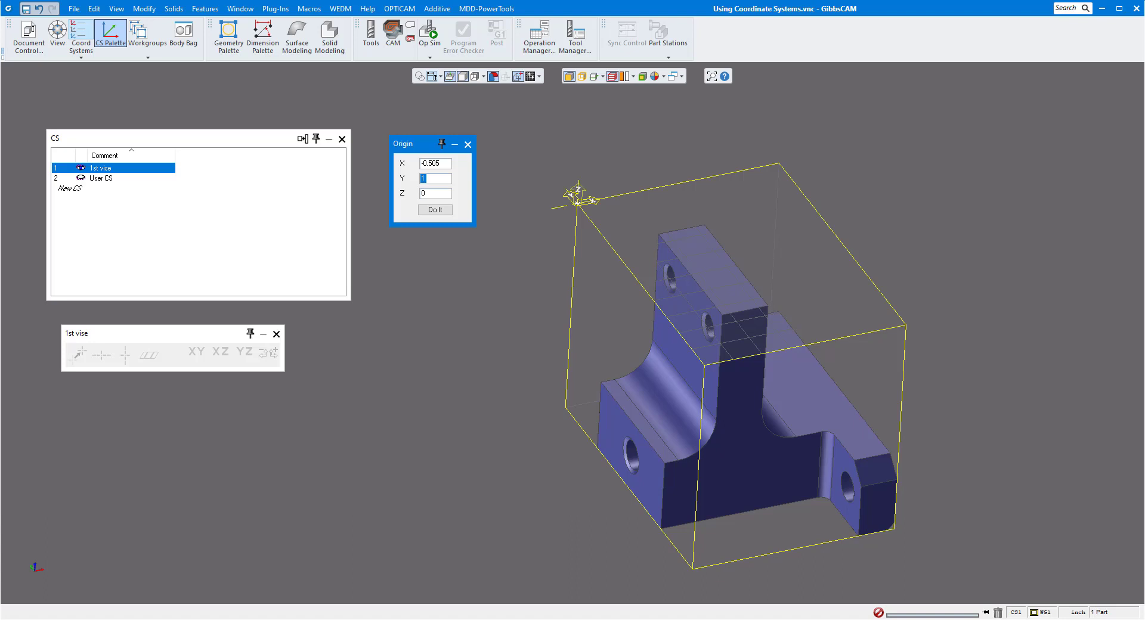
- Review the remaining Working with Solid Models checklist items and check the master clearance plane in the document settings
left_click_drag(1144, 239, 553, 164)
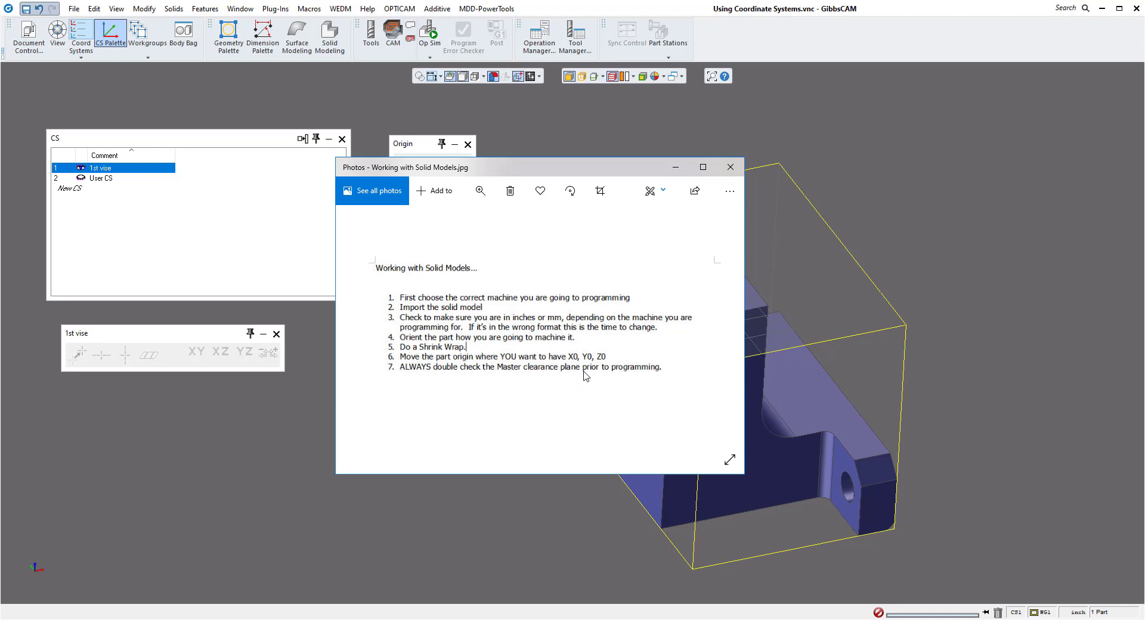
left_click_drag(625, 174, 1144, 208)
left_click(26, 47)
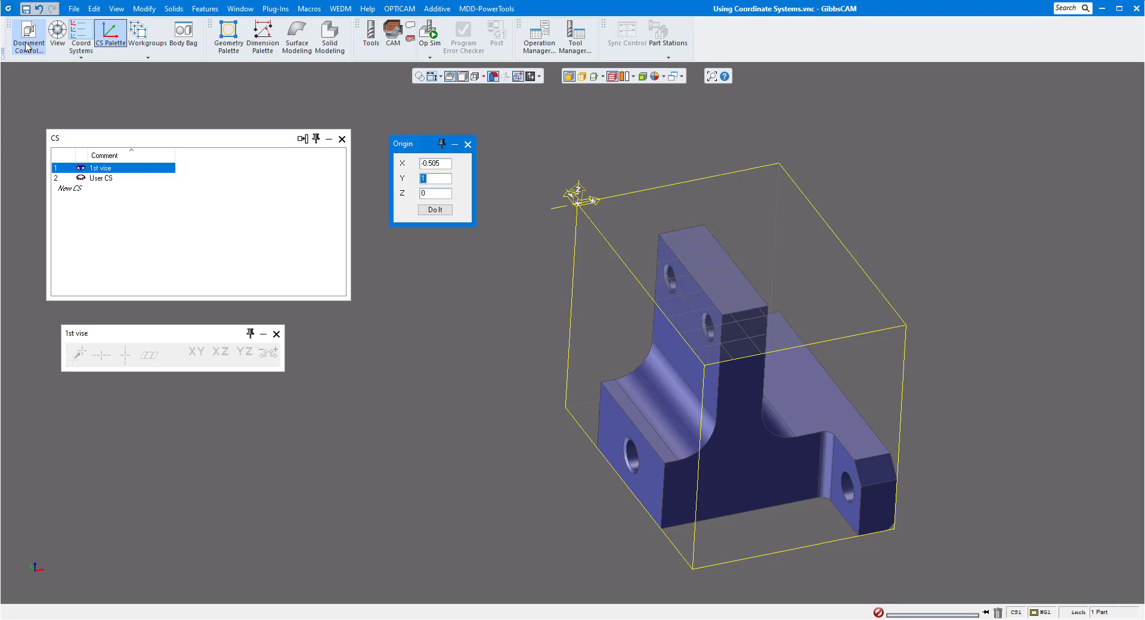
left_click(32, 47)
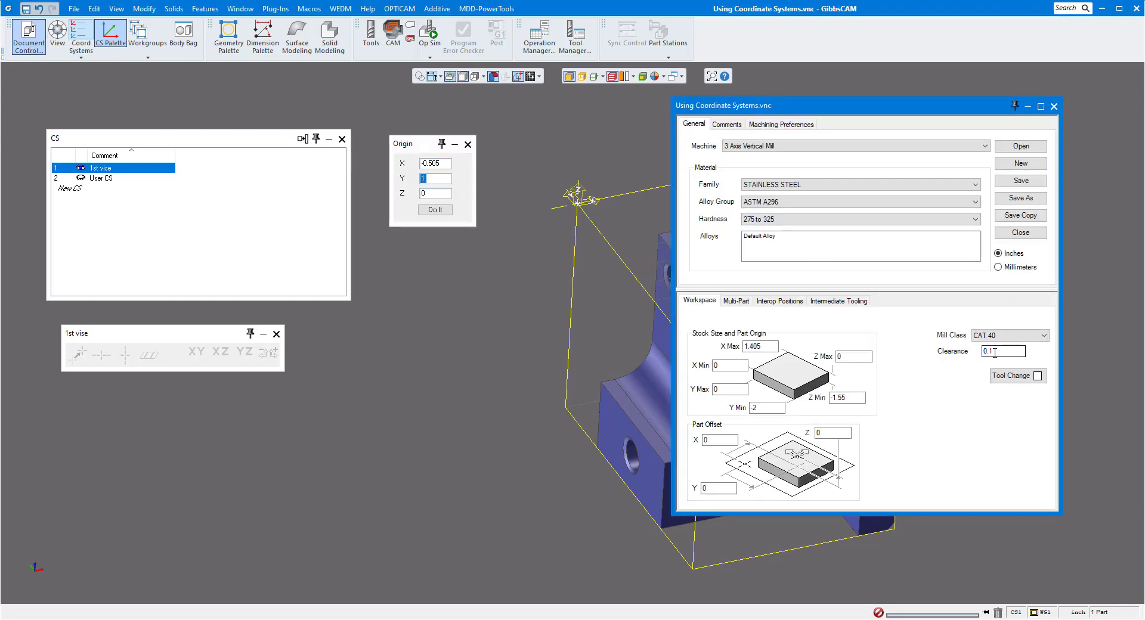
left_click(1054, 107)
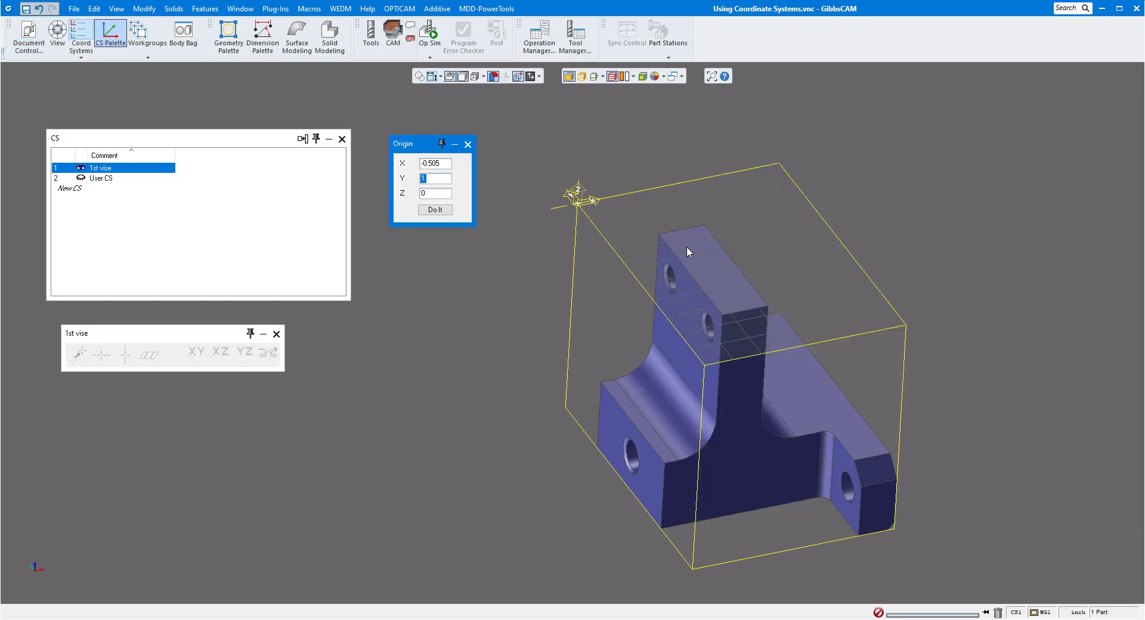
left_click(30, 41)
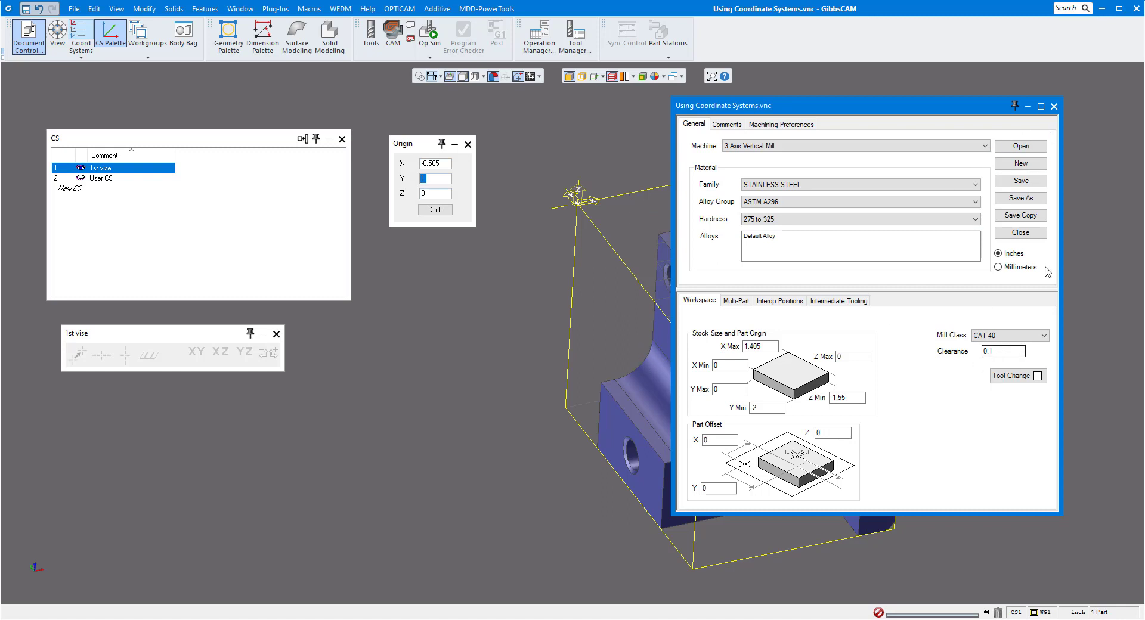
left_click(1054, 106)
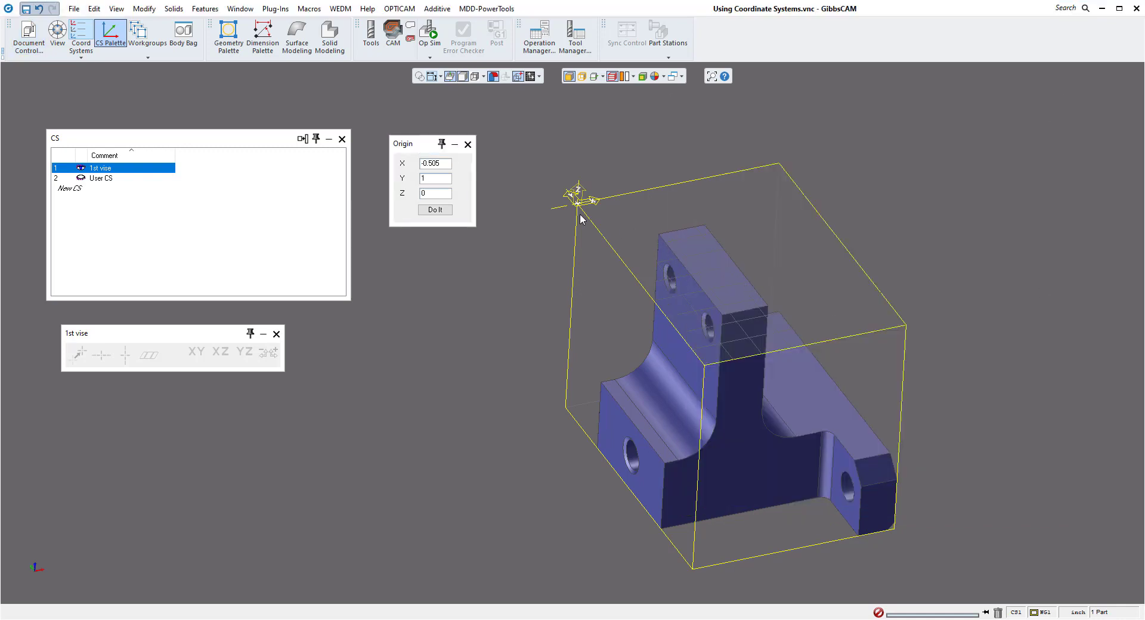
- Delete the bracket's solid body from the stock, accepting the loss of its history
left_click(509, 203)
left_click(696, 303)
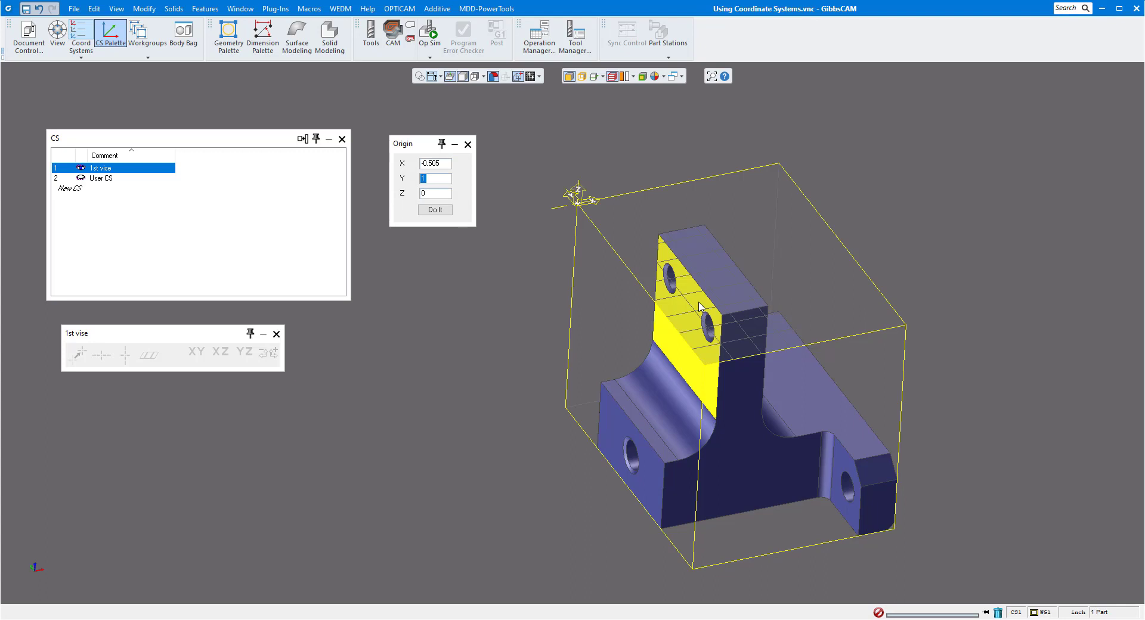
key("Delete")
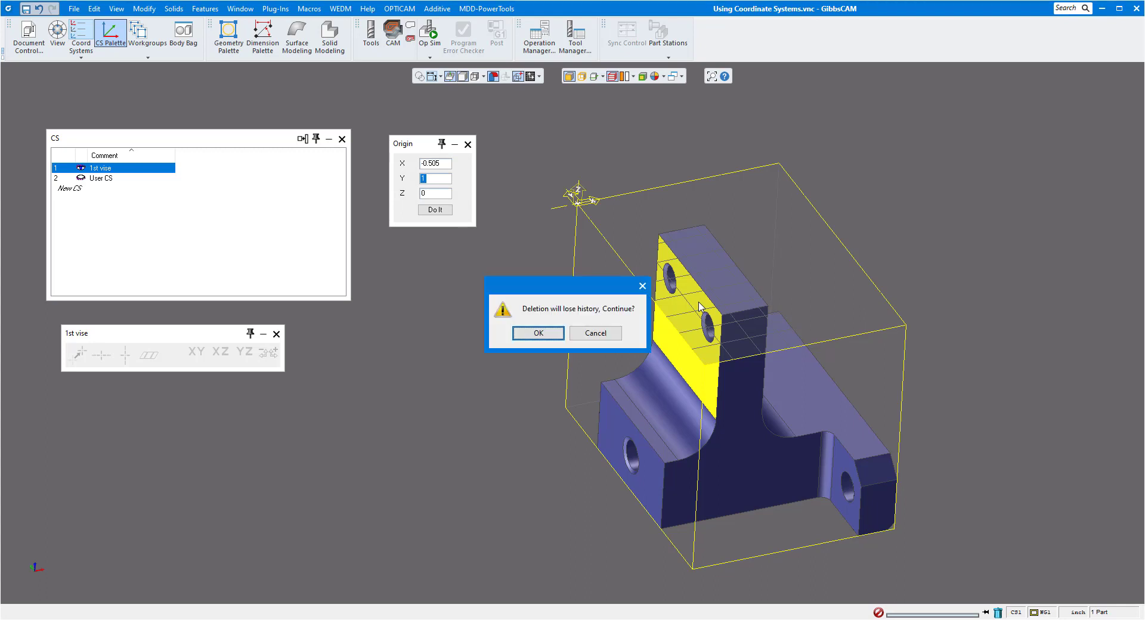
left_click(533, 329)
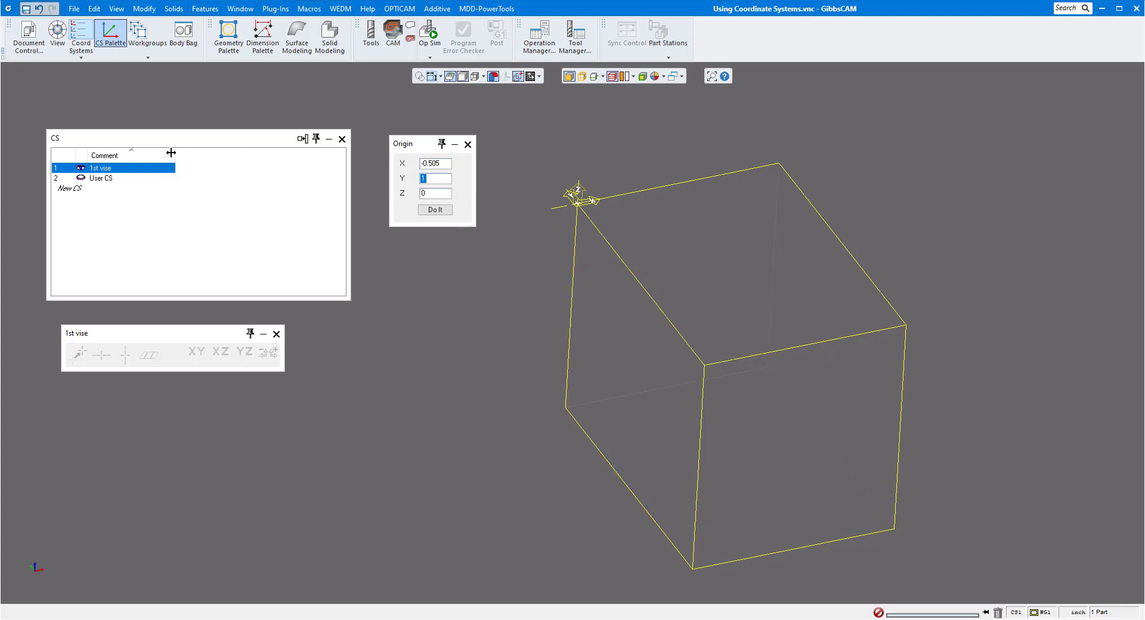
- Move the coordinate system list out of the way and close the Origin dialog and the 1st vise palette
left_click(257, 137)
left_click_drag(208, 101, 209, 92)
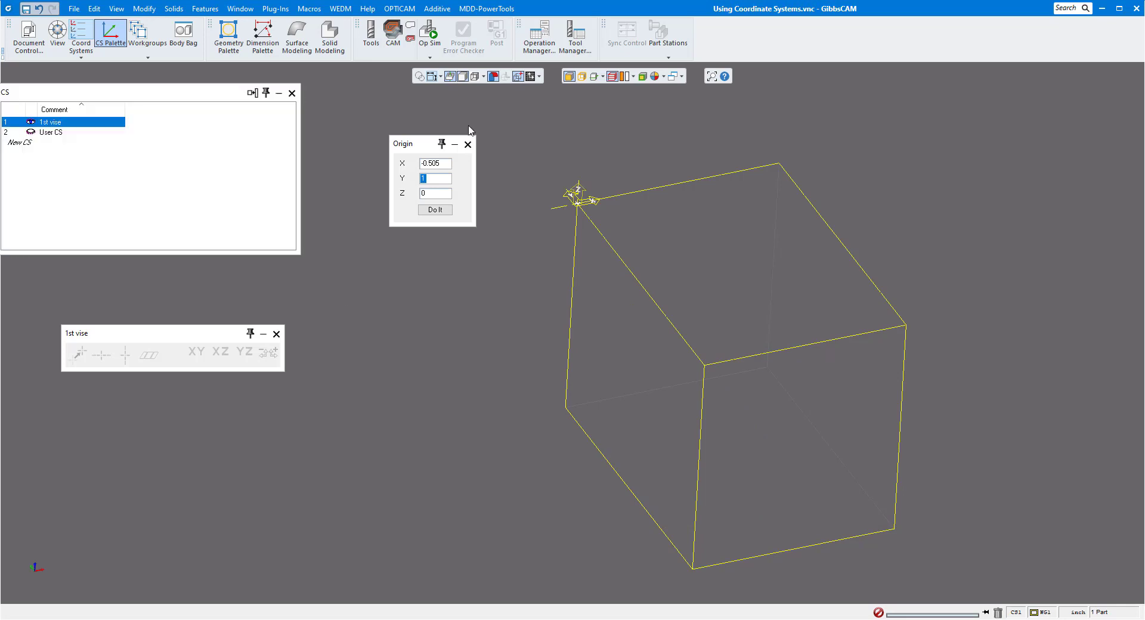
left_click(467, 144)
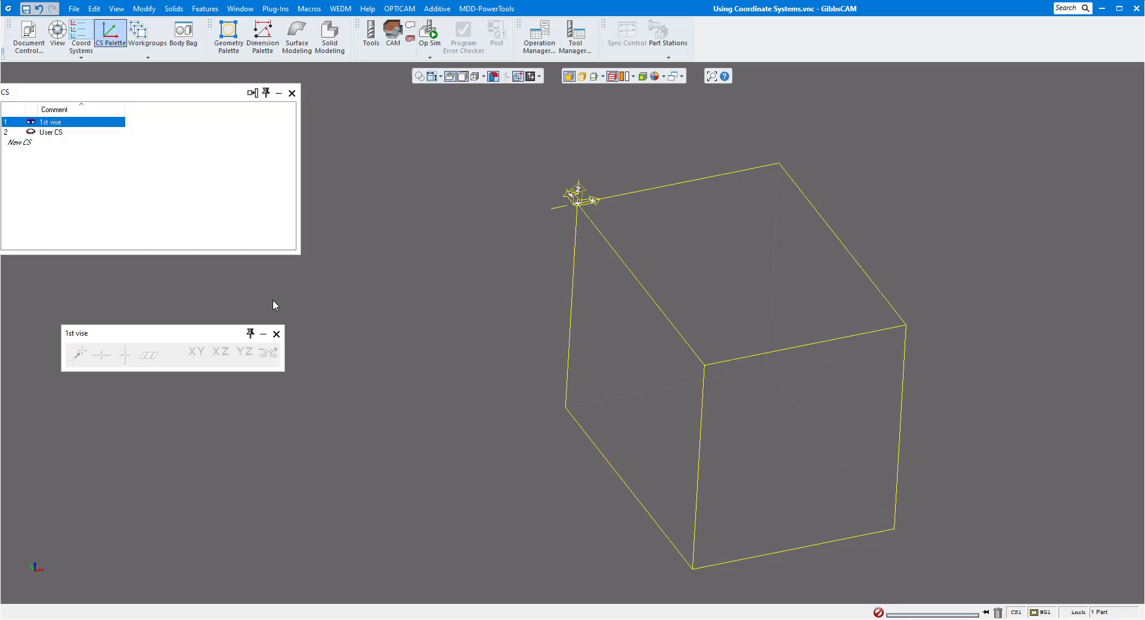
left_click(276, 333)
- Import the Parasolid file 2nd part.x_t, bring the new body into view and deselect it
left_click(75, 9)
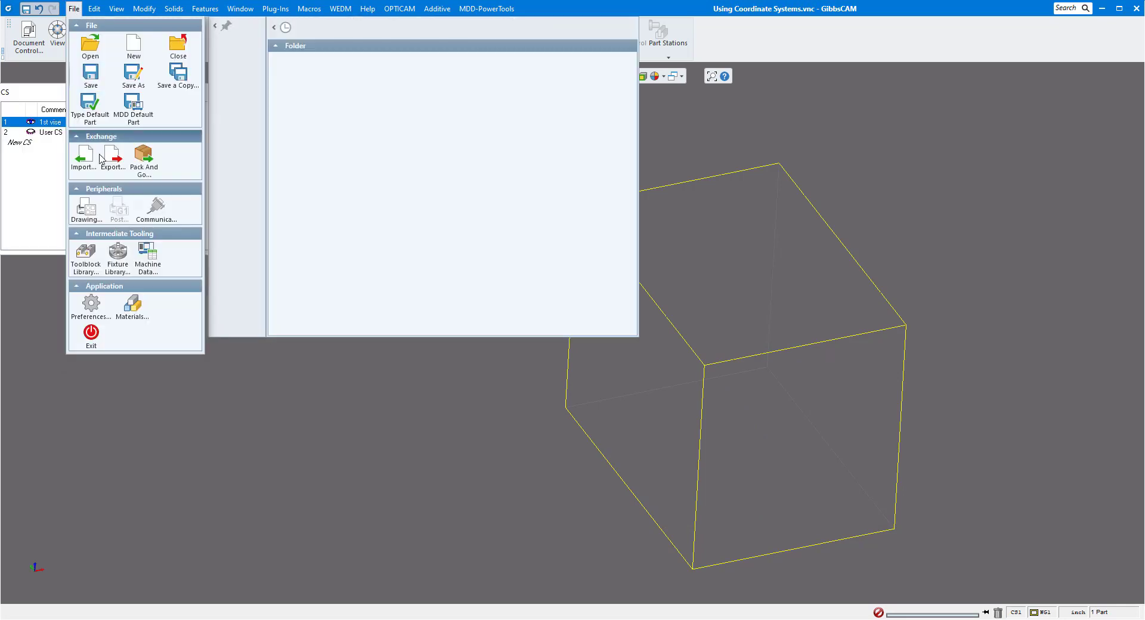
left_click(87, 158)
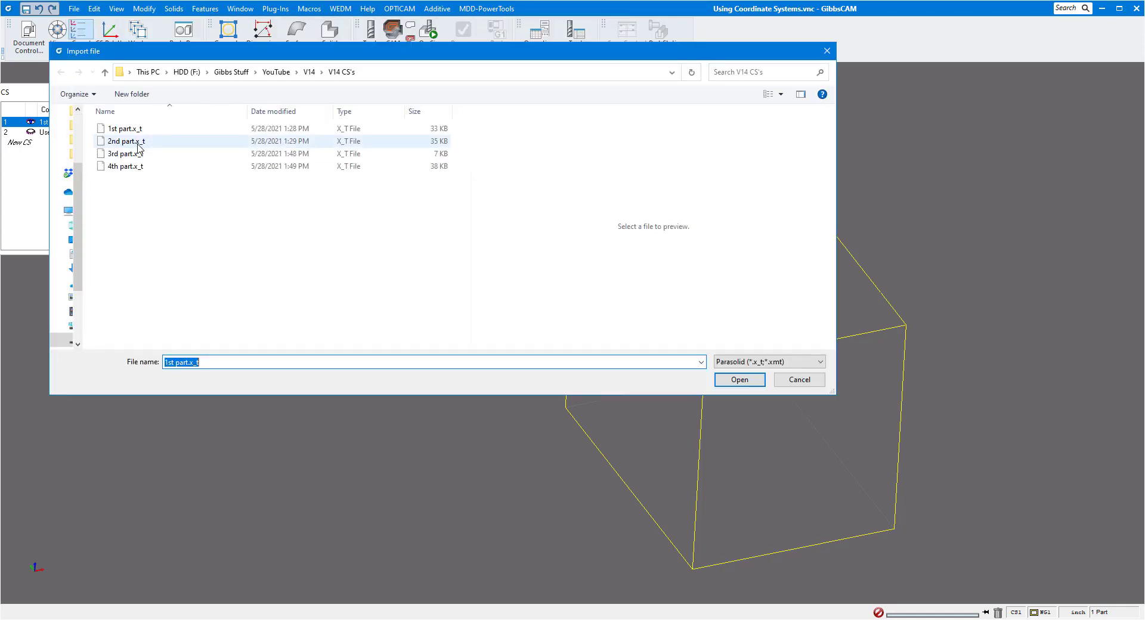
left_click(137, 143)
left_click(752, 379)
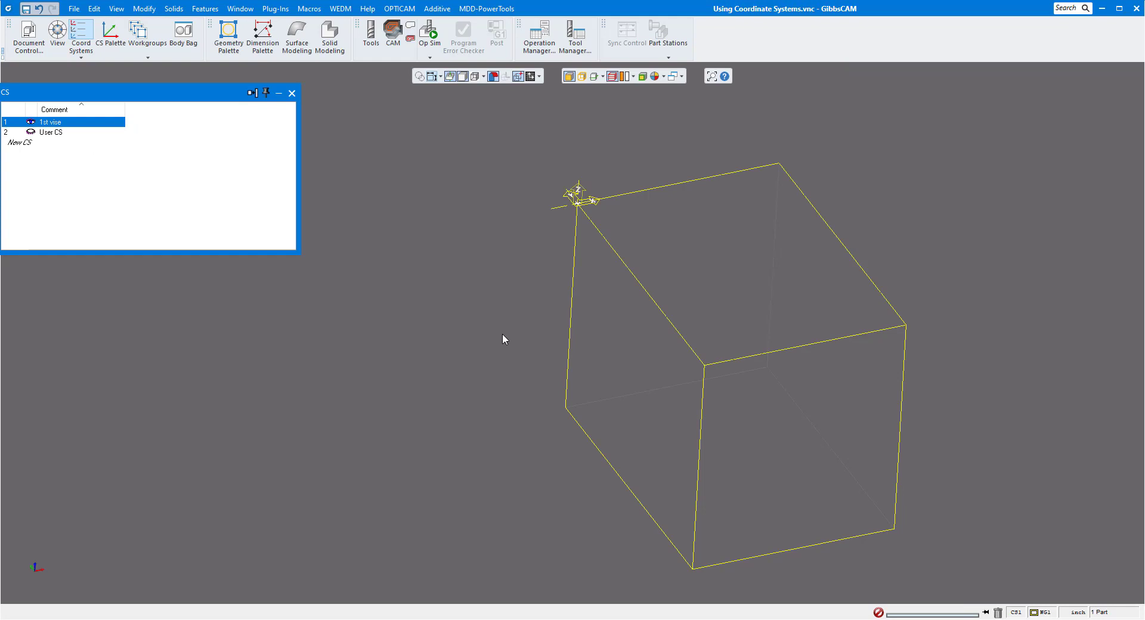
scroll(502, 334, "down", 6)
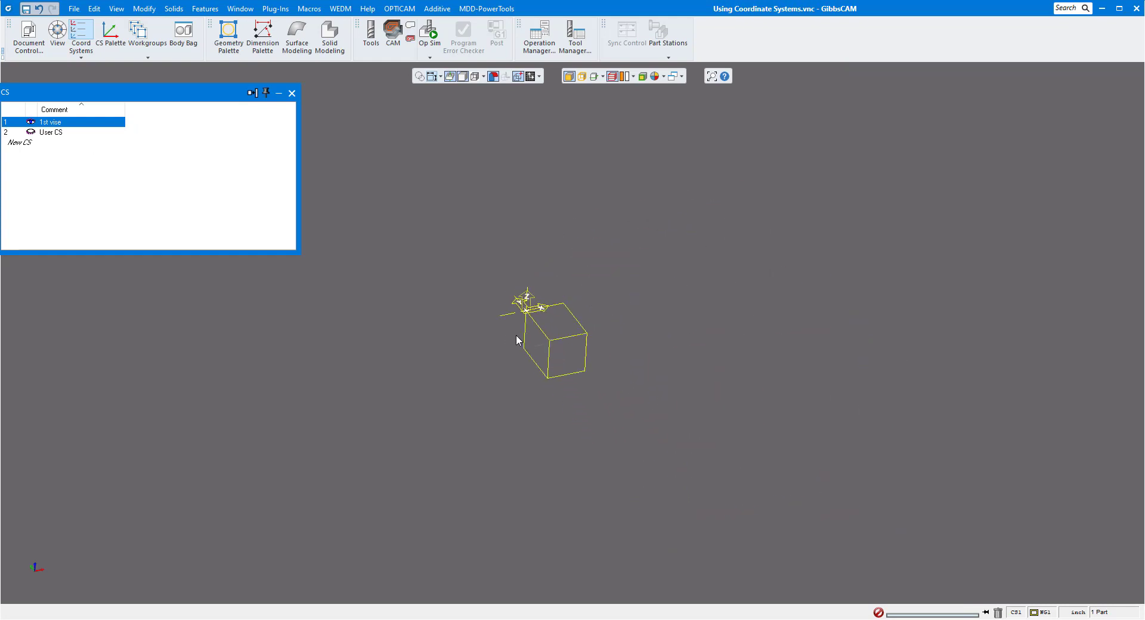
scroll(516, 336, "down", 5)
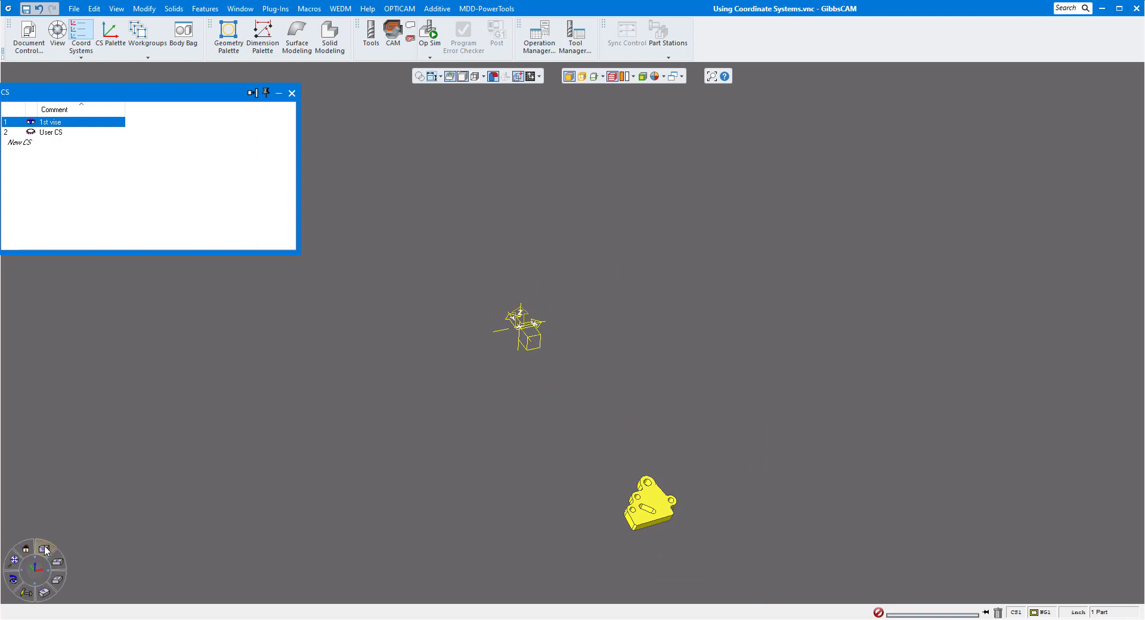
left_click(46, 564)
left_click_drag(468, 290, 783, 507)
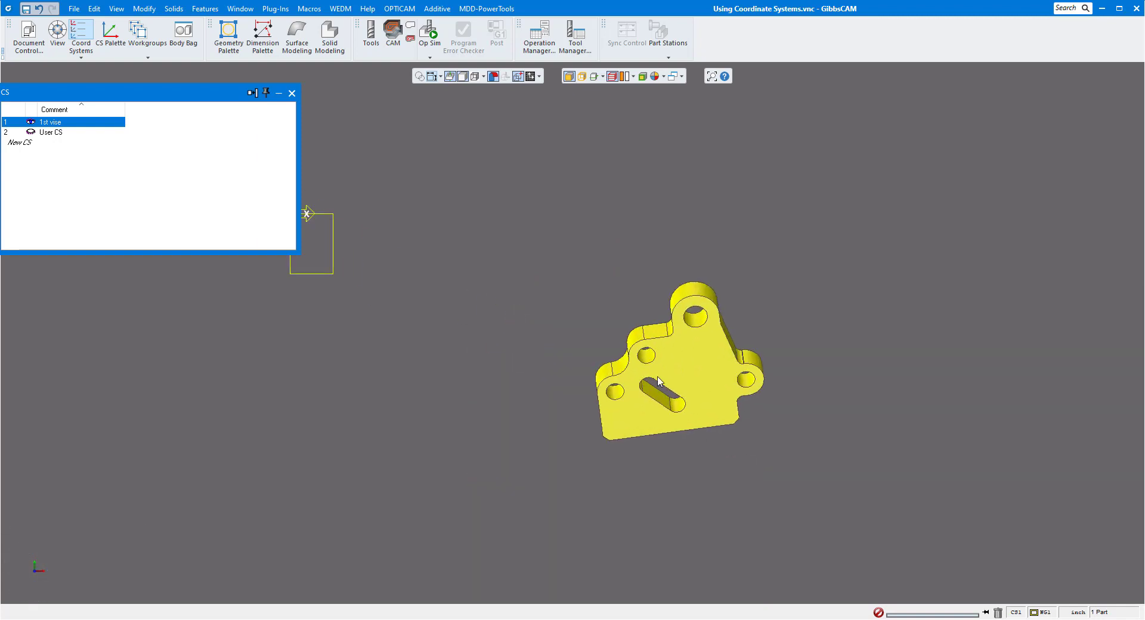
left_click(504, 338)
middle_click_drag(504, 337, 705, 385)
scroll(670, 383, "up", 1)
scroll(663, 385, "down", 2)
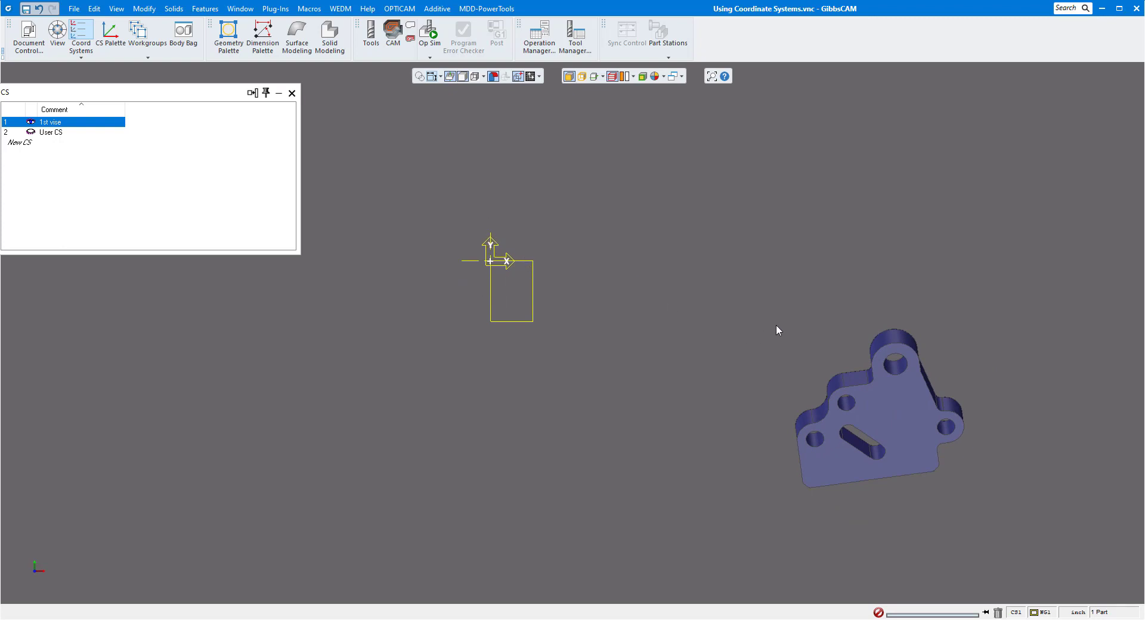
- Align the imported bracket's large flat face to the 1st vise coordinate system and check its orientation from above
left_click(885, 410)
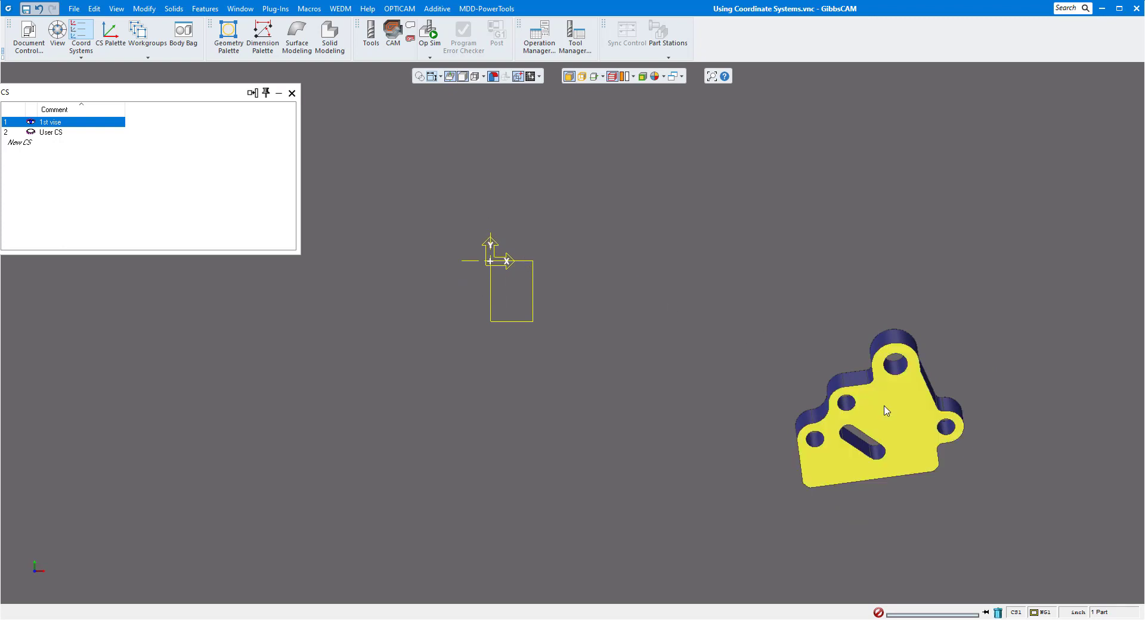
middle_click_drag(884, 406, 635, 447)
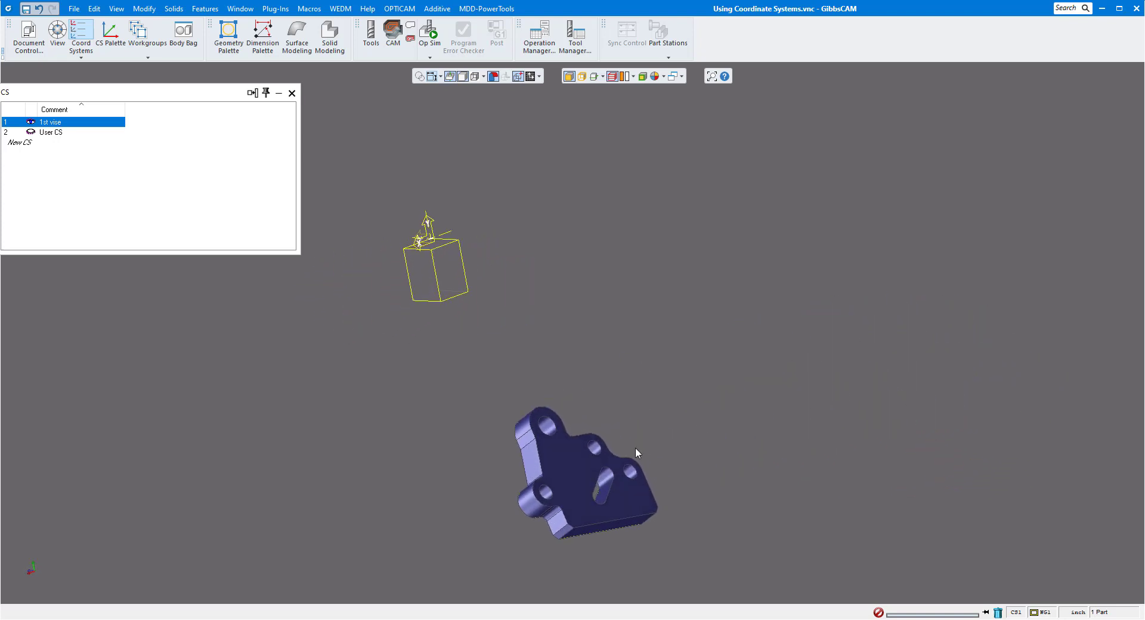
right_click(564, 460)
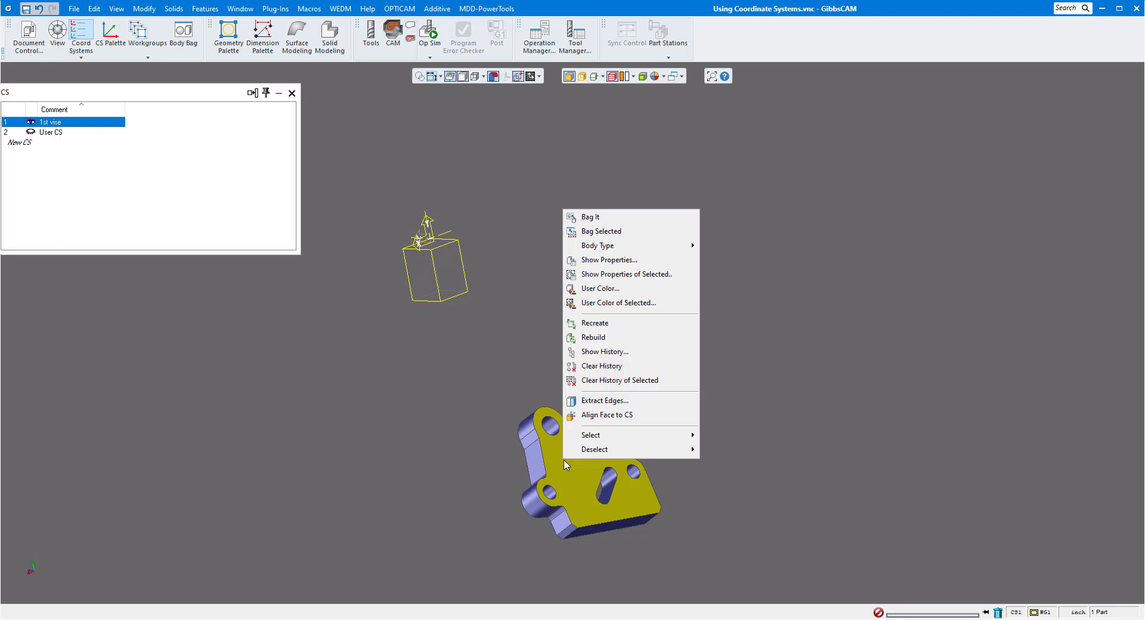
left_click(592, 415)
mouse_move(11, 561)
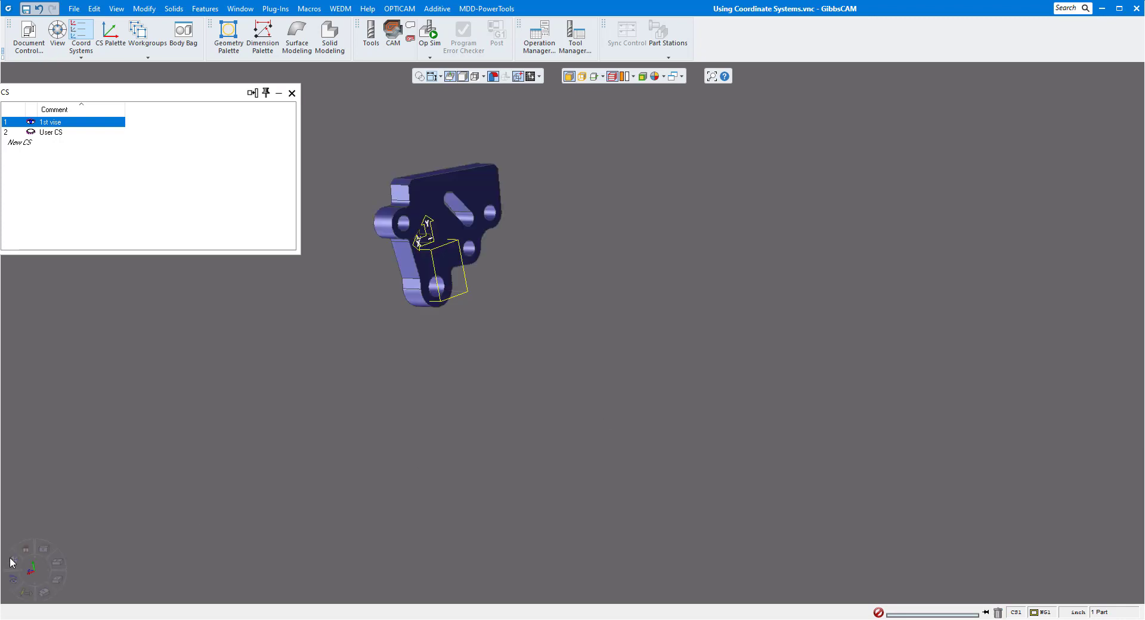
left_click(49, 546)
middle_click_drag(326, 379, 809, 437)
scroll(702, 341, "up", 2)
scroll(695, 349, "up", 3)
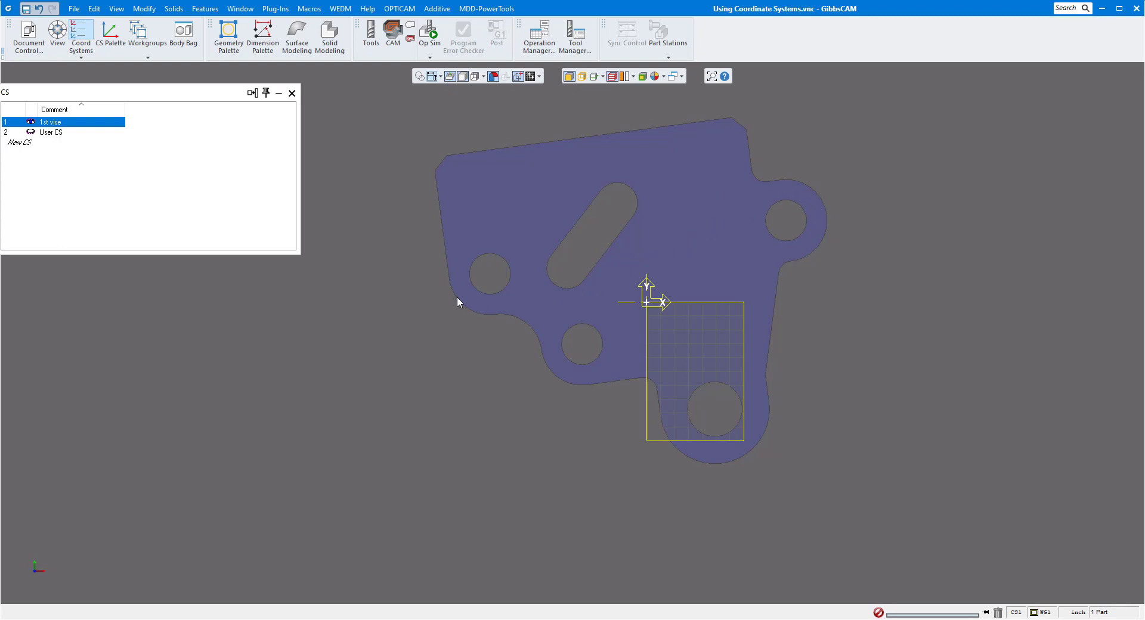
- Activate User CS and align the bracket's long straight side face to it
left_click(55, 132)
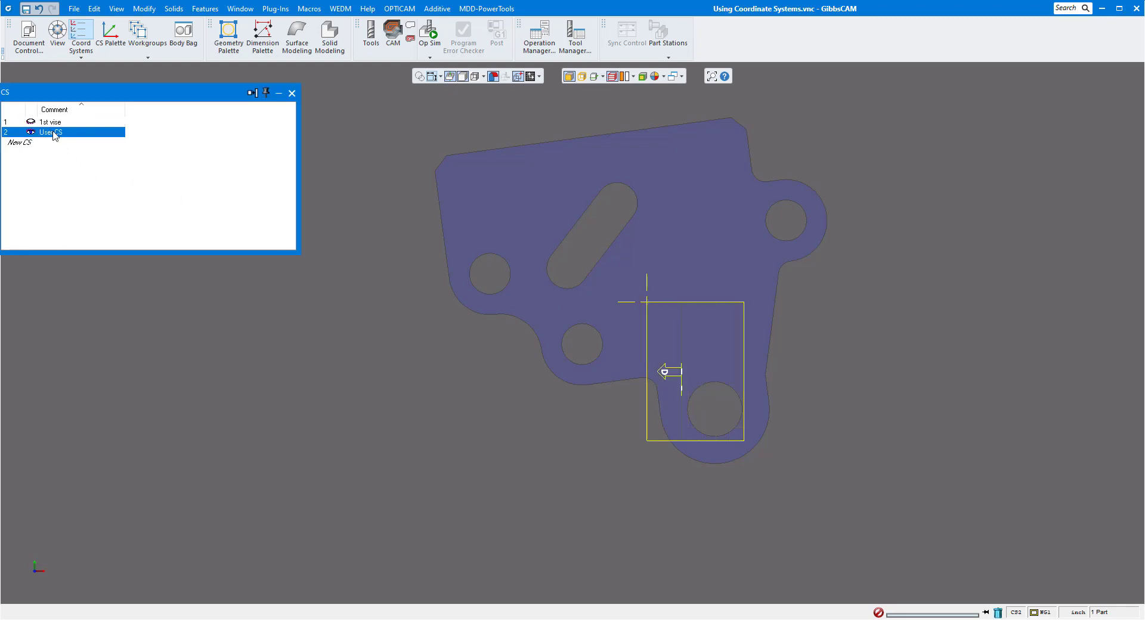
left_click_drag(105, 95, 218, 106)
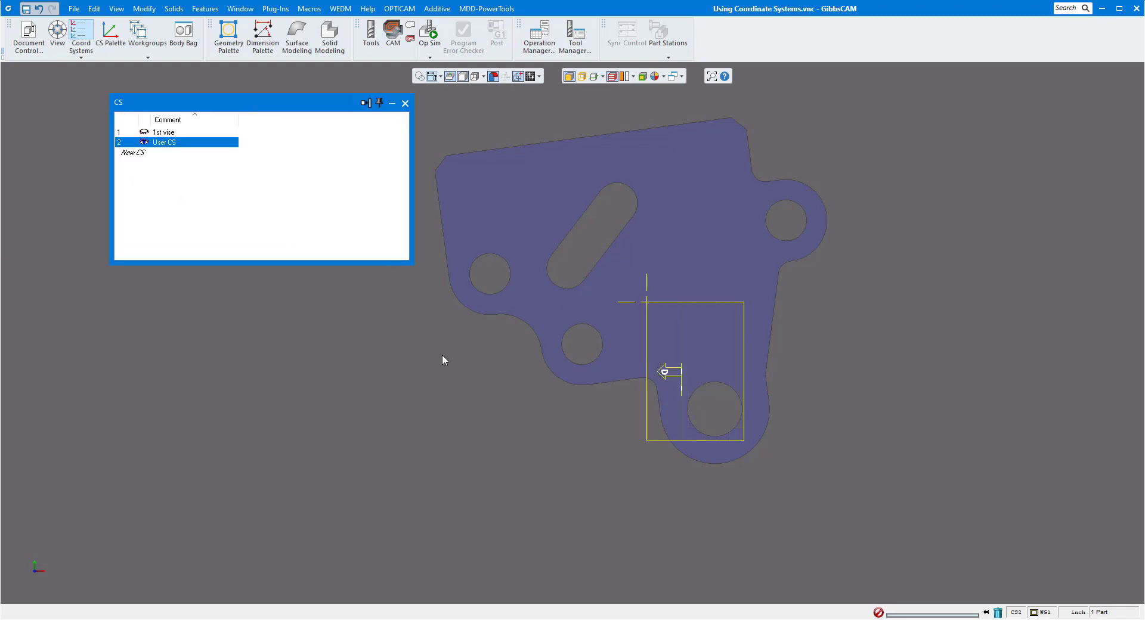
middle_click_drag(441, 355, 533, 348)
left_click(544, 356)
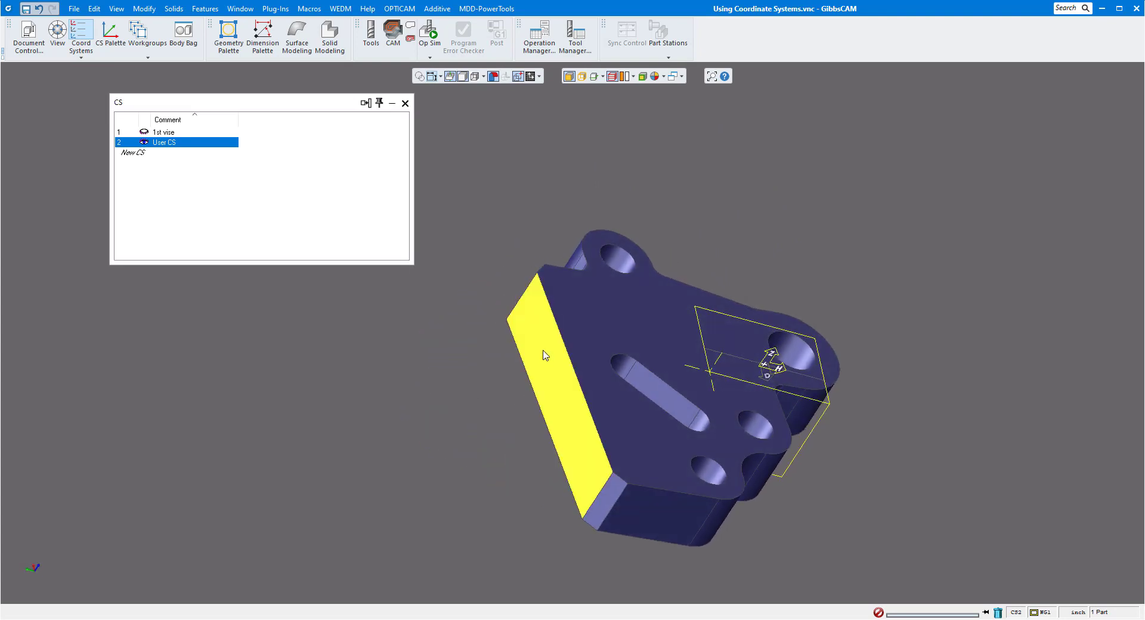
right_click(546, 353)
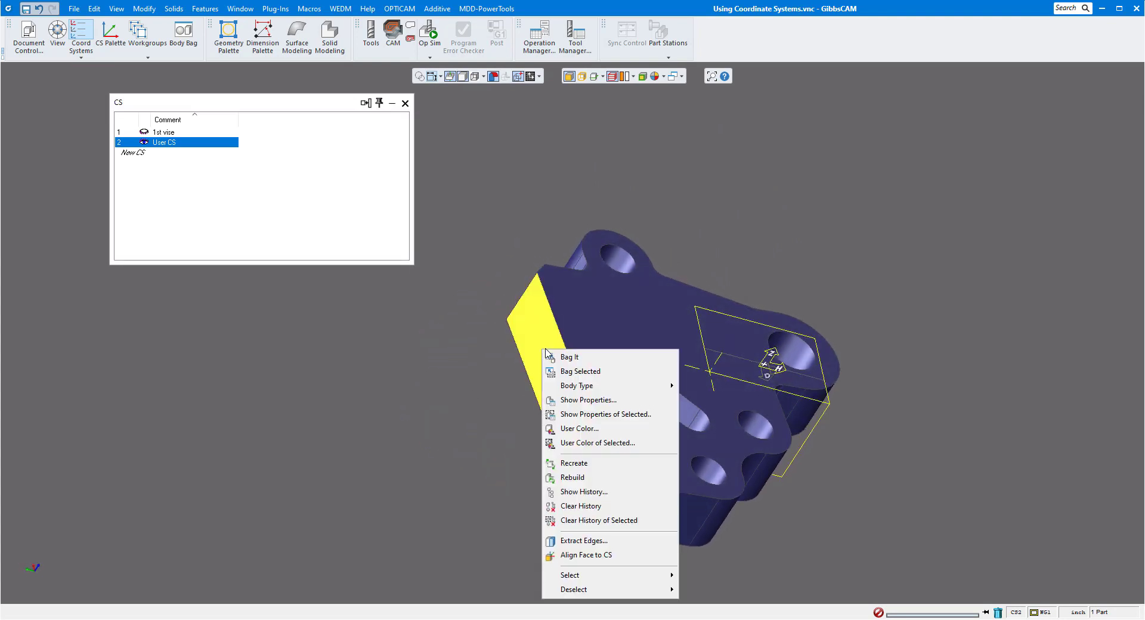
left_click(596, 554)
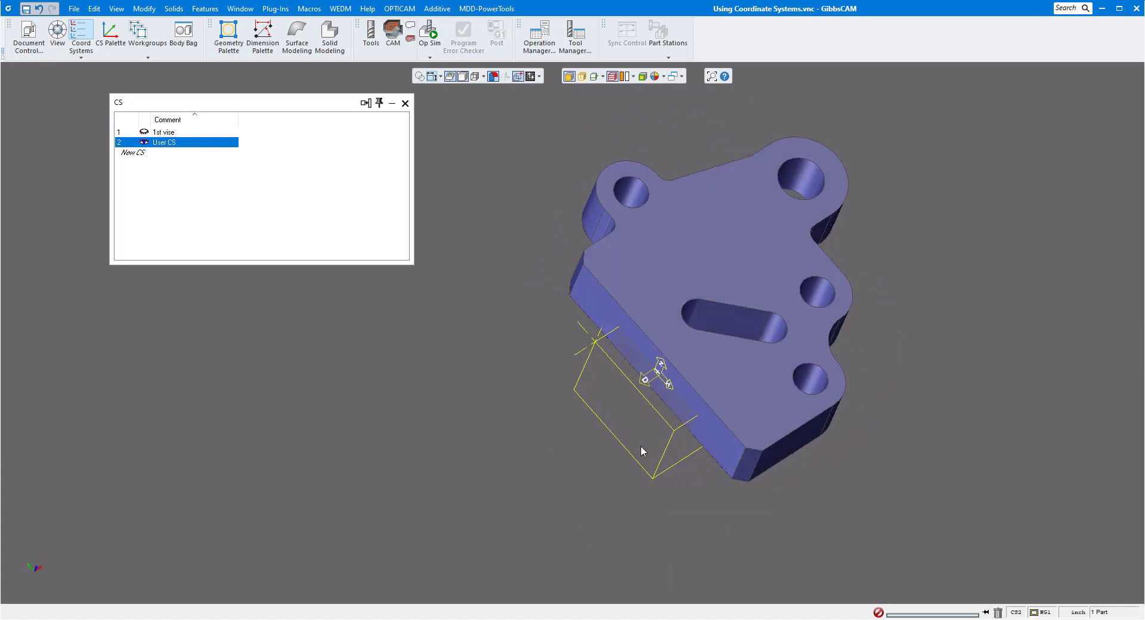
- Activate the 1st vise coordinate system, align the bracket's large flat face to it, and check the squared part from above
left_click(181, 133)
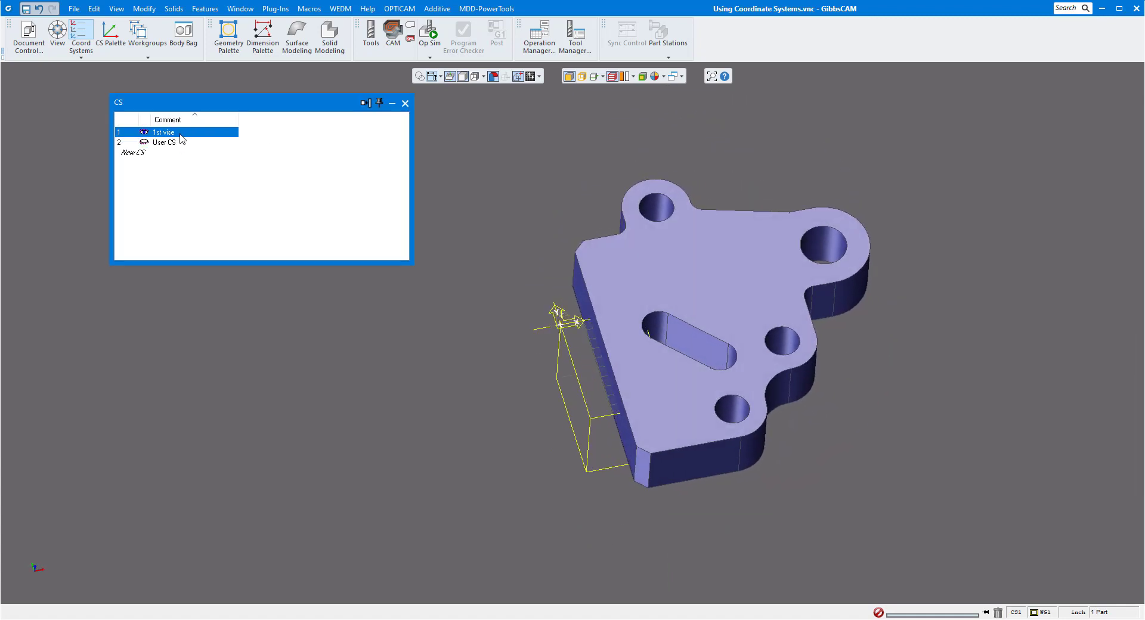
left_click(708, 292)
right_click(708, 292)
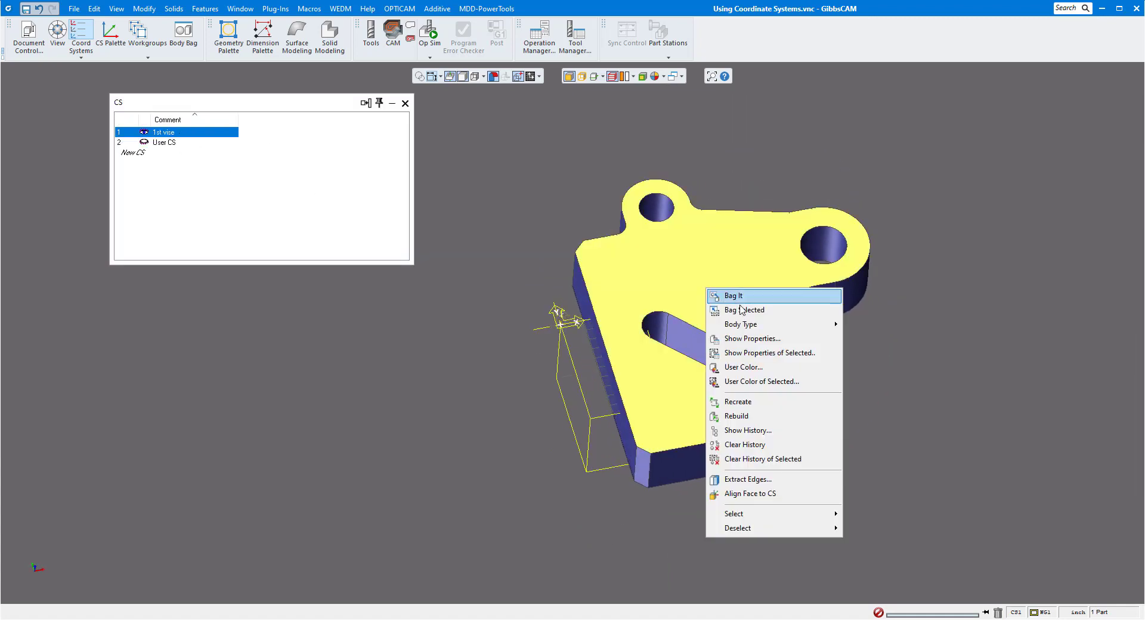
left_click(763, 495)
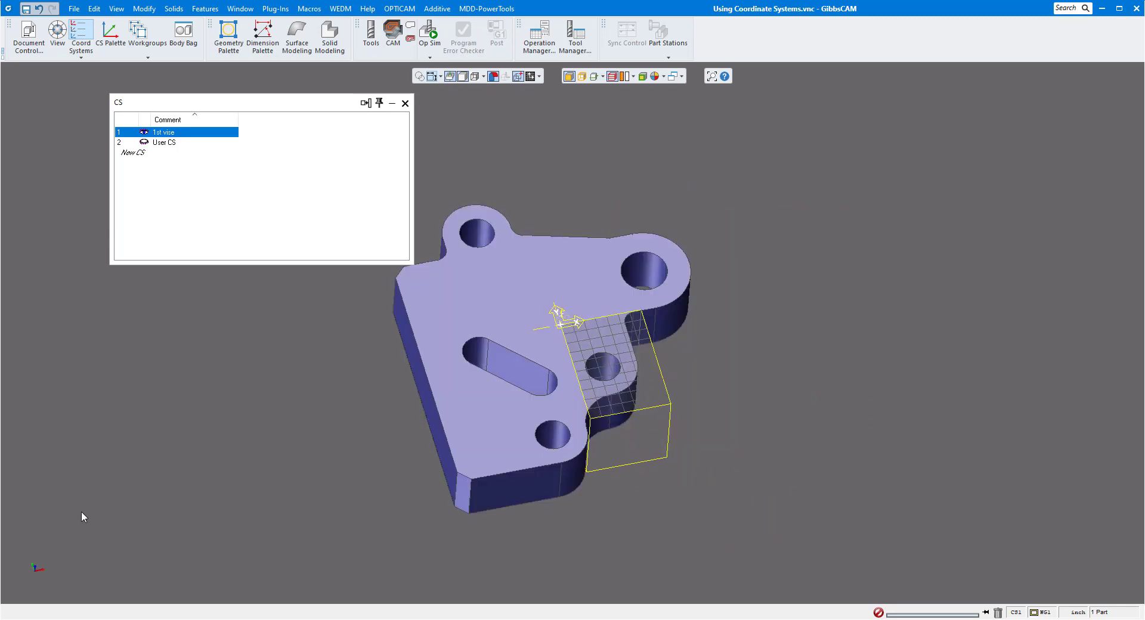
left_click(45, 550)
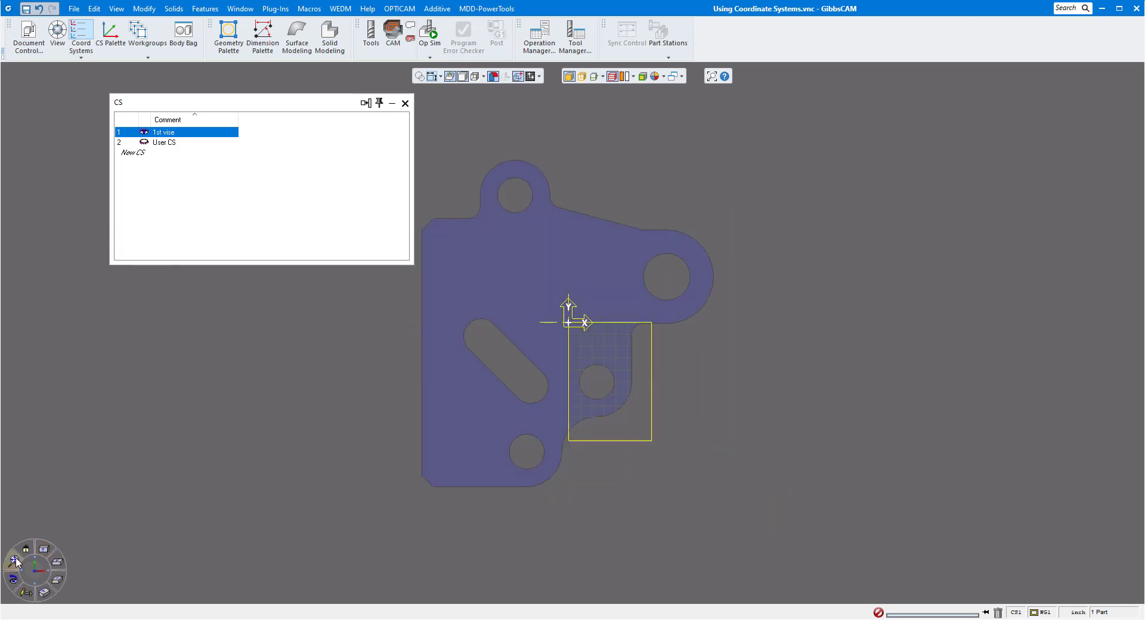
left_click(15, 561)
scroll(536, 401, "down", 6)
middle_click_drag(617, 439, 833, 461)
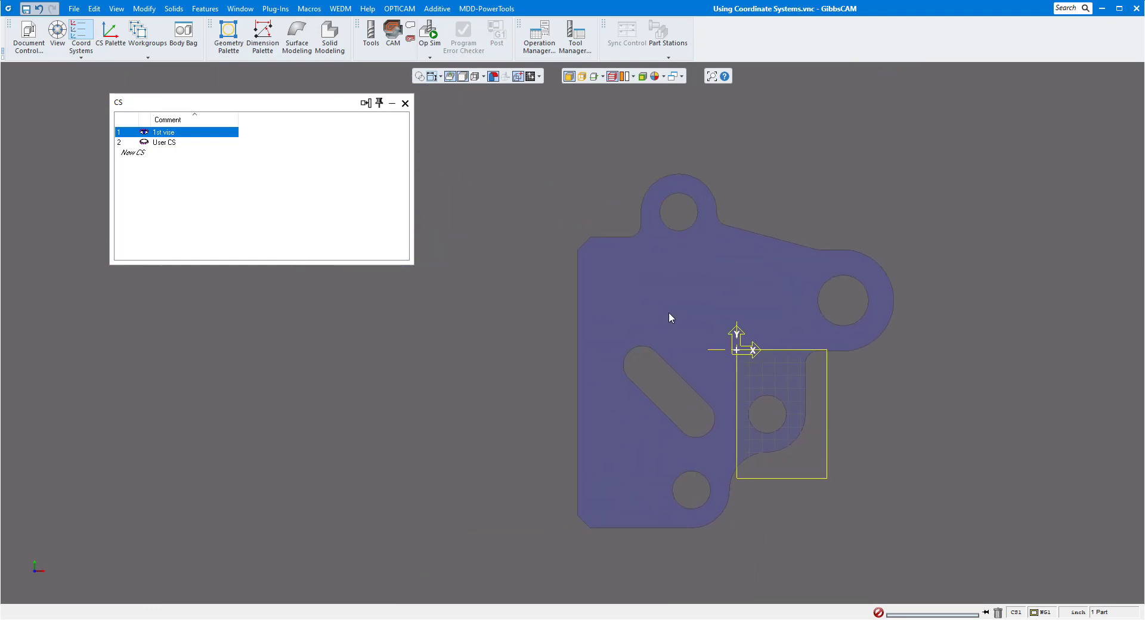
- Flip the bracket over by aligning its upward-facing large face to the 1st vise coordinate system again
left_click(668, 313)
middle_click_drag(669, 313, 670, 382)
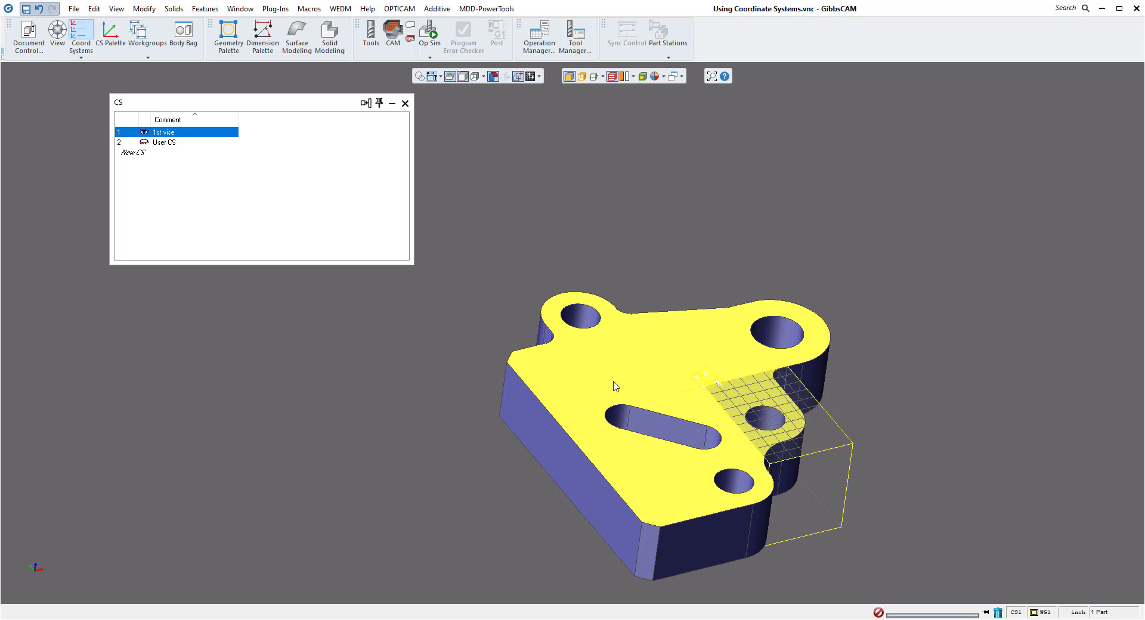
right_click(647, 361)
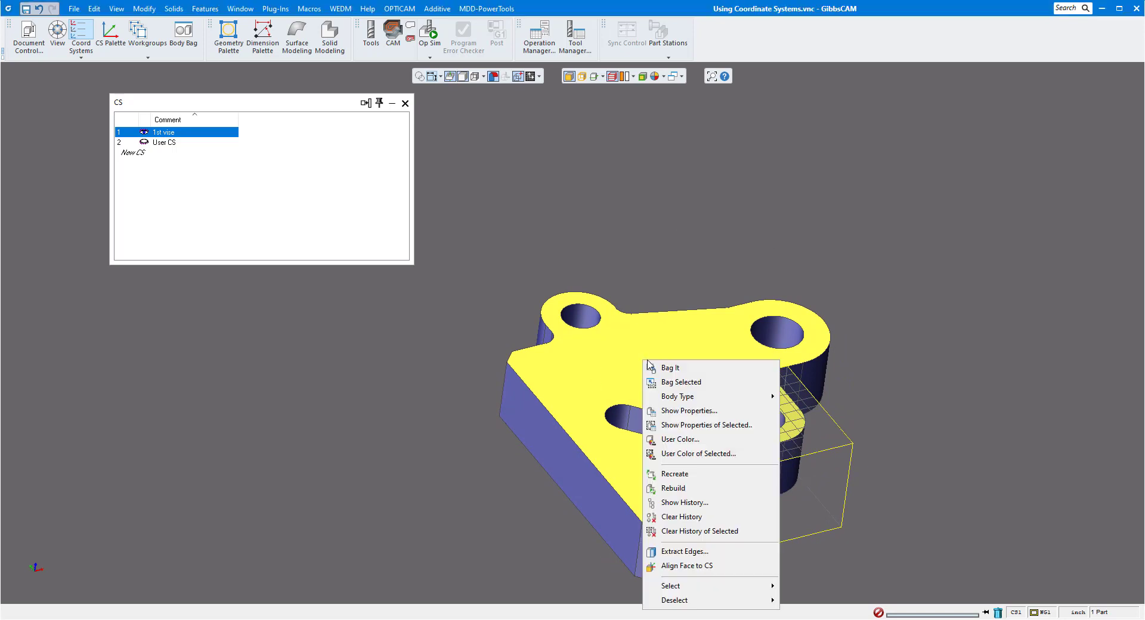
left_click(691, 567)
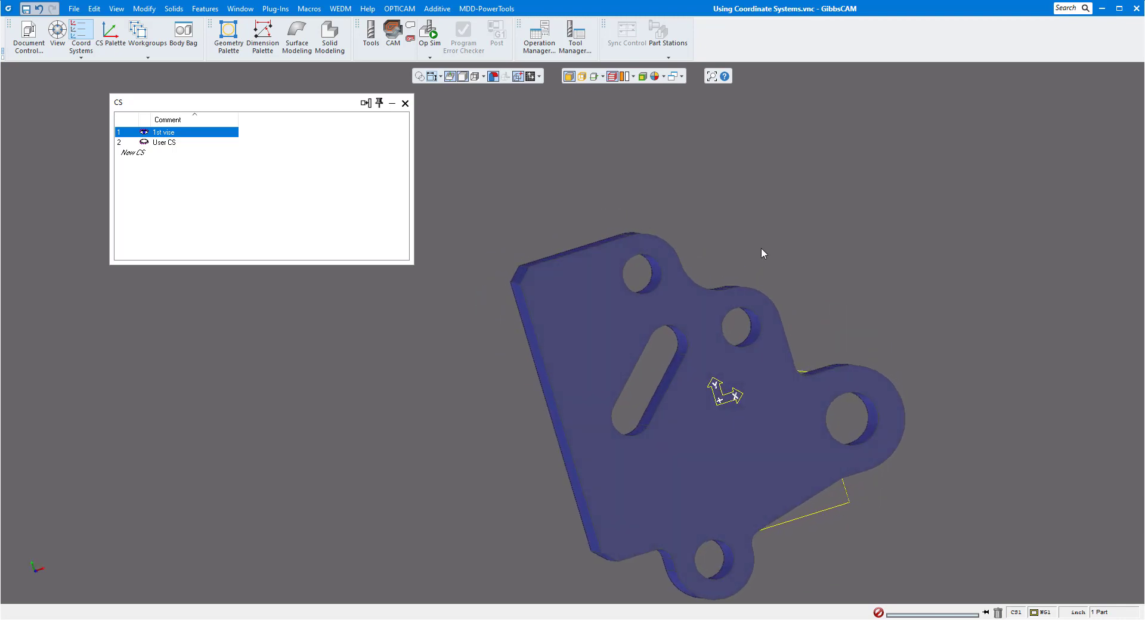
- Align the flipped bracket's new top face to the 1st vise coordinate system and view it from above
right_click(700, 368)
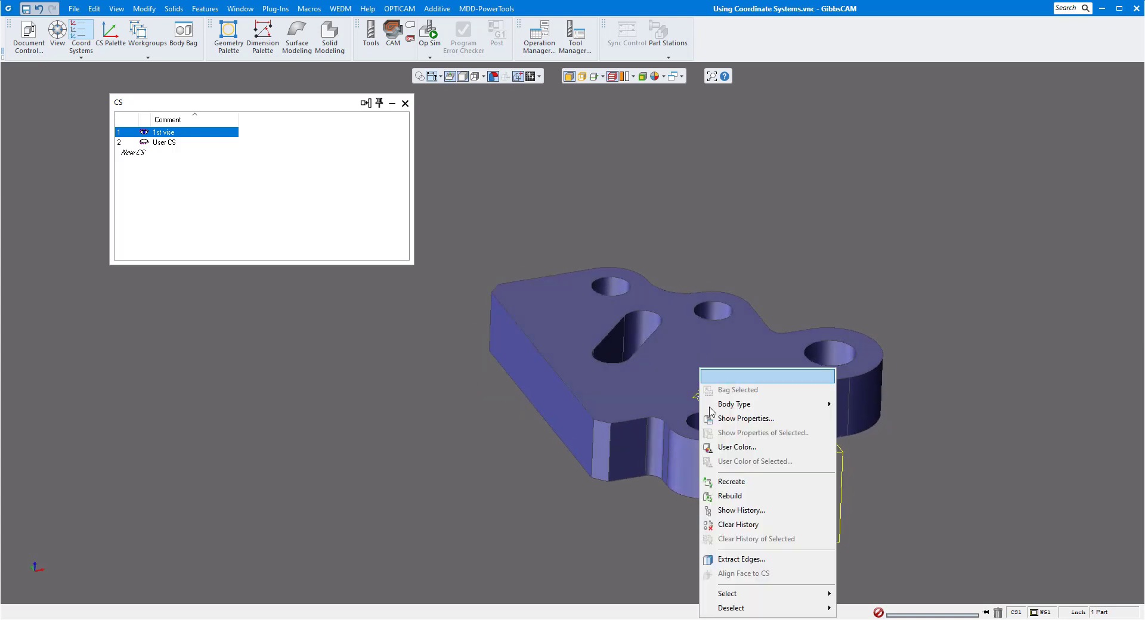
left_click(680, 356)
right_click(680, 359)
left_click(731, 564)
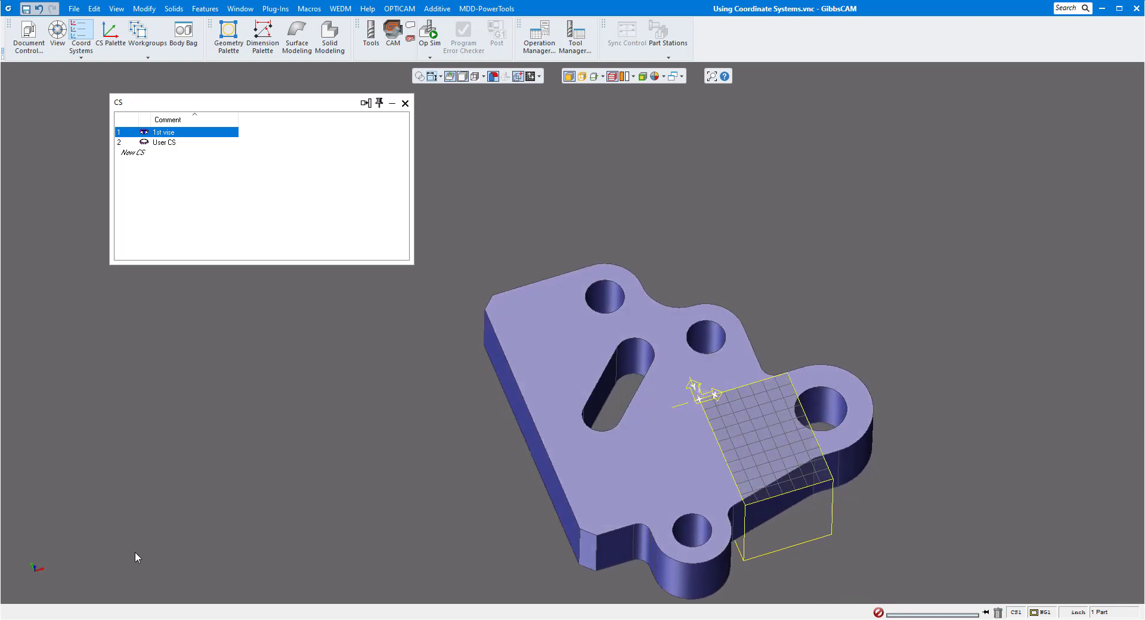
left_click(43, 547)
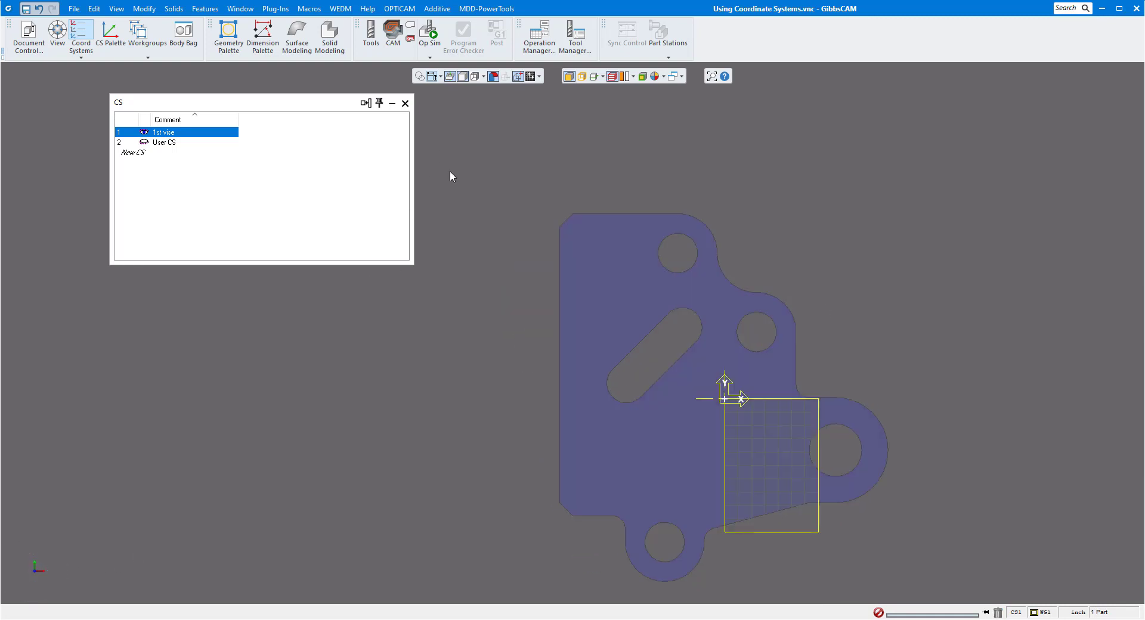
- Review the Working with Solid Models checklist and check the units and clearance value in the document settings
left_click_drag(1144, 248, 237, 143)
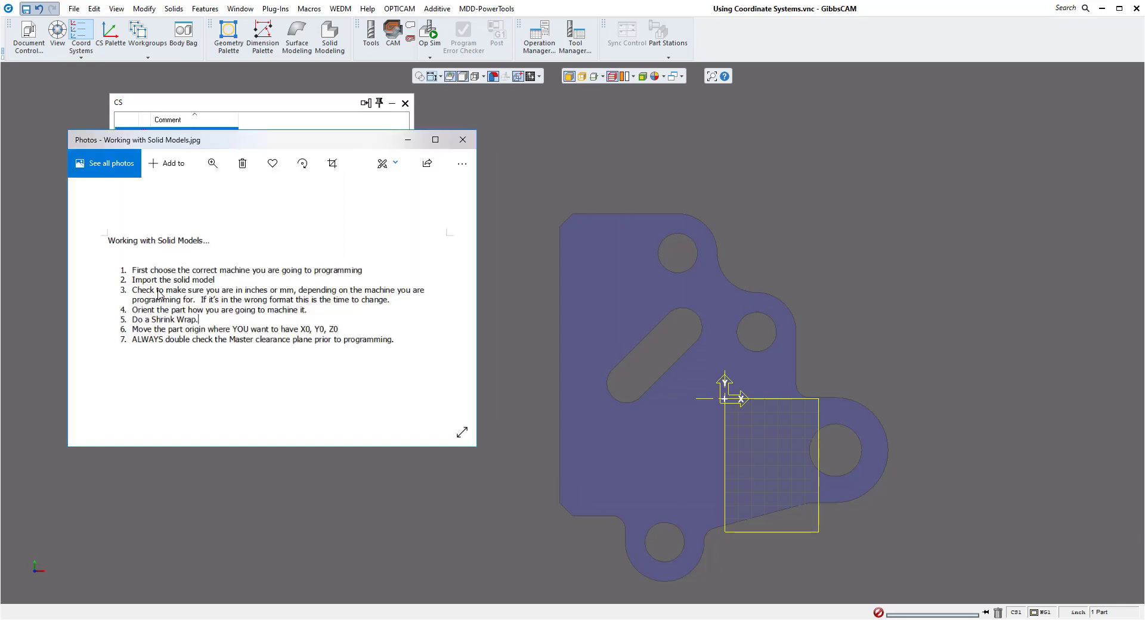
left_click(32, 42)
left_click(989, 351)
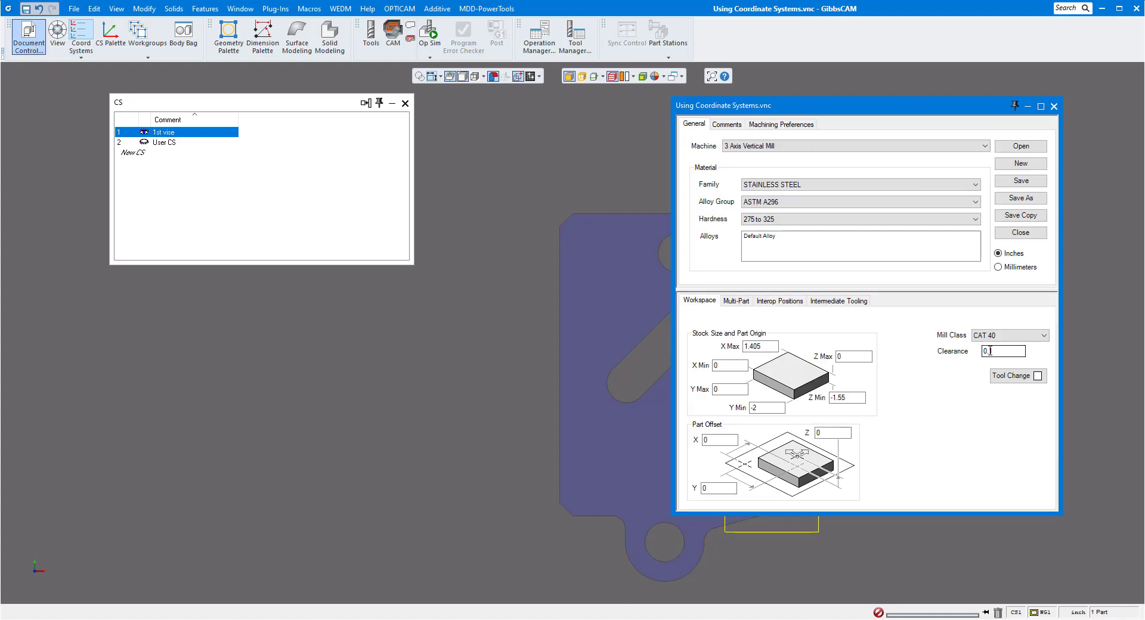
left_click(1054, 106)
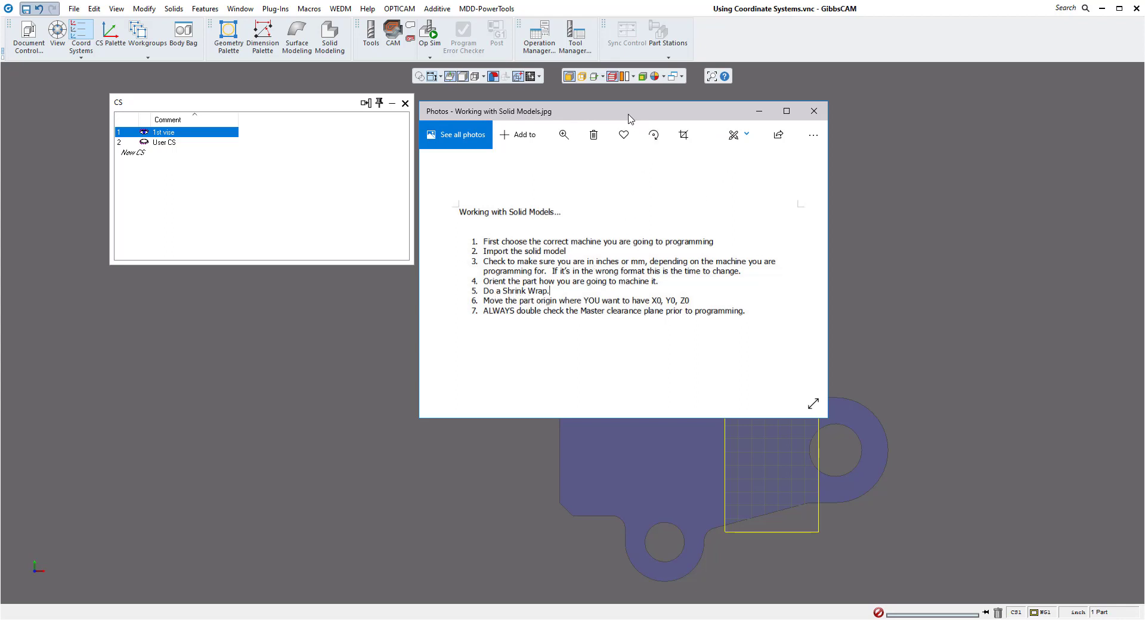
left_click(837, 227)
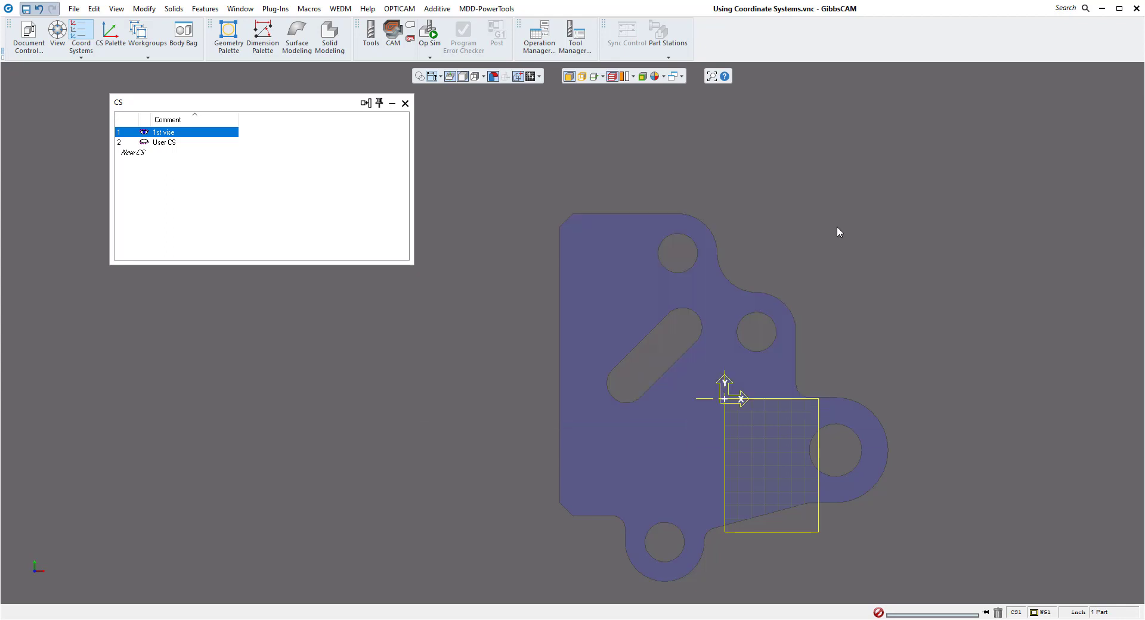
- Shrink wrap the stock around all bodies in the part and inspect its size against the bracket
left_click(144, 9)
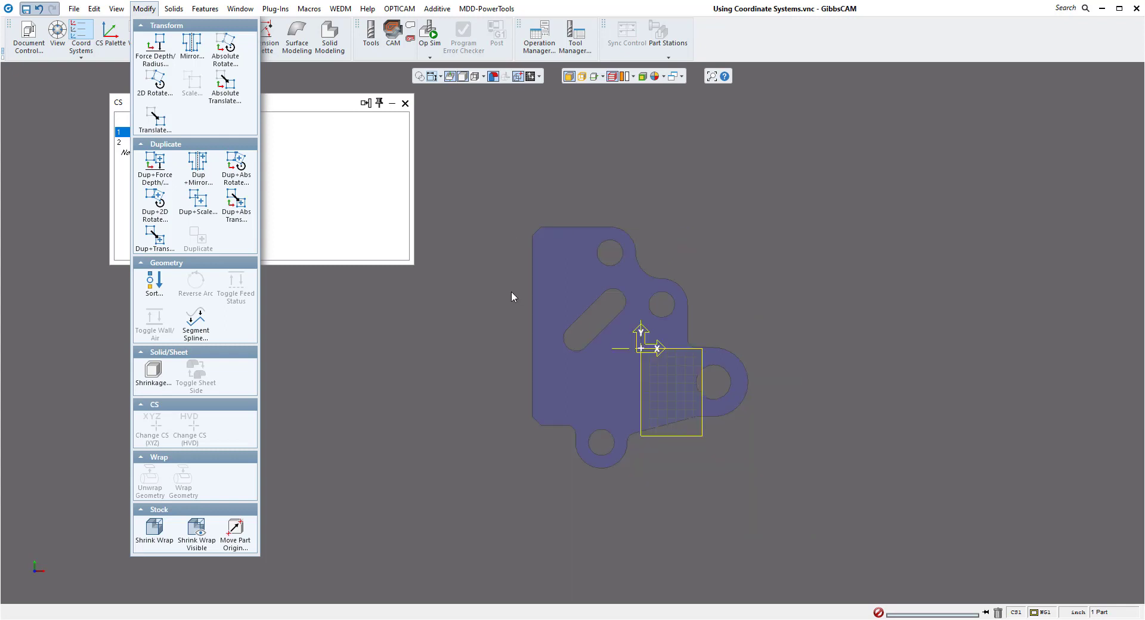
left_click(511, 292)
scroll(511, 292, "down", 6)
scroll(501, 298, "up", 6)
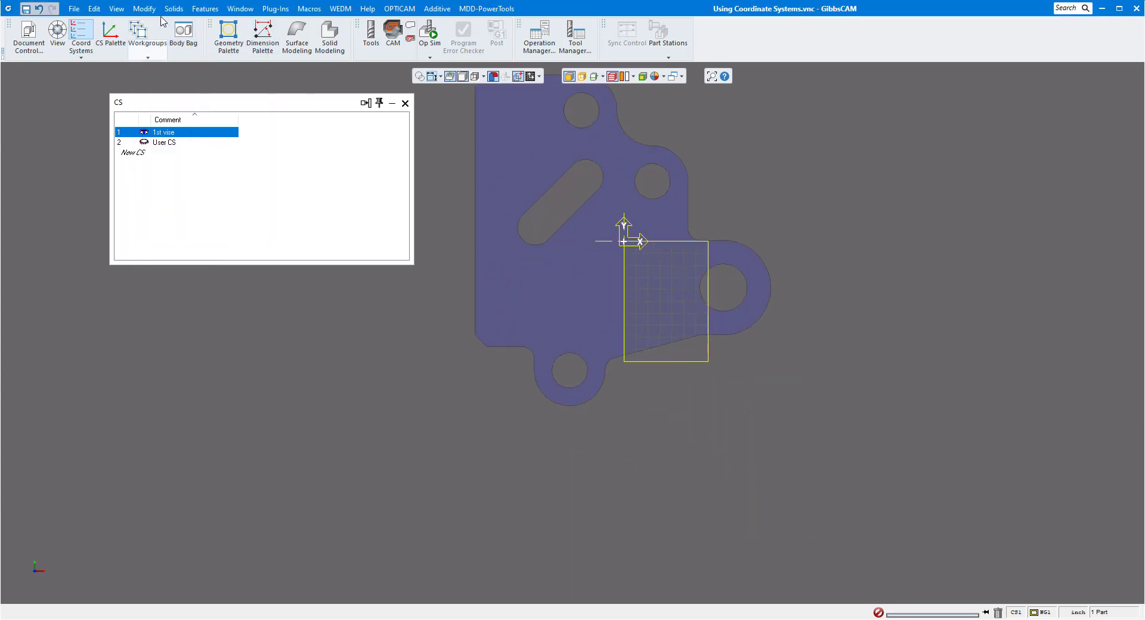
left_click(144, 9)
left_click(171, 532)
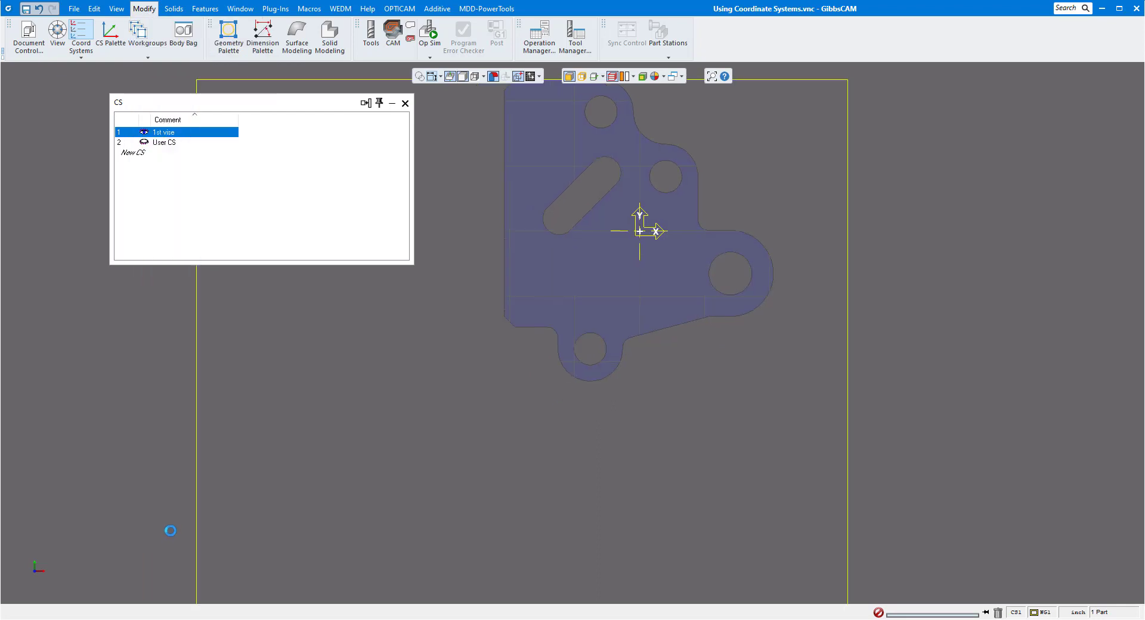
scroll(582, 433, "down", 5)
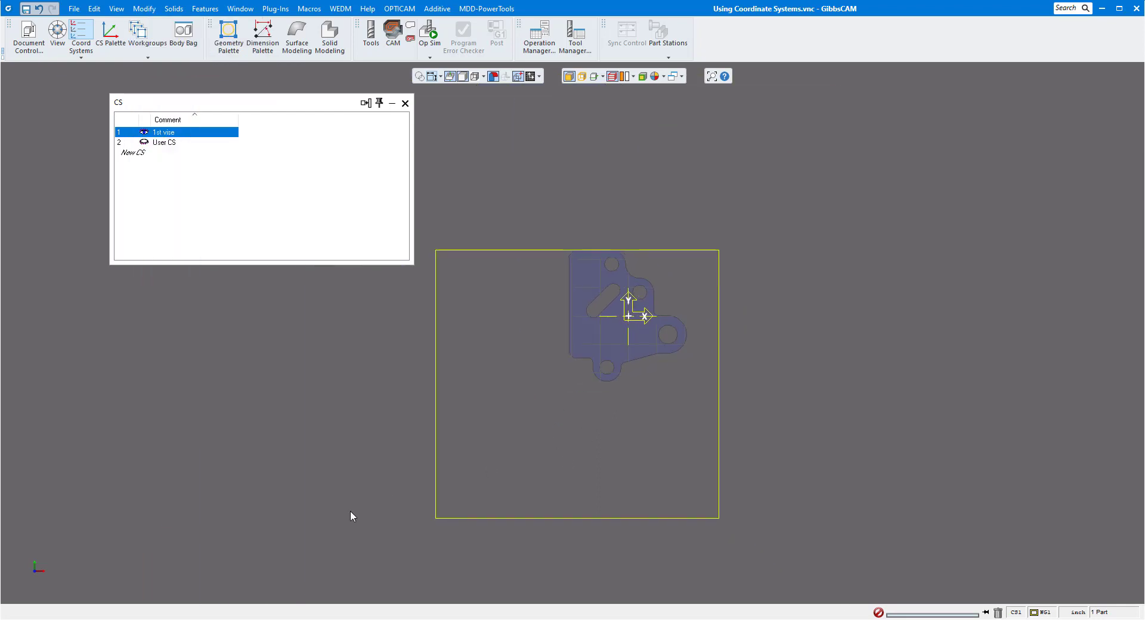
middle_click_drag(576, 210, 811, 363)
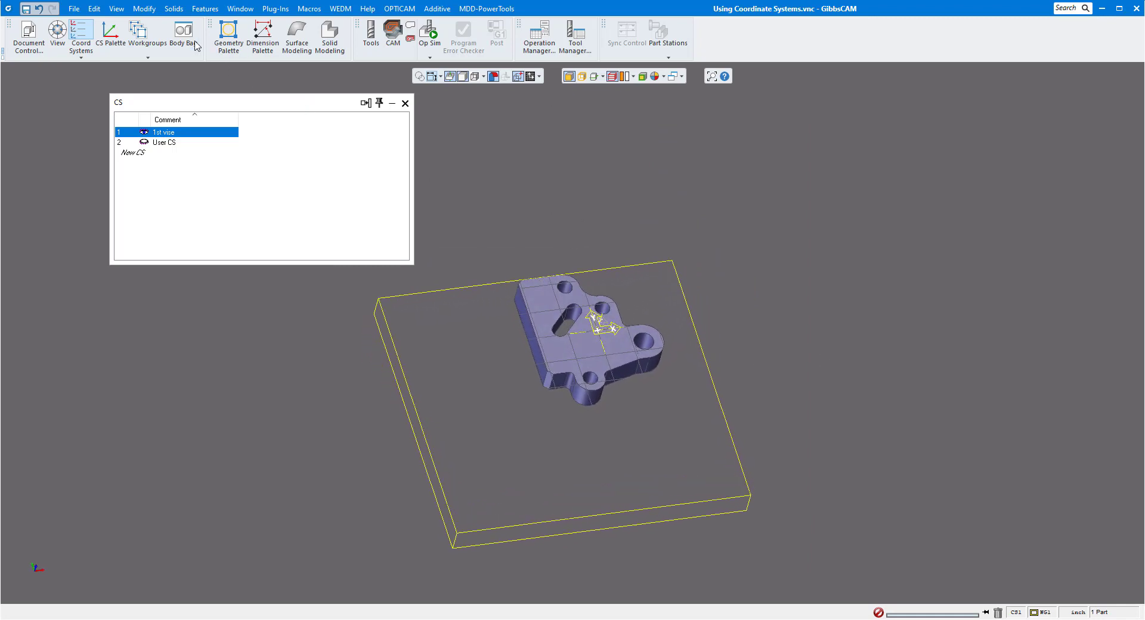
- Shrink wrap the stock around the visible bracket only
left_click(187, 35)
left_click(188, 34)
left_click(144, 8)
left_click(200, 537)
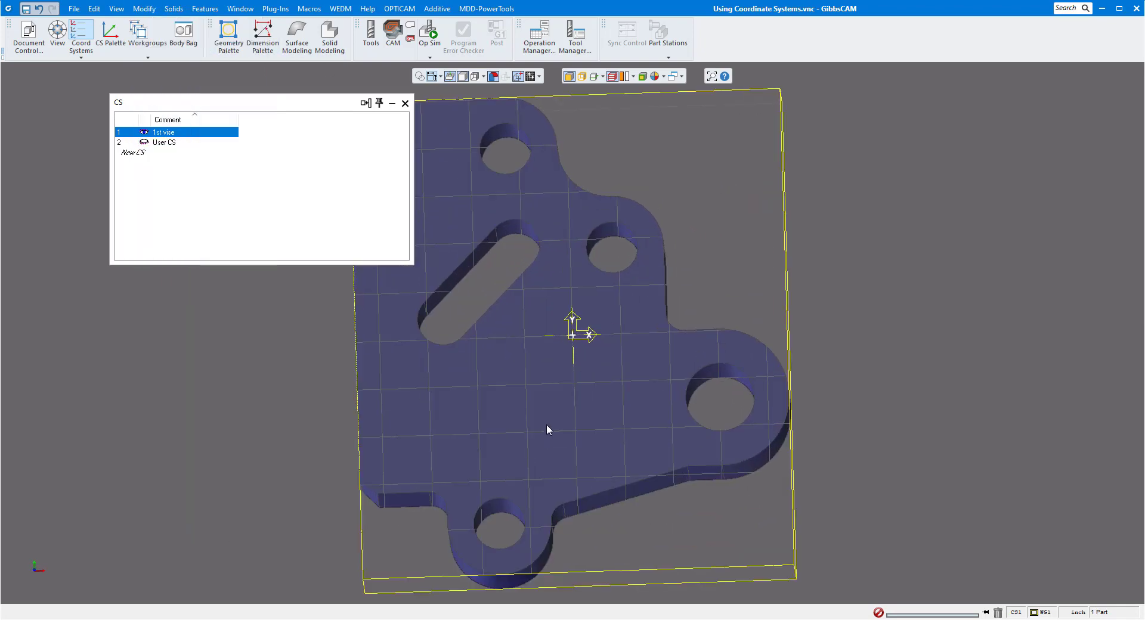
- Examine how the stock fits the bracket from above and at an angle, temporarily showing the geometry points
scroll(546, 424, "down", 2)
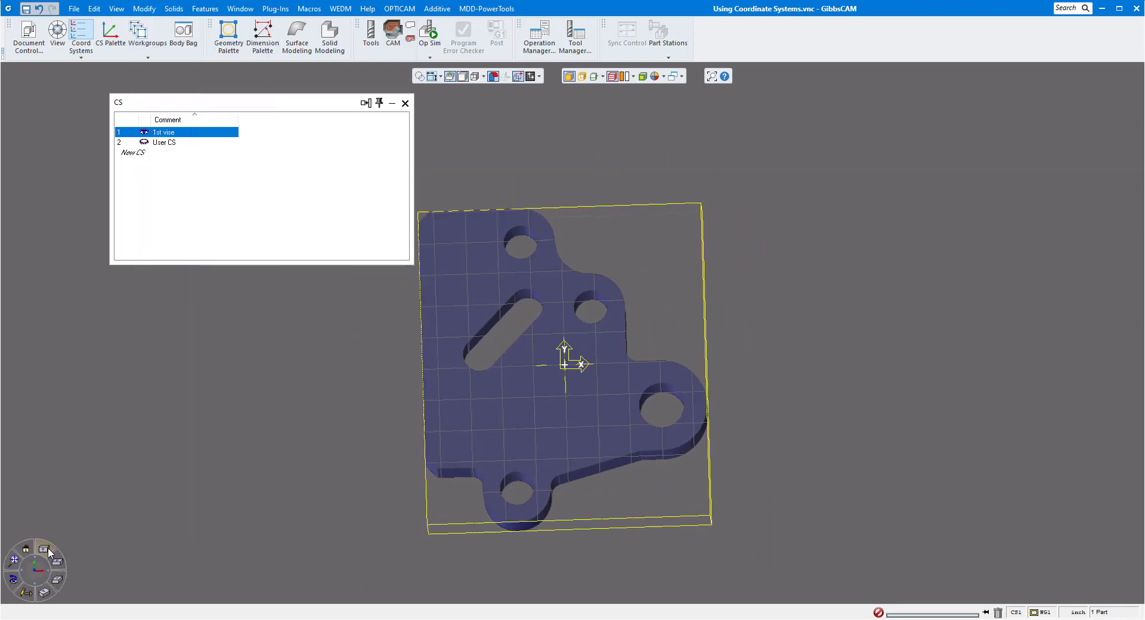
left_click(48, 552)
left_click(15, 561)
scroll(503, 439, "down", 2)
middle_click_drag(578, 464, 784, 450)
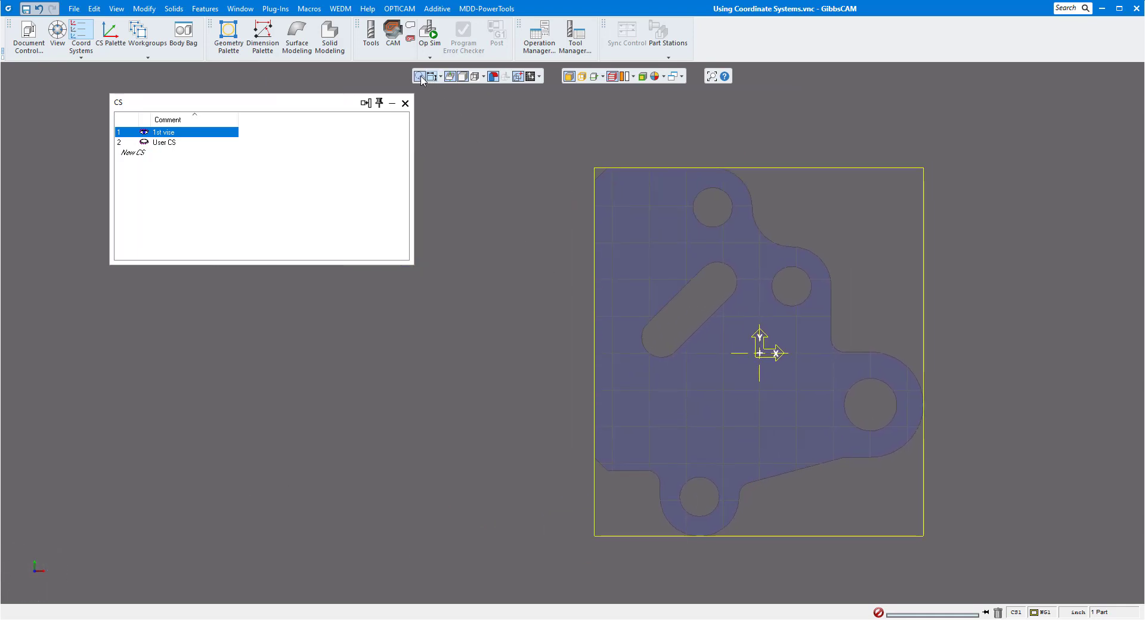
scroll(548, 291, "down", 2)
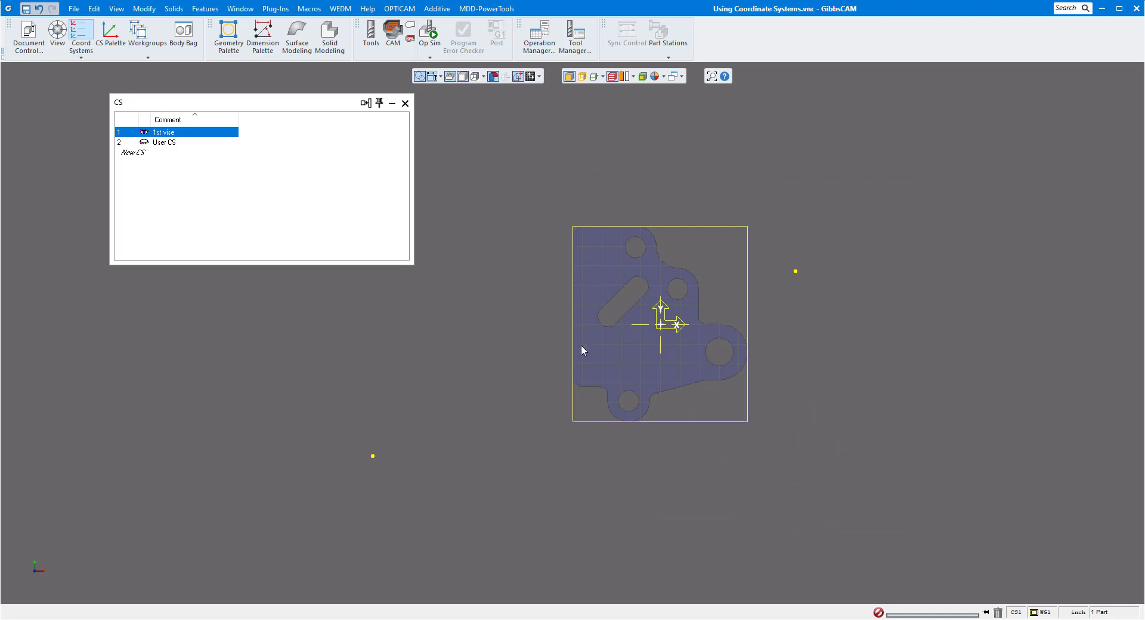
scroll(704, 247, "up", 4)
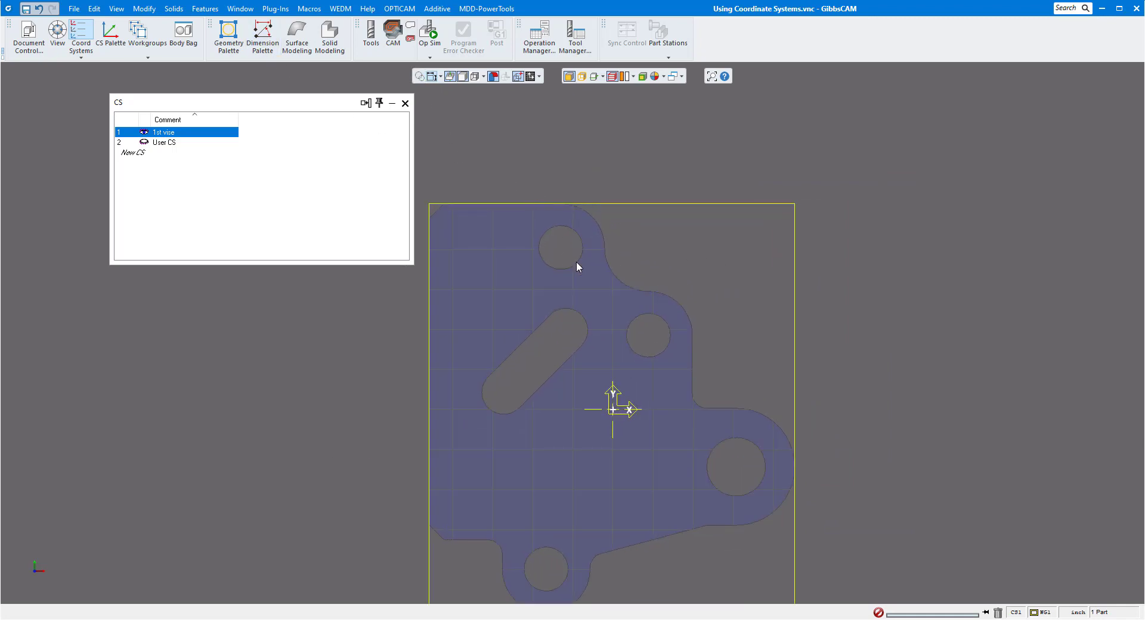
scroll(603, 270, "down", 3)
middle_click_drag(629, 395, 653, 410)
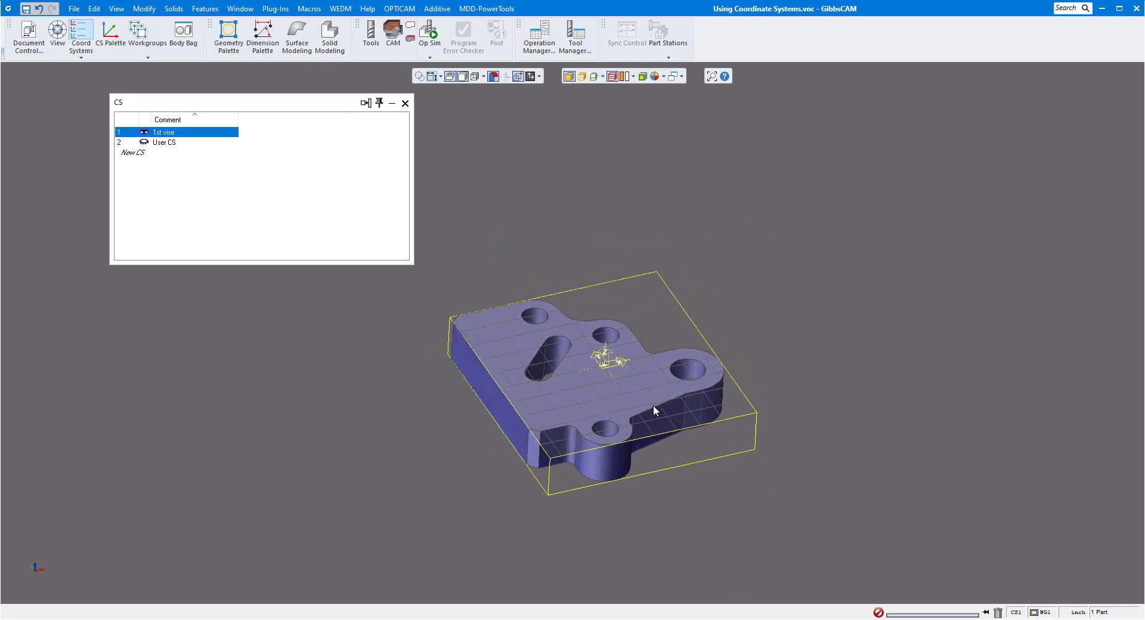
scroll(653, 406, "up", 2)
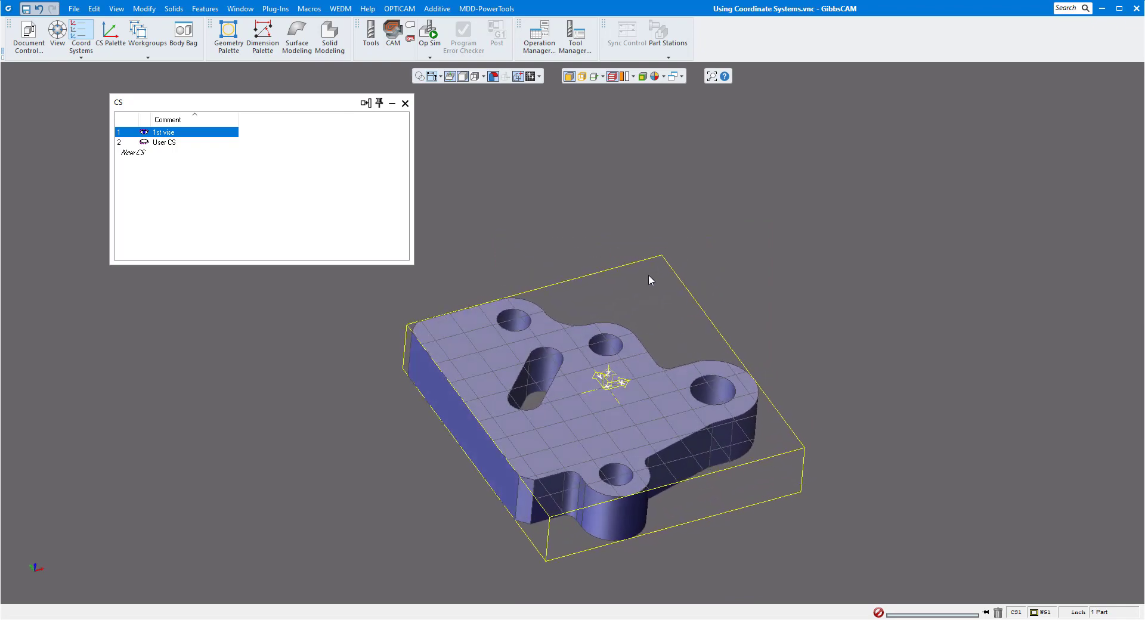
- Enlarge the stock in the document settings to X 2.5 and -2.5 and Y 3 and -3 inches
left_click(32, 40)
left_click(768, 346)
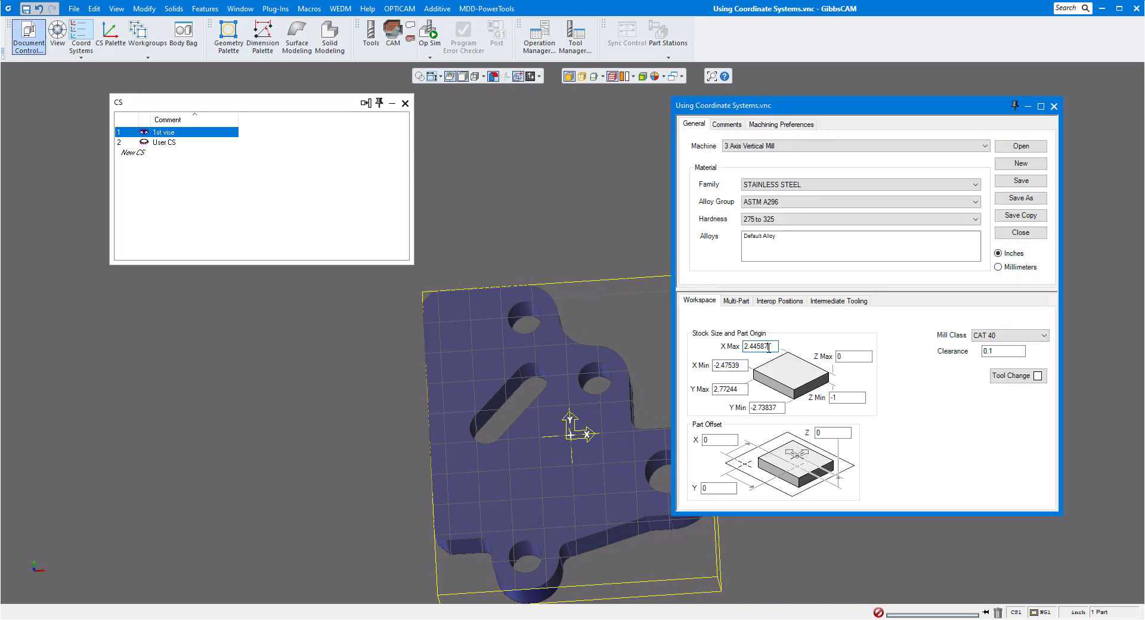
double_click(768, 347)
type("2.5")
key("Tab")
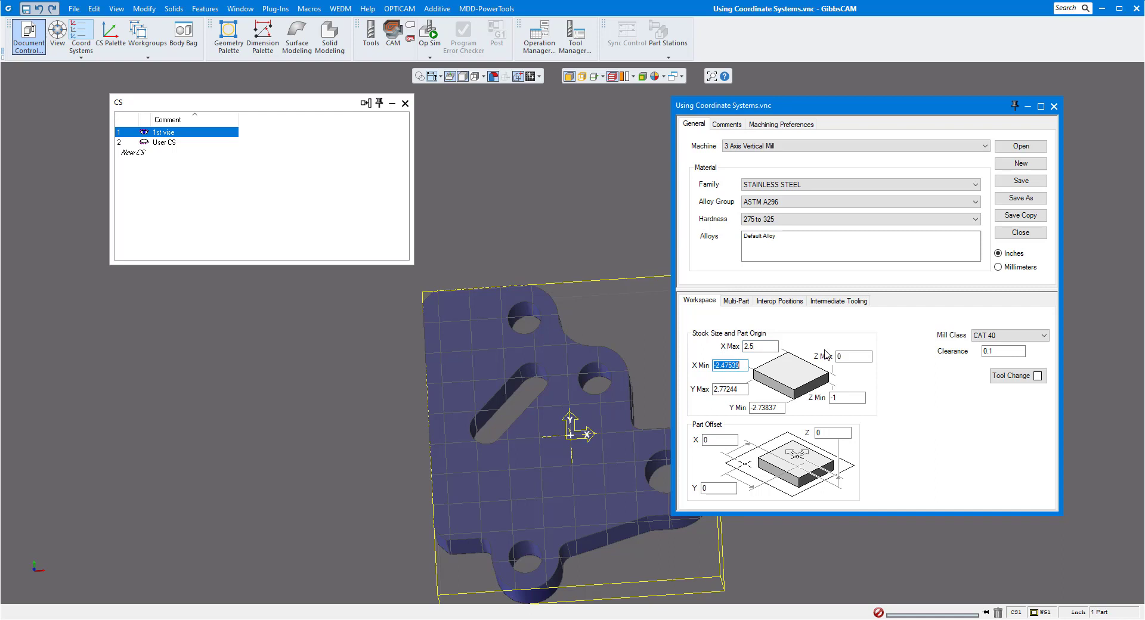
type("-2.5")
key("Tab")
type("3")
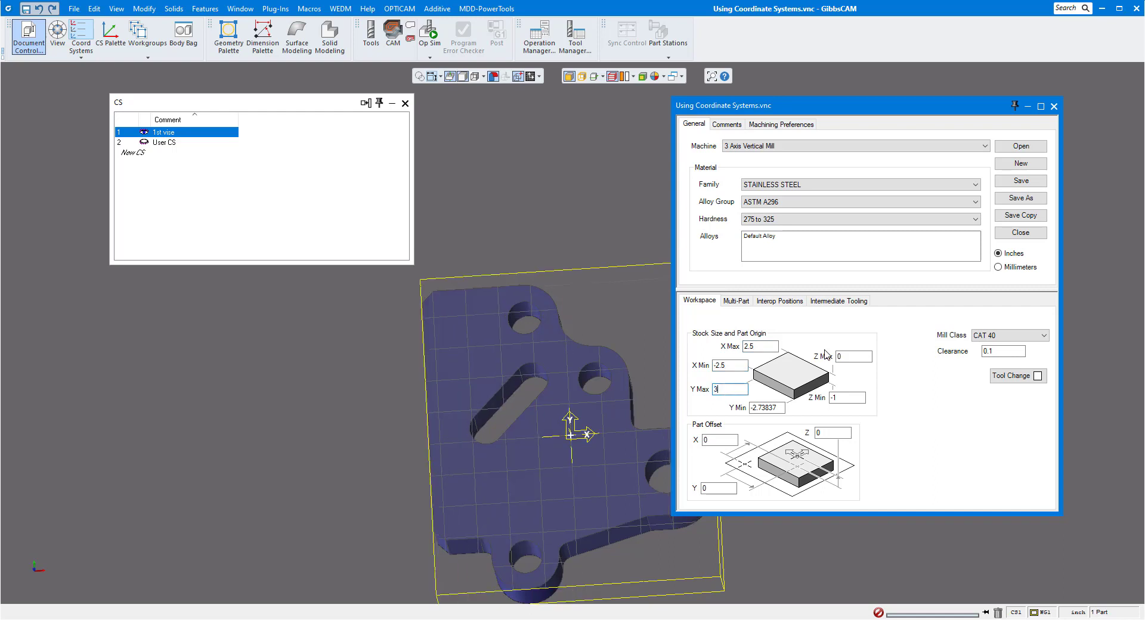
key("Tab")
type("-3")
key("Tab")
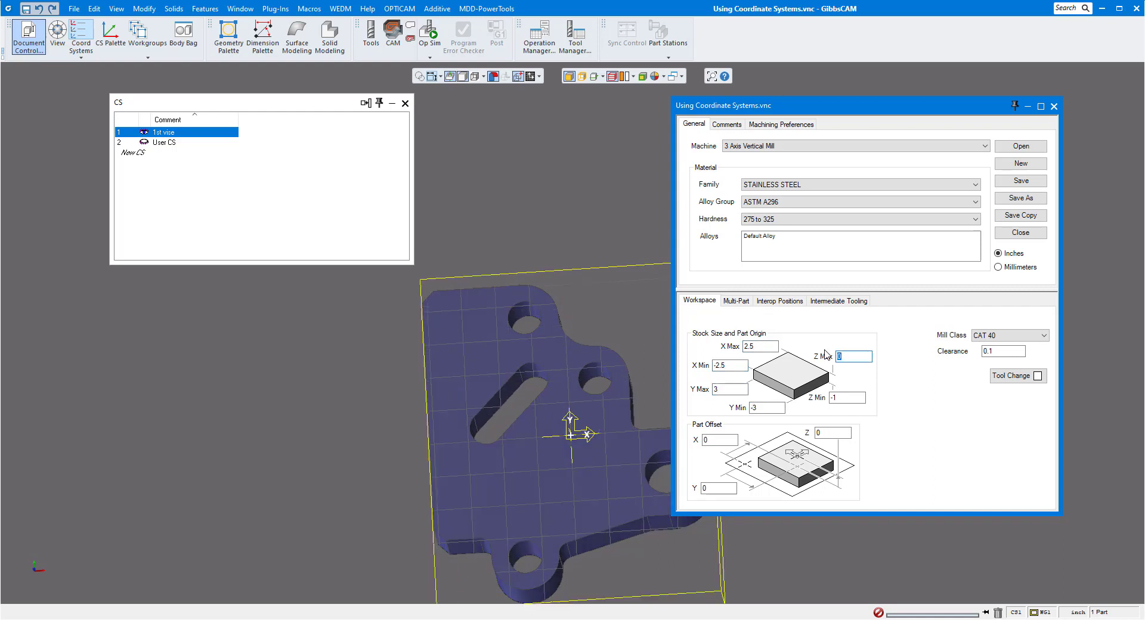
left_click(1053, 106)
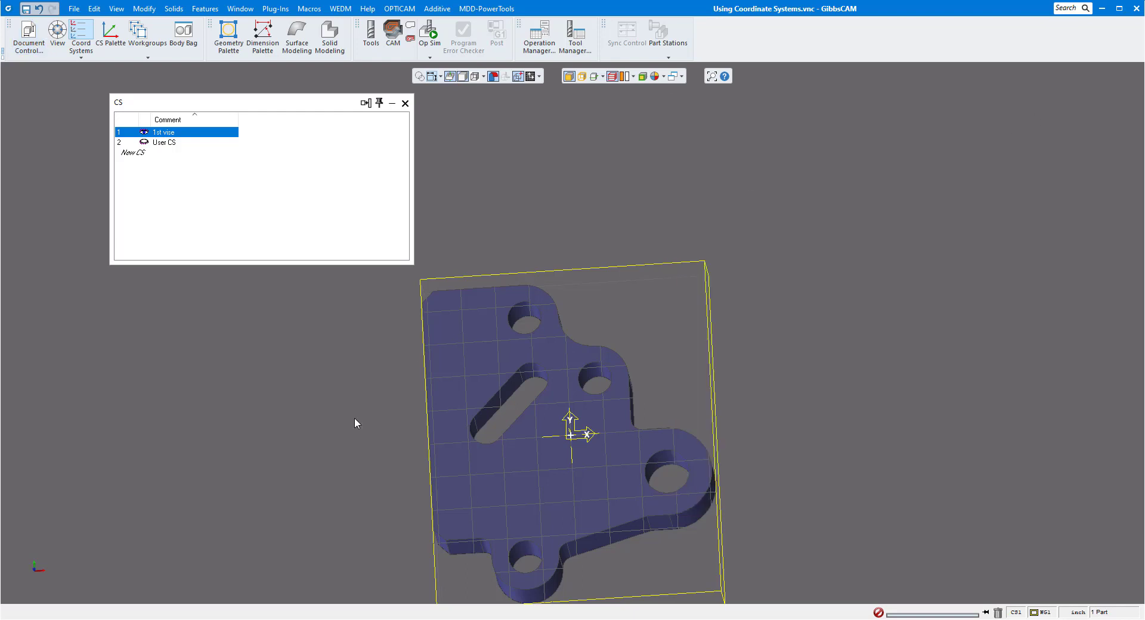
- Examine the margin between the bracket's chamfered corner and the enlarged stock from above
left_click(45, 547)
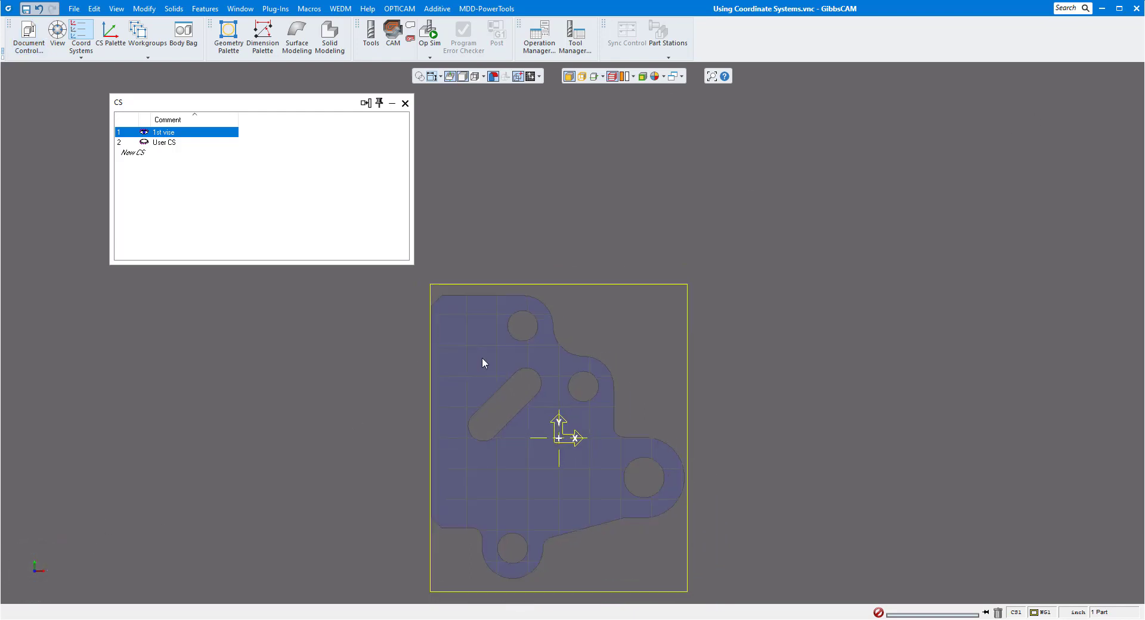
scroll(482, 357, "down", 1)
middle_click_drag(481, 357, 592, 320)
scroll(558, 271, "up", 10)
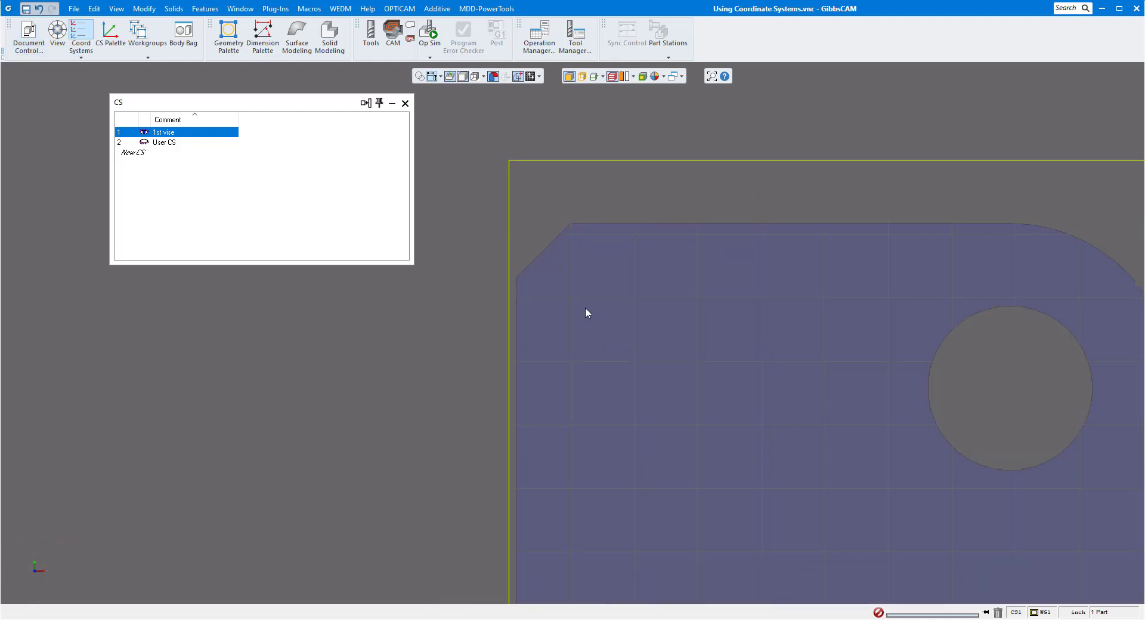
scroll(541, 334, "down", 6)
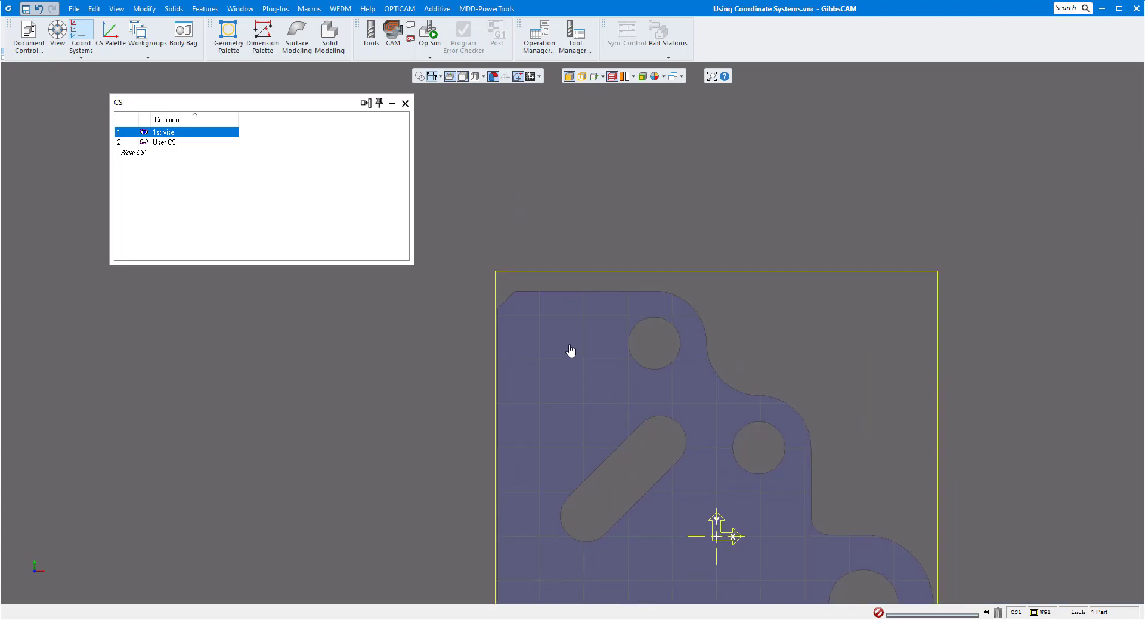
middle_click_drag(570, 350, 591, 271)
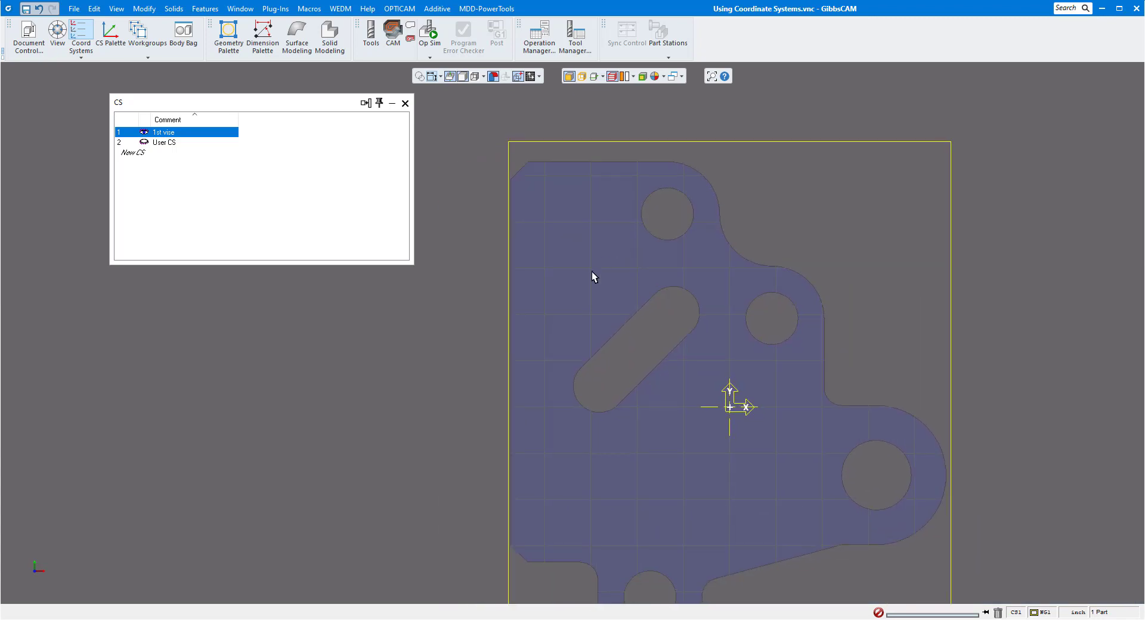
- Move the part origin by X 2.5 and Y 3 to the stock's maximum X and Y corner, keeping the document settings in view
left_click(29, 37)
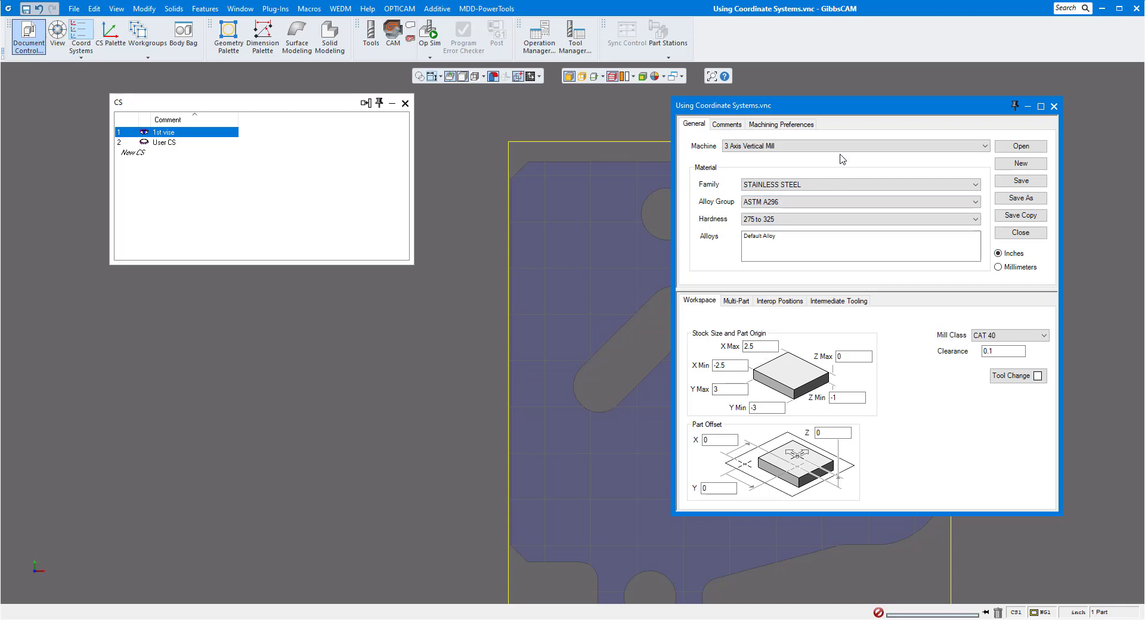
left_click_drag(840, 111, 519, 256)
scroll(721, 234, "down", 3)
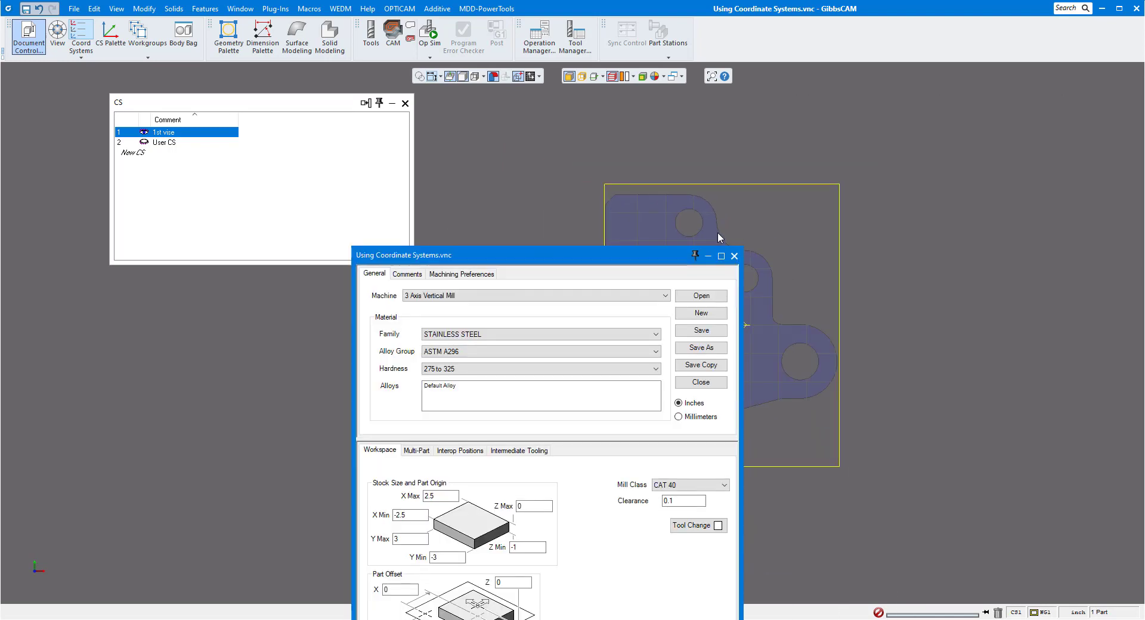
left_click(144, 8)
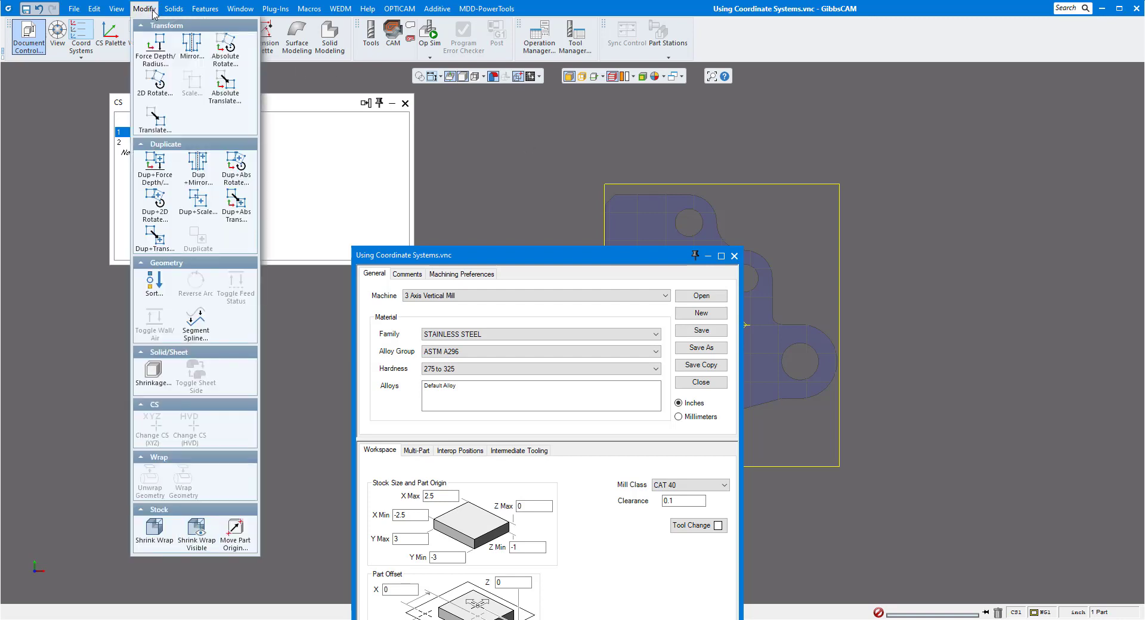
left_click(235, 534)
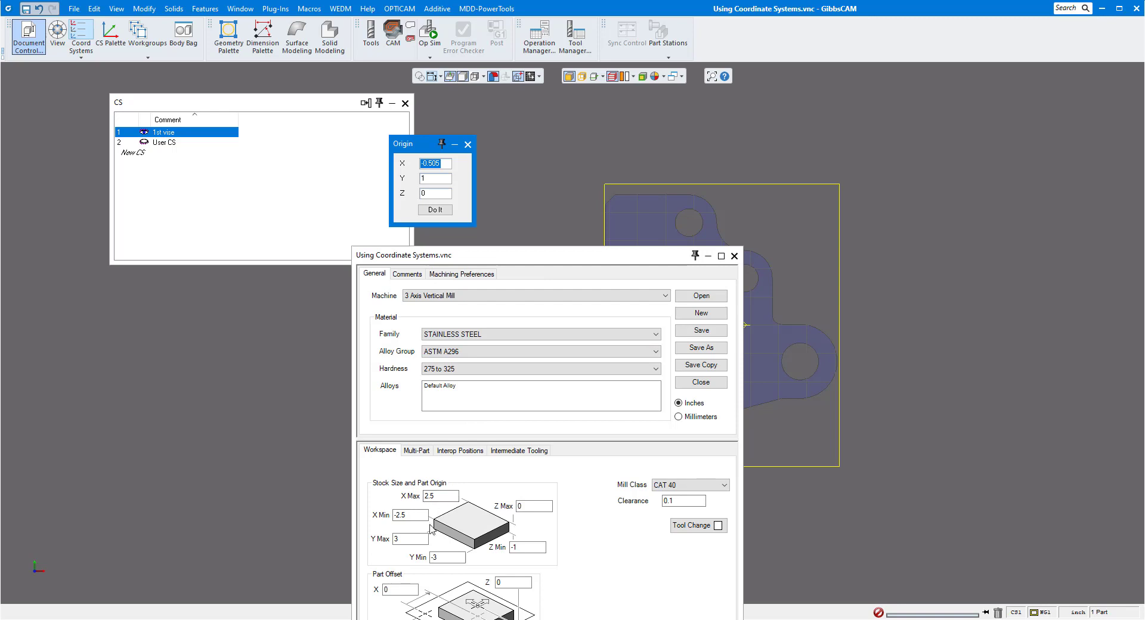
left_click_drag(442, 164, 424, 165)
type("2.5")
key("Return")
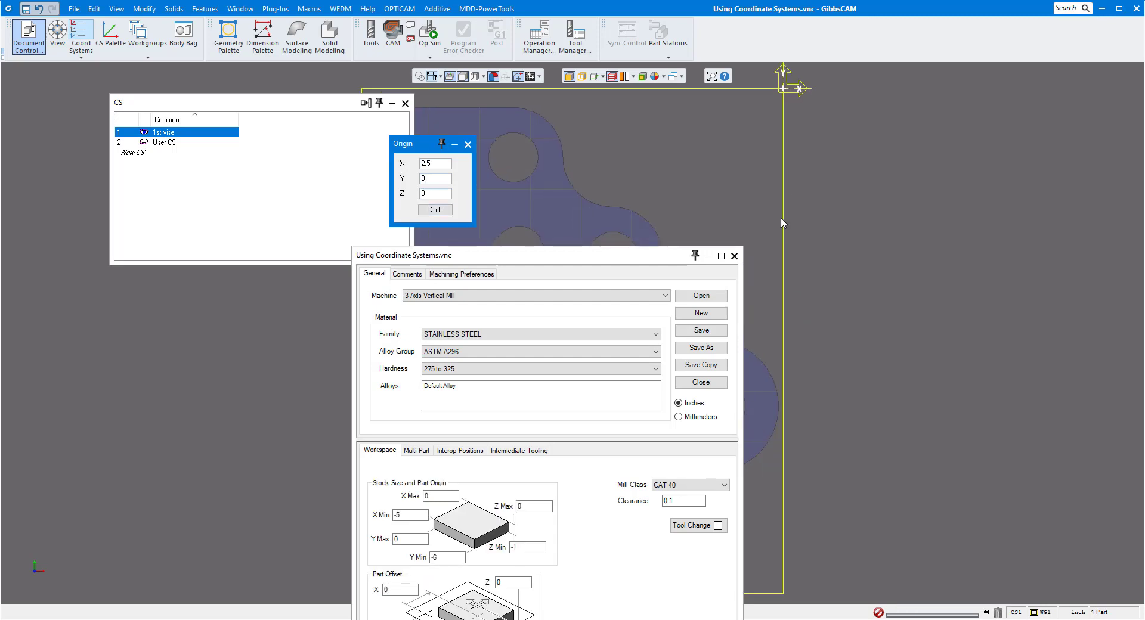
scroll(785, 271, "down", 3)
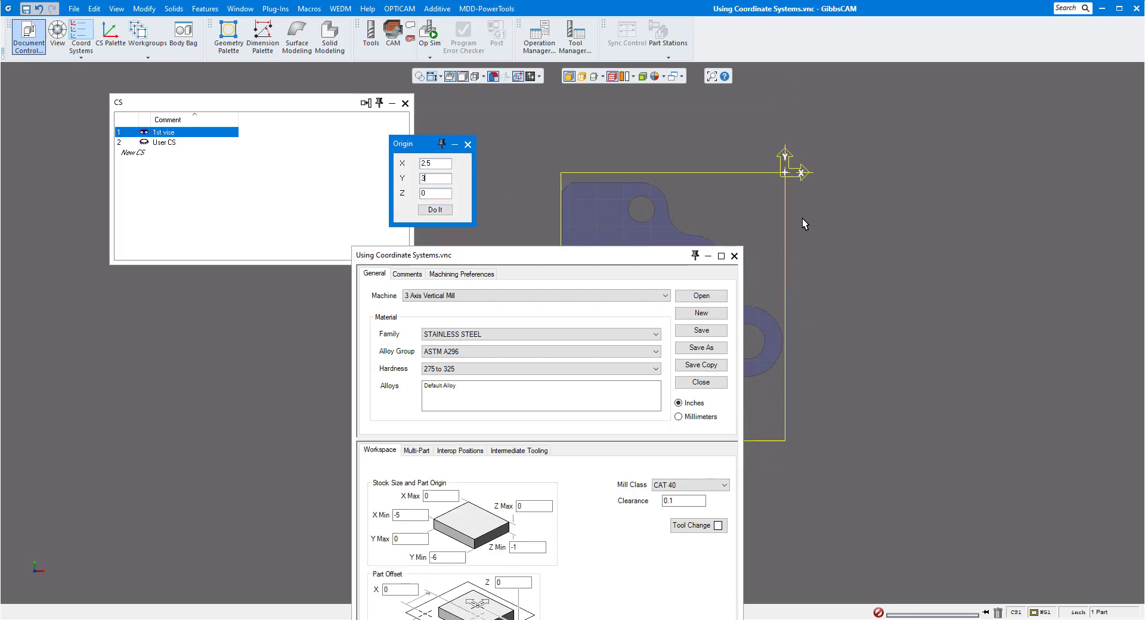
middle_click_drag(803, 219, 983, 203)
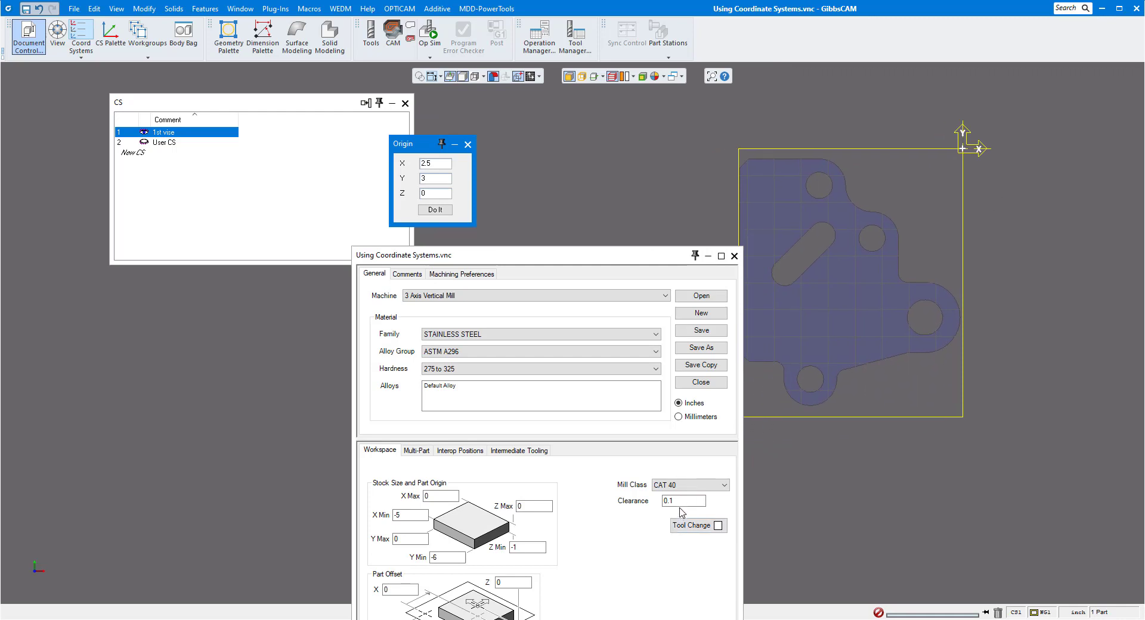
- View the whole bracket and stock isometrically, and close the document settings, origin and coordinate system windows
left_click(734, 255)
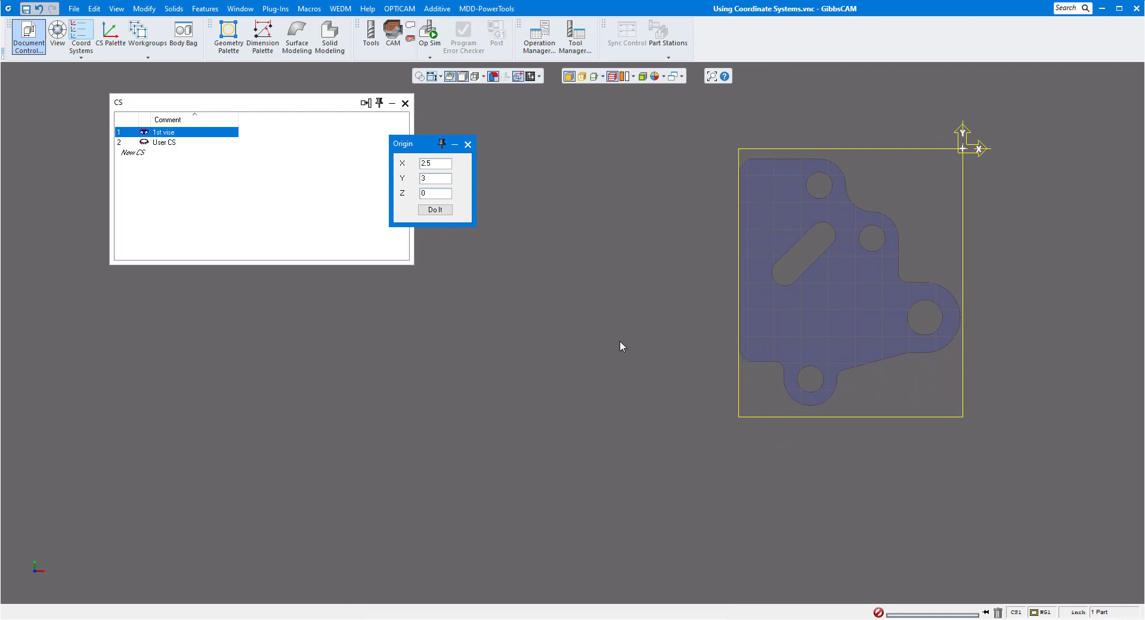
left_click(44, 592)
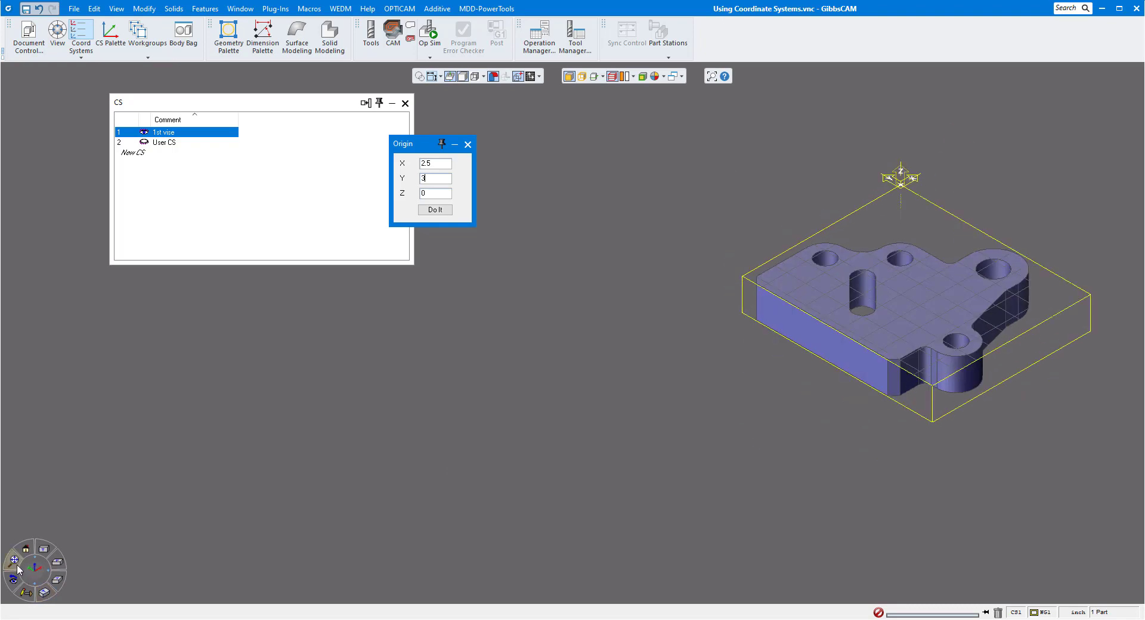
left_click(14, 560)
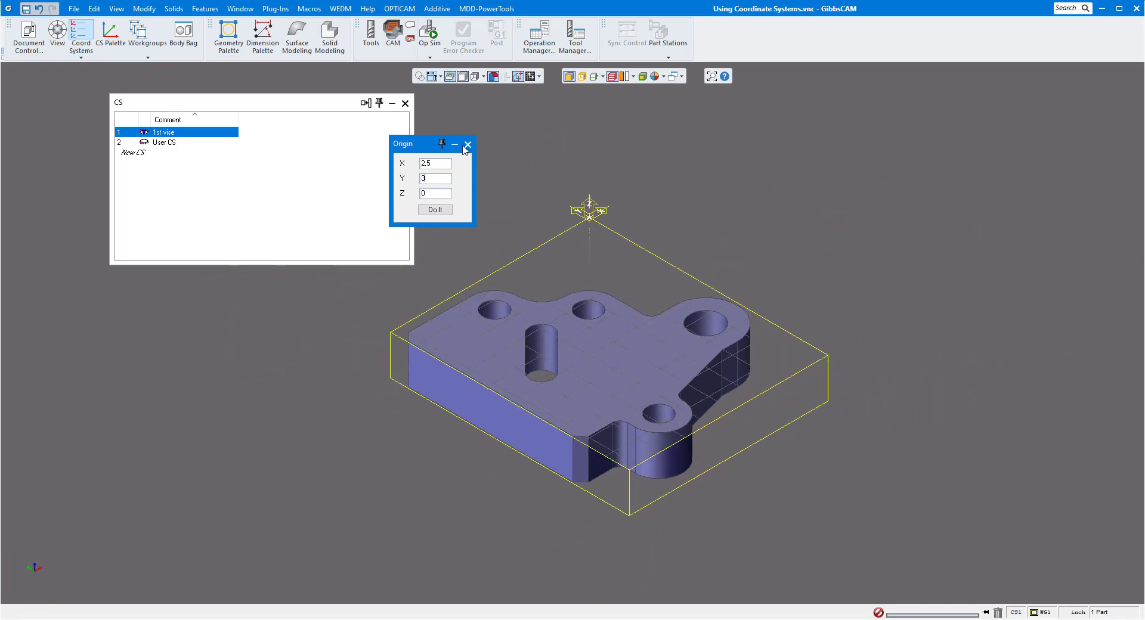
left_click(467, 144)
left_click_drag(412, 173, 241, 173)
left_click(235, 104)
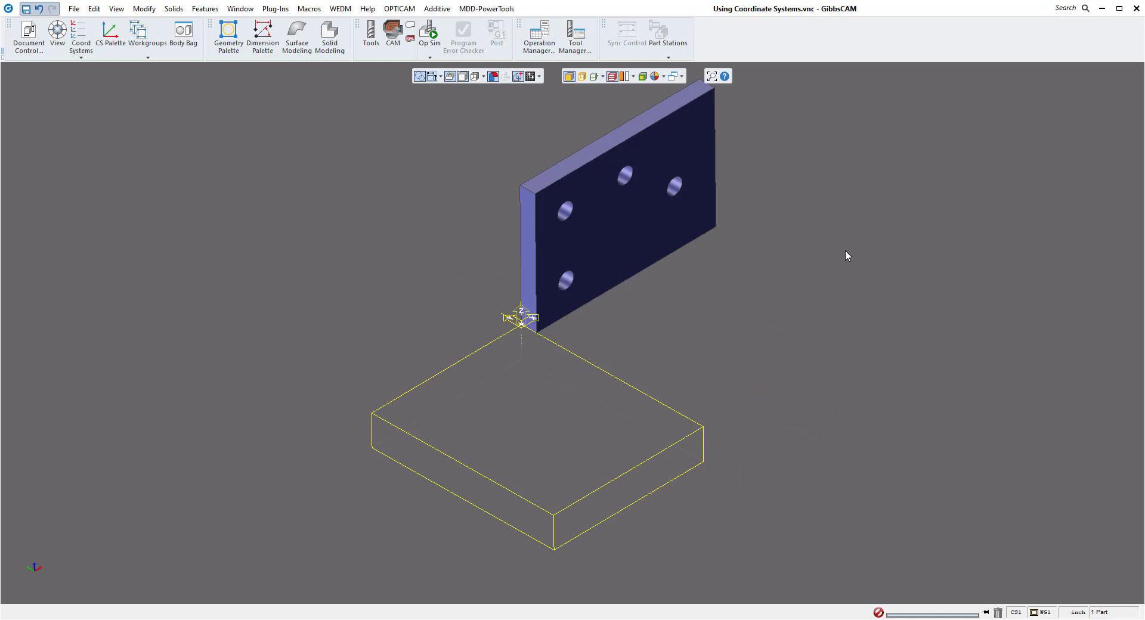
- Inspect the upright plate with four holes and its position relative to the stock from above
scroll(846, 255, "down", 2)
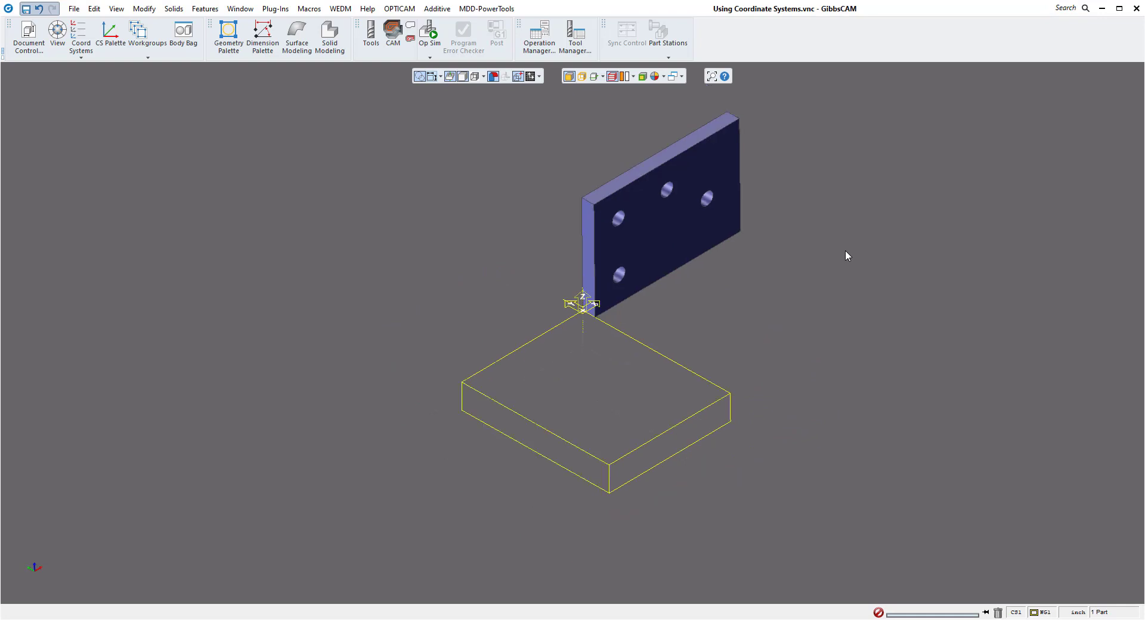
left_click(44, 548)
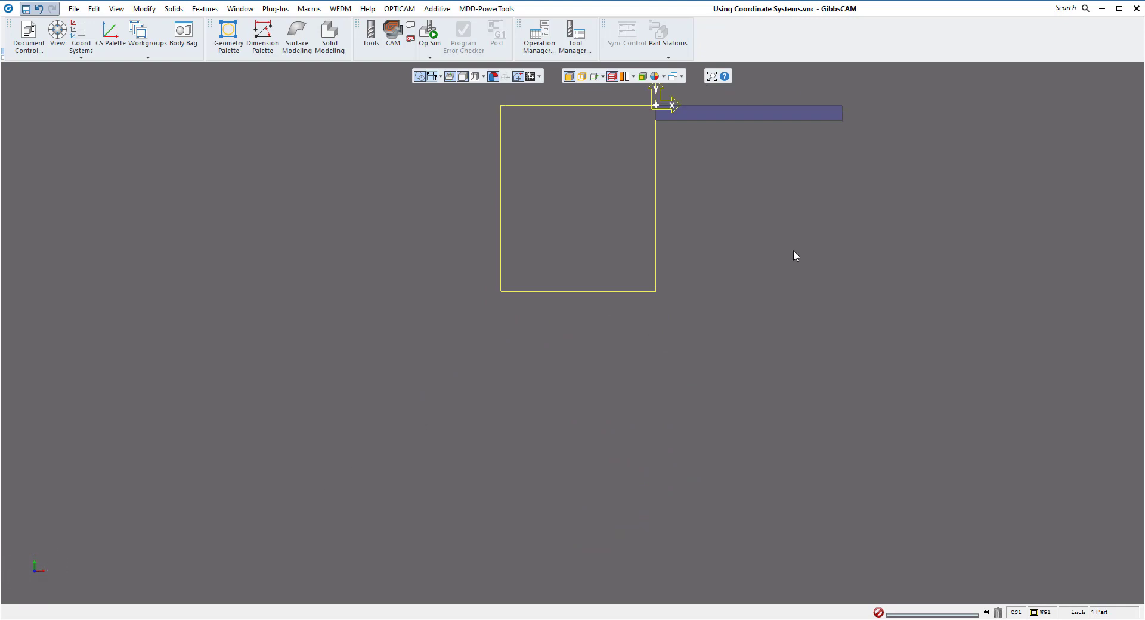
middle_click_drag(828, 234, 854, 375)
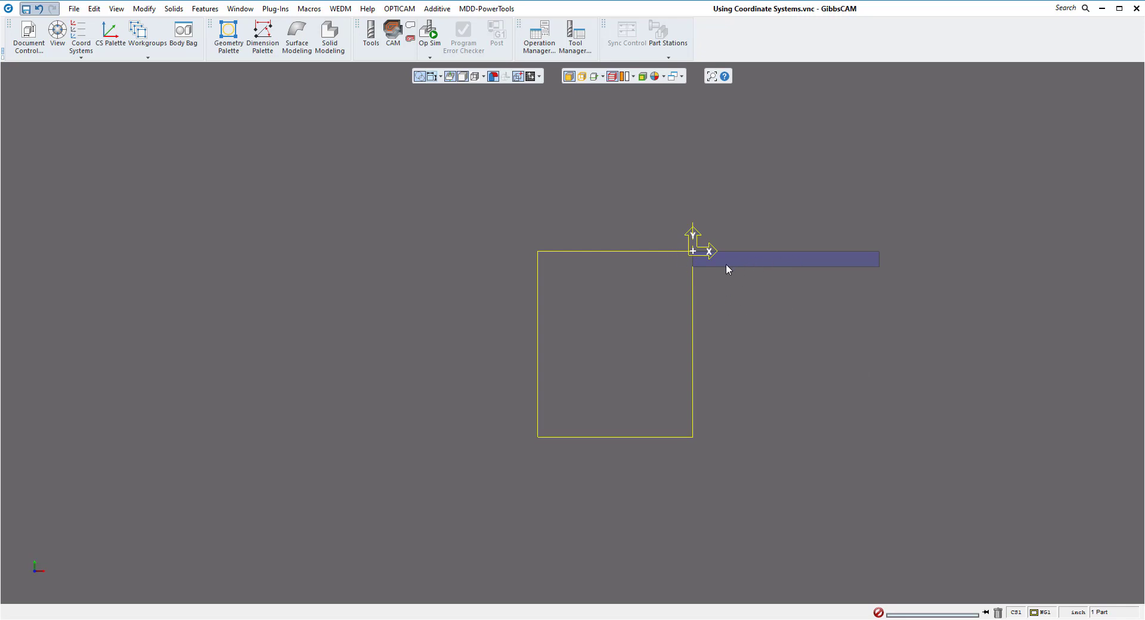
- Align the upright plate's large four-hole face to the current coordinate system so the plate lies flat
scroll(761, 320, "down", 1)
scroll(765, 320, "down", 1)
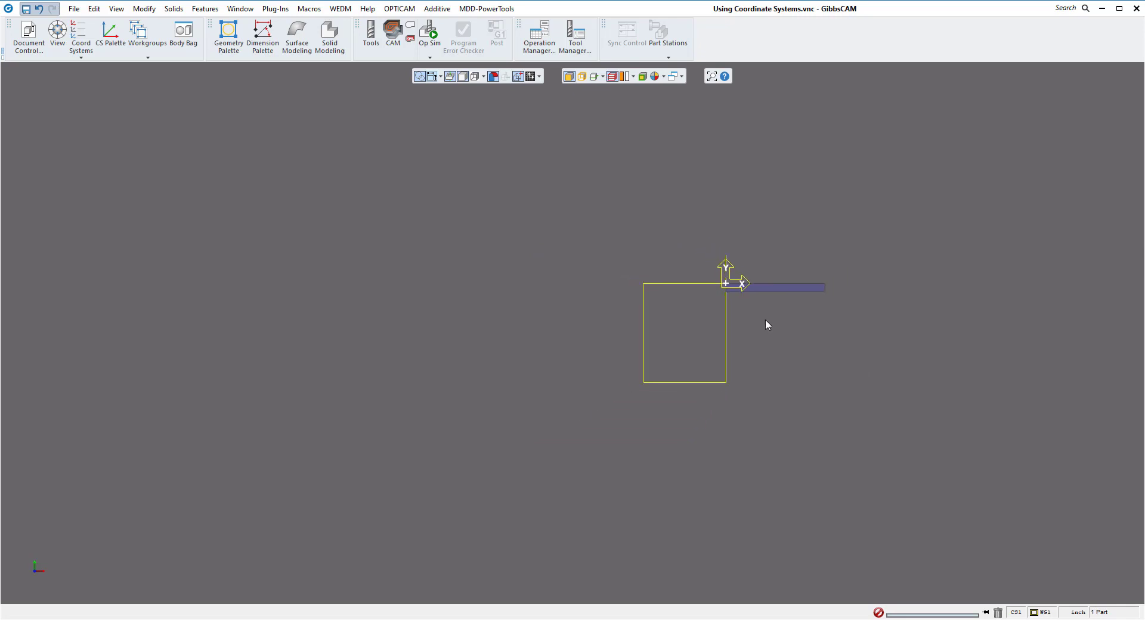
scroll(761, 324, "down", 1)
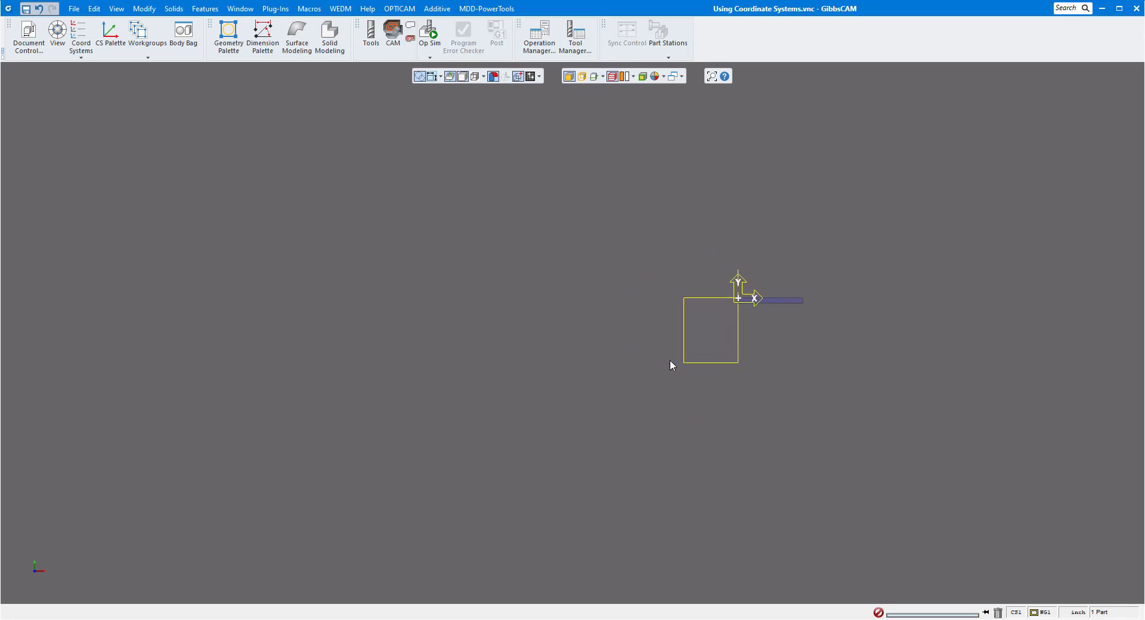
scroll(747, 358, "down", 1)
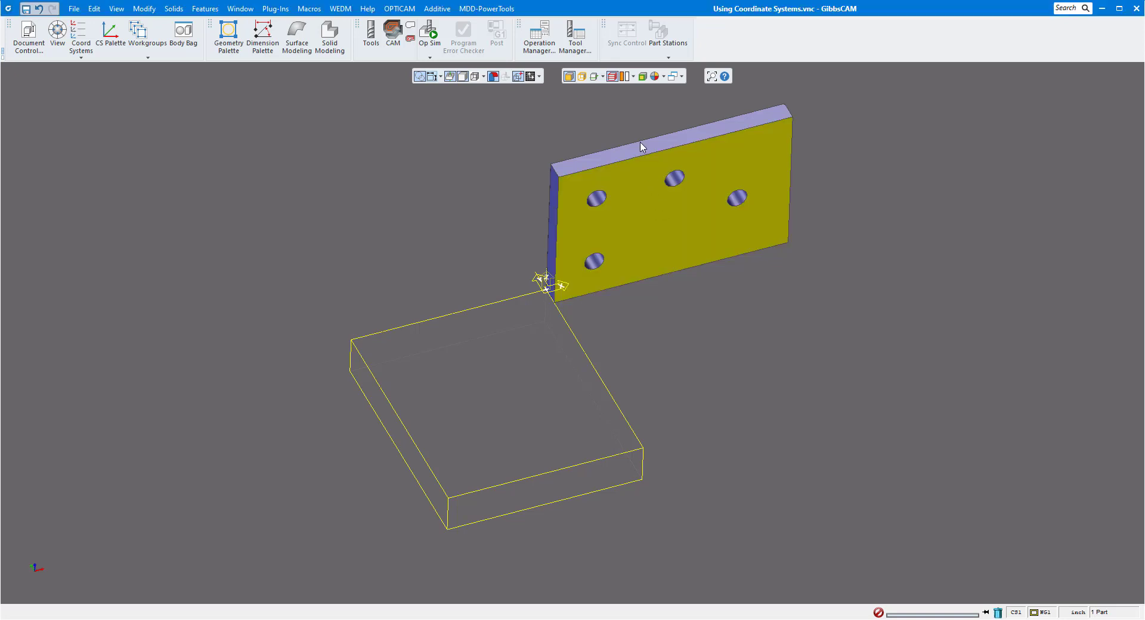
right_click(652, 222)
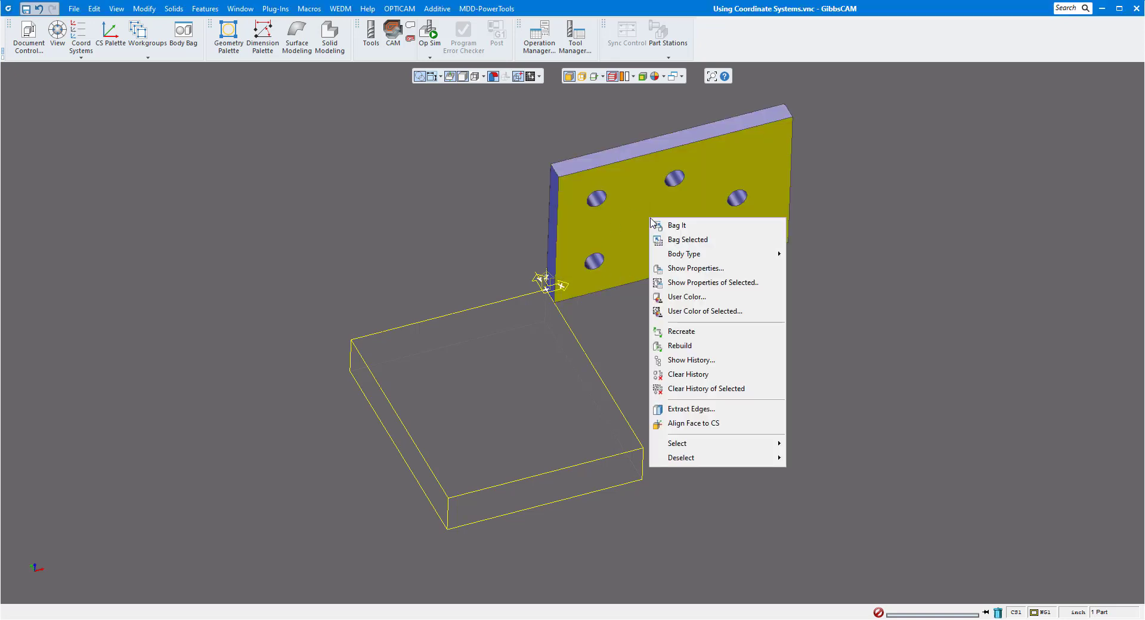
left_click(706, 424)
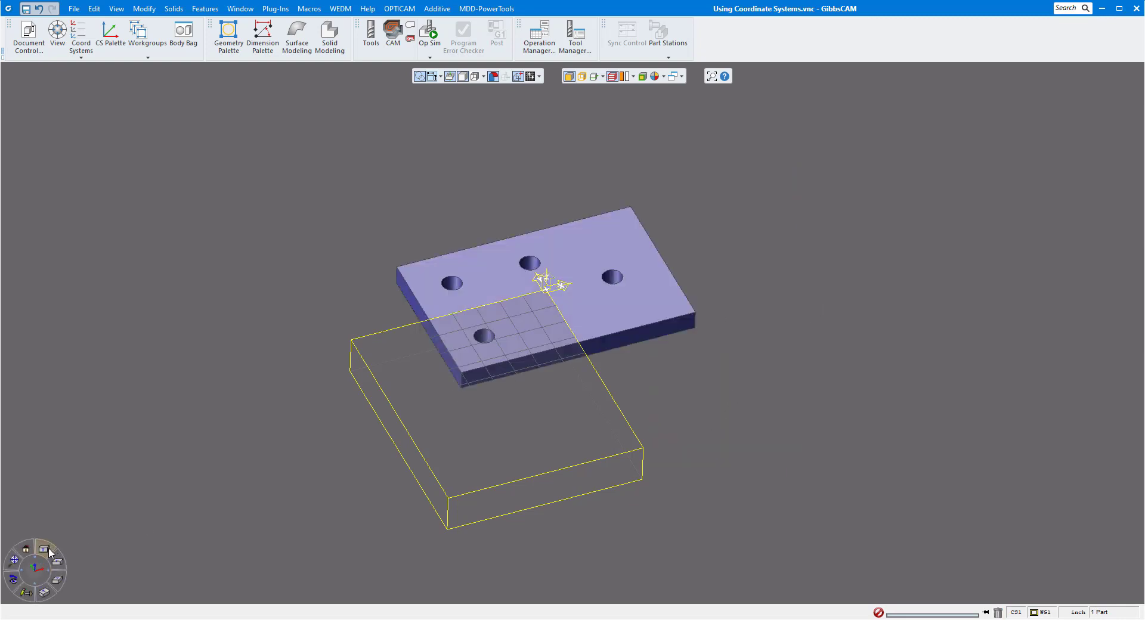
left_click(50, 552)
middle_click_drag(576, 292, 614, 263)
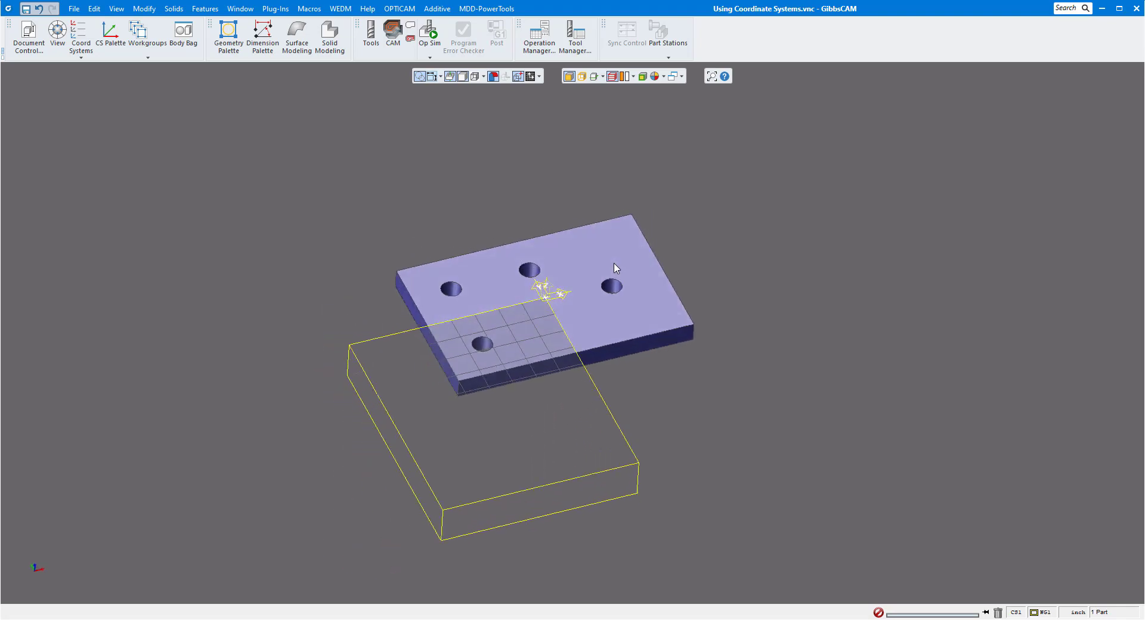
scroll(614, 263, "up", 4)
scroll(613, 262, "up", 1)
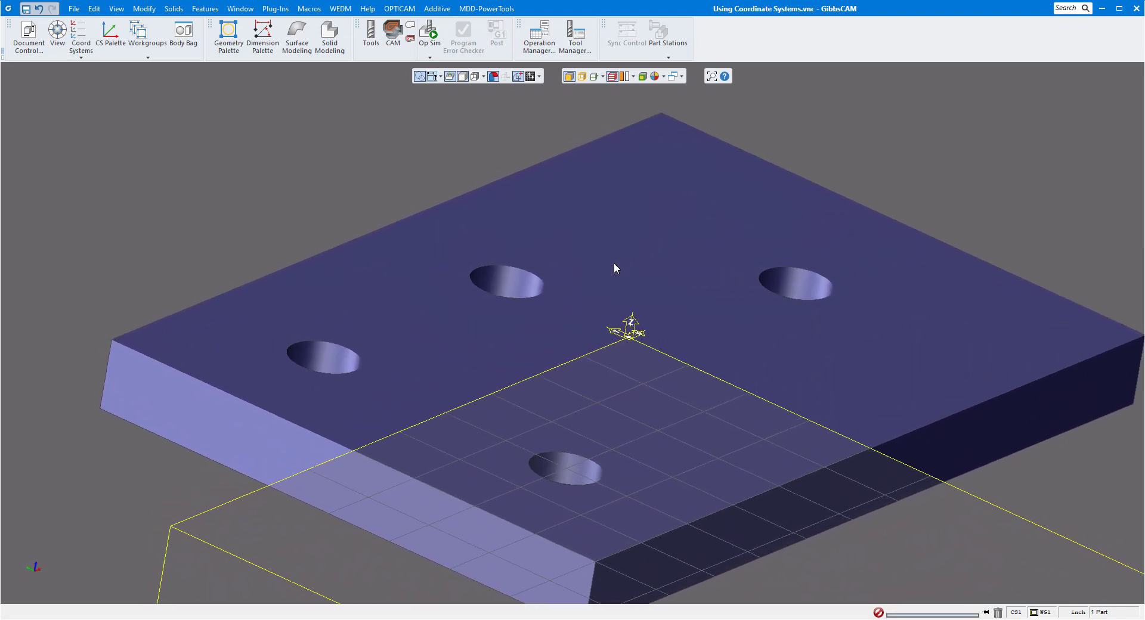
left_click(582, 78)
left_click(543, 277)
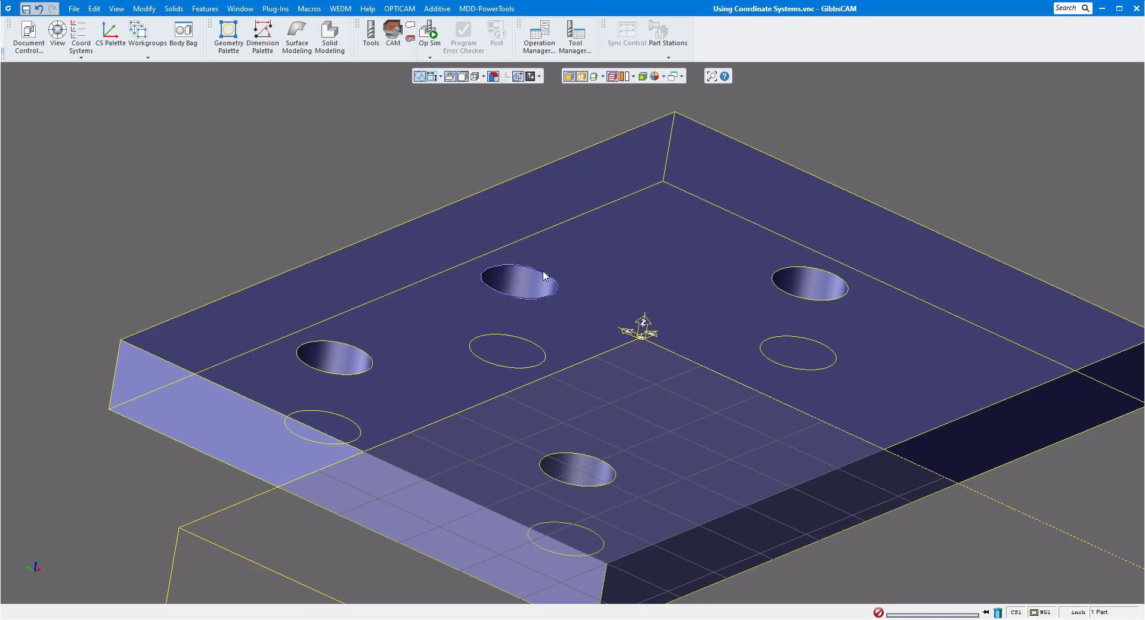
right_click(542, 278)
left_click(560, 279)
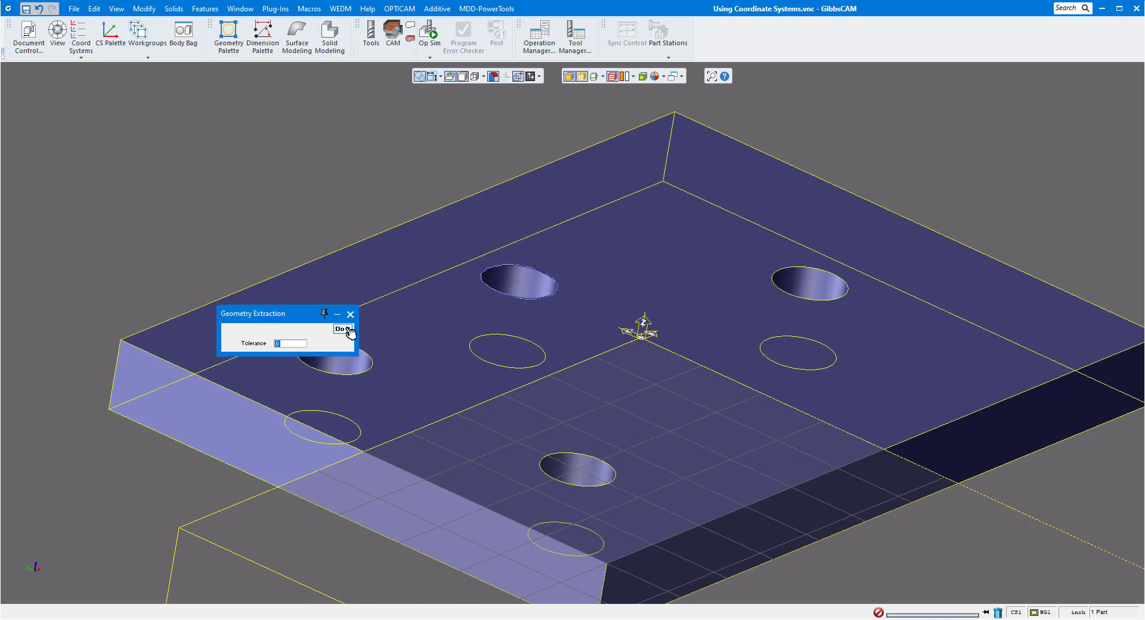
left_click(349, 315)
left_click(573, 78)
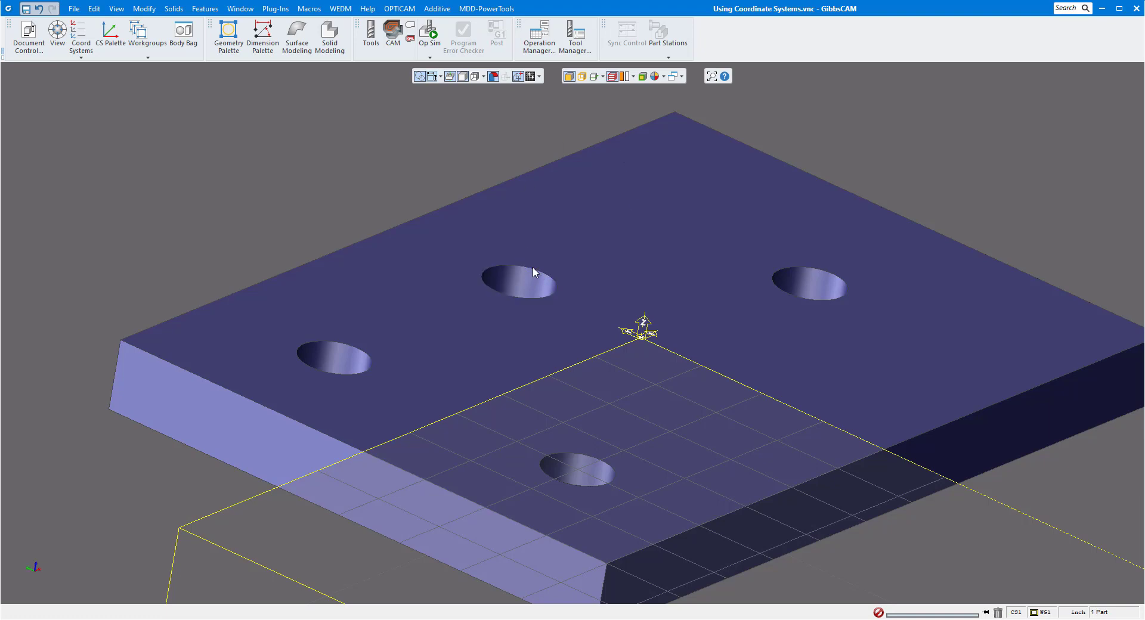
- Shrink-wrap the stock to the flat four-hole plate and look at the fit from above
scroll(572, 253, "down", 5)
key("ctrl+t")
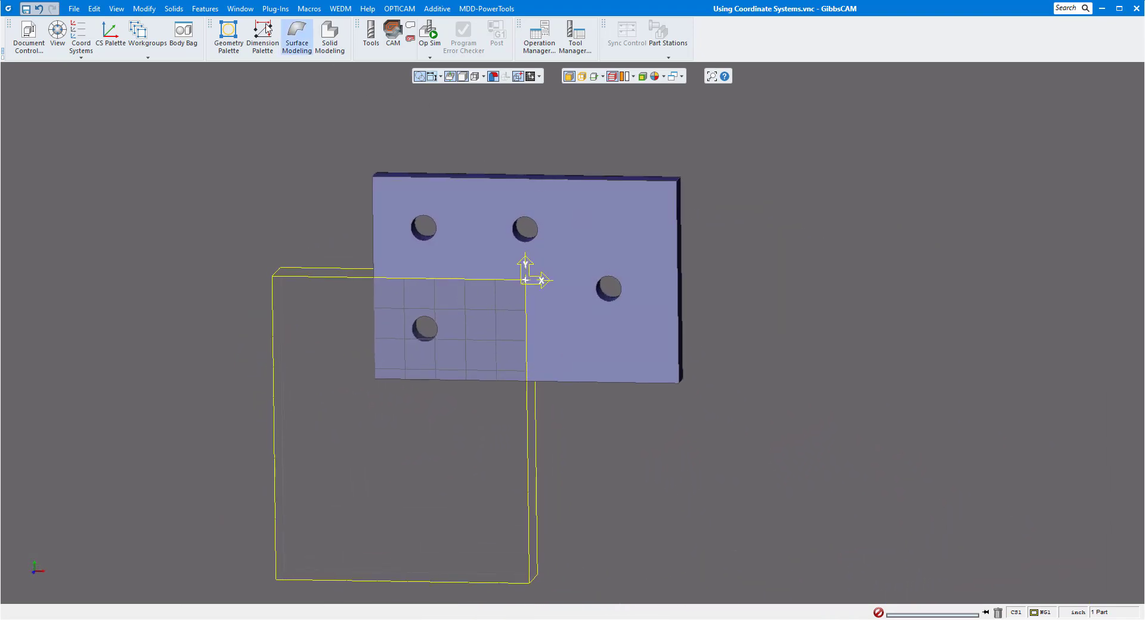
left_click(152, 9)
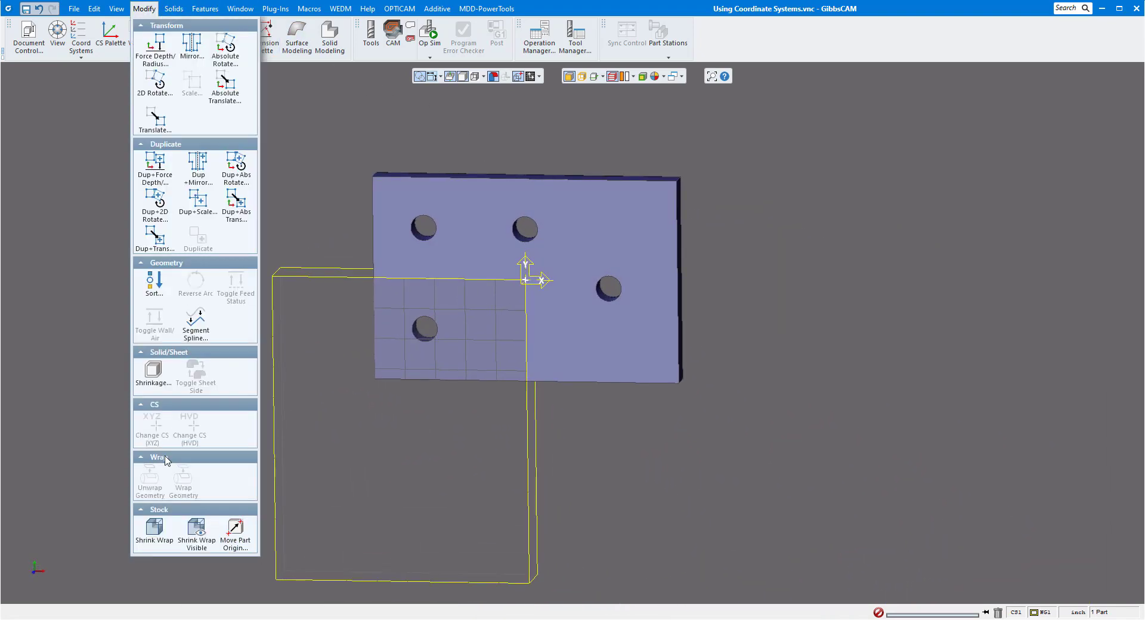
left_click(155, 530)
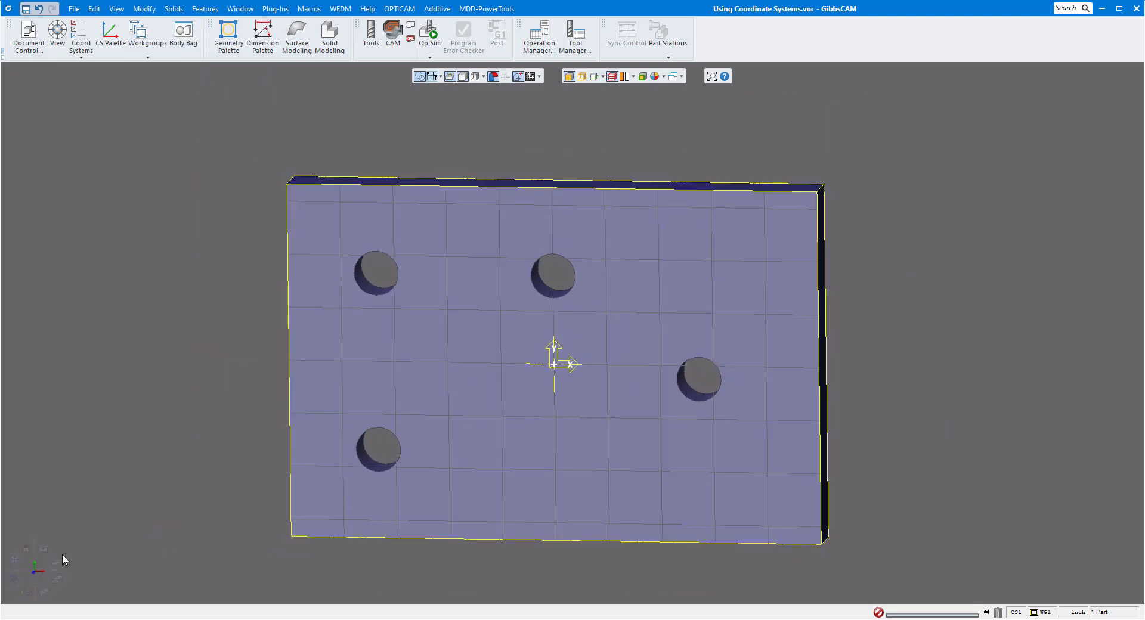
left_click(57, 560)
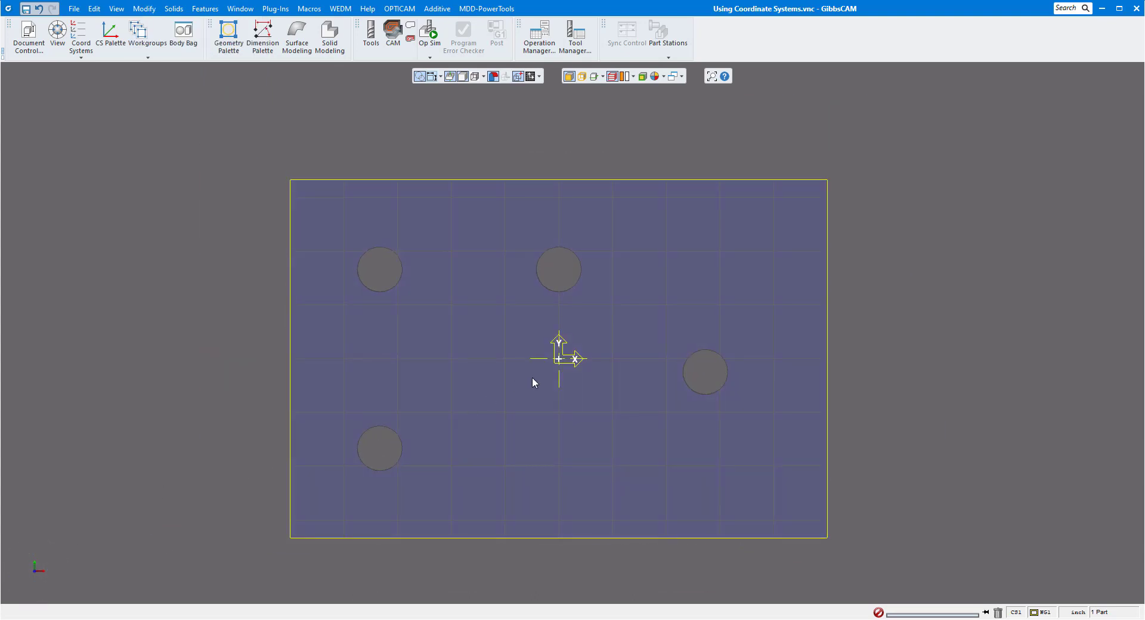
- Check the plate's stock extents in the document settings, close them and view the plate isometrically
left_click(24, 37)
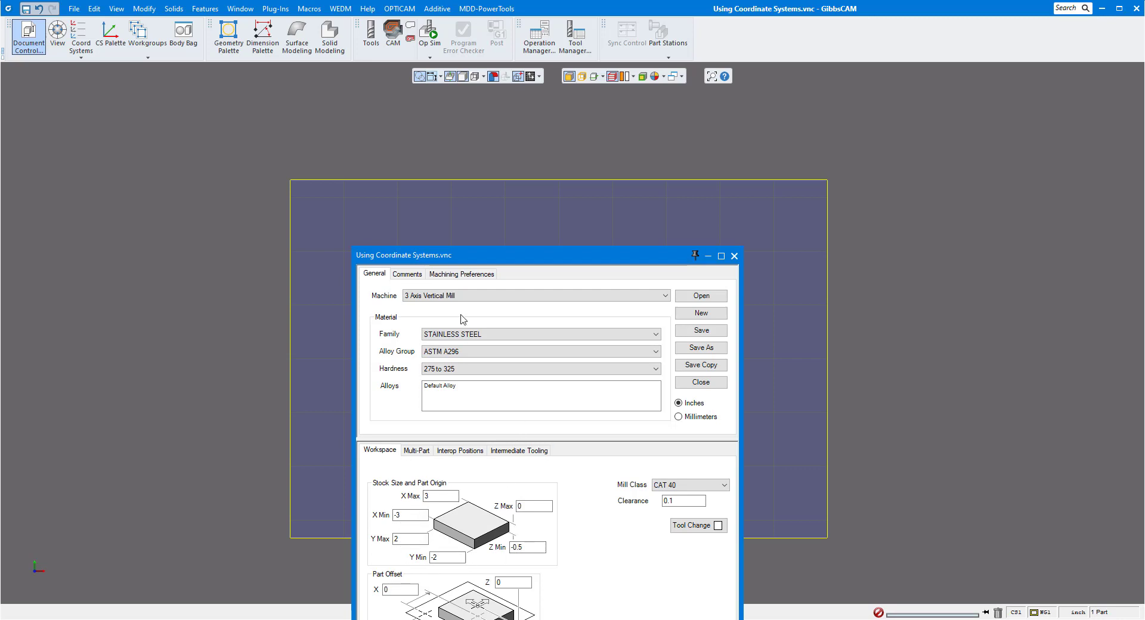
left_click(734, 255)
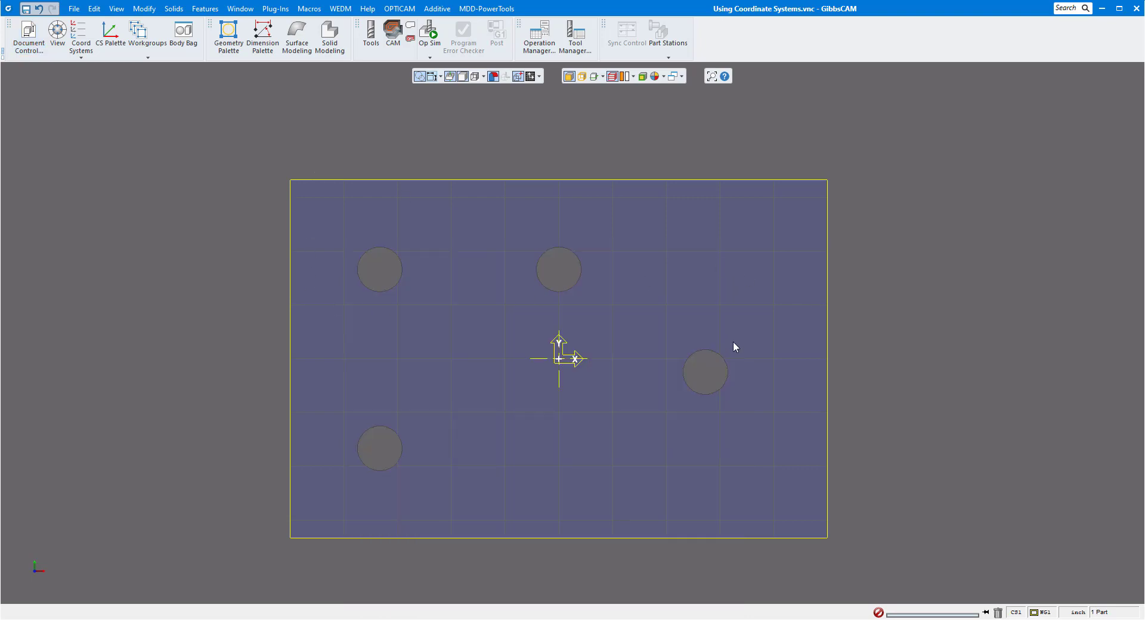
scroll(714, 341, "down", 3)
key("ctrl+i")
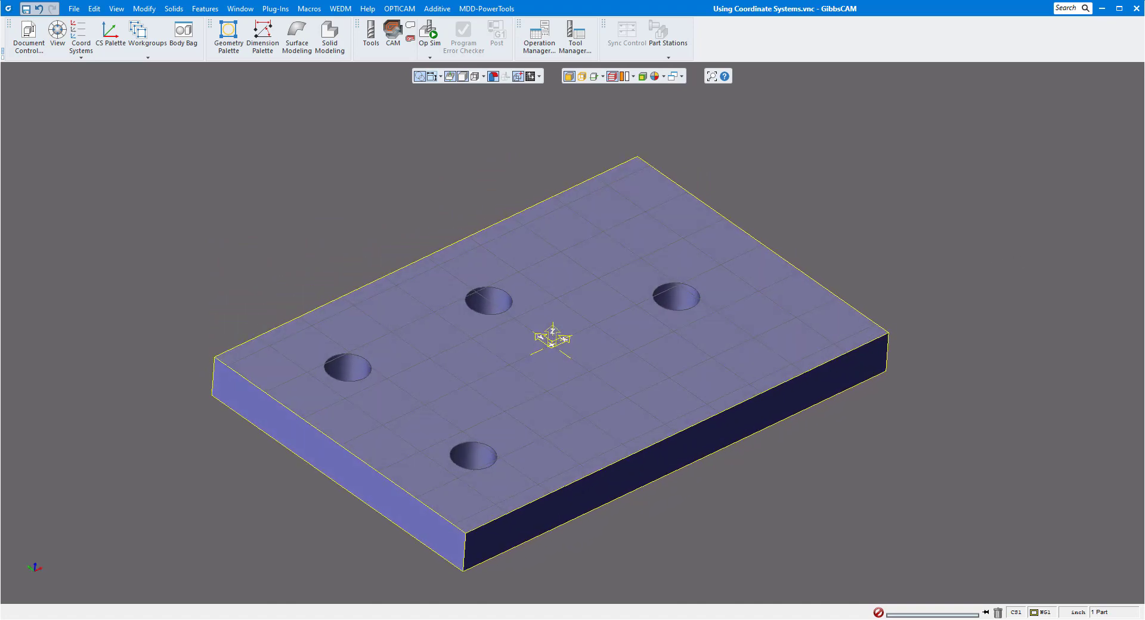
- Remove the four-hole plate, import the Parasolid file 4th part.x_t and deselect the imported body
left_click(75, 10)
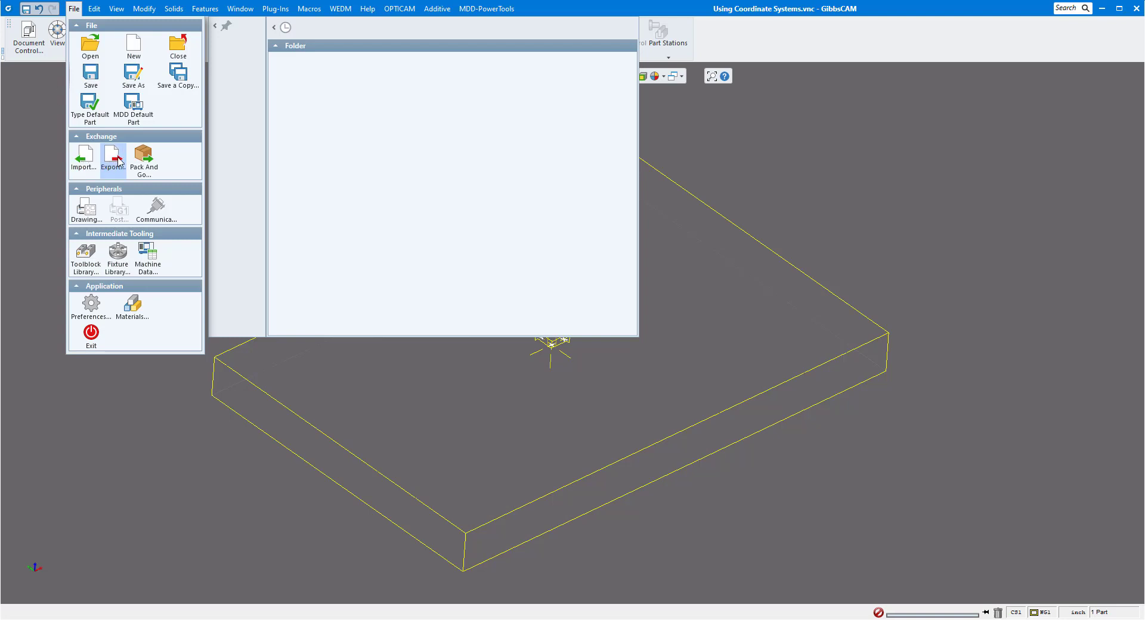
left_click(81, 157)
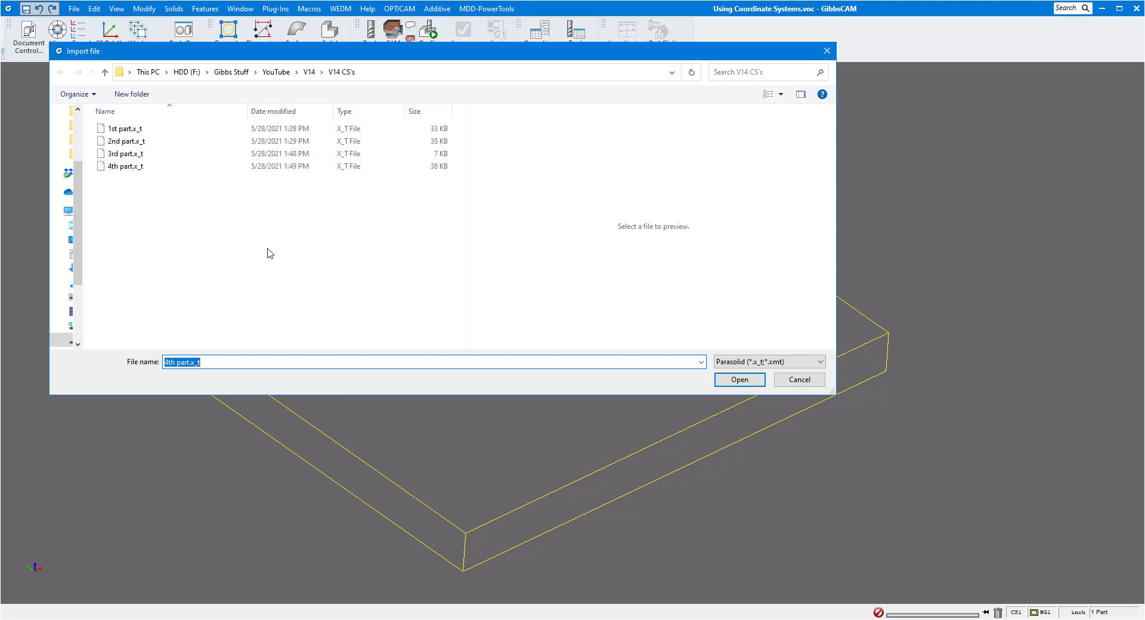
left_click(111, 157)
left_click(119, 170)
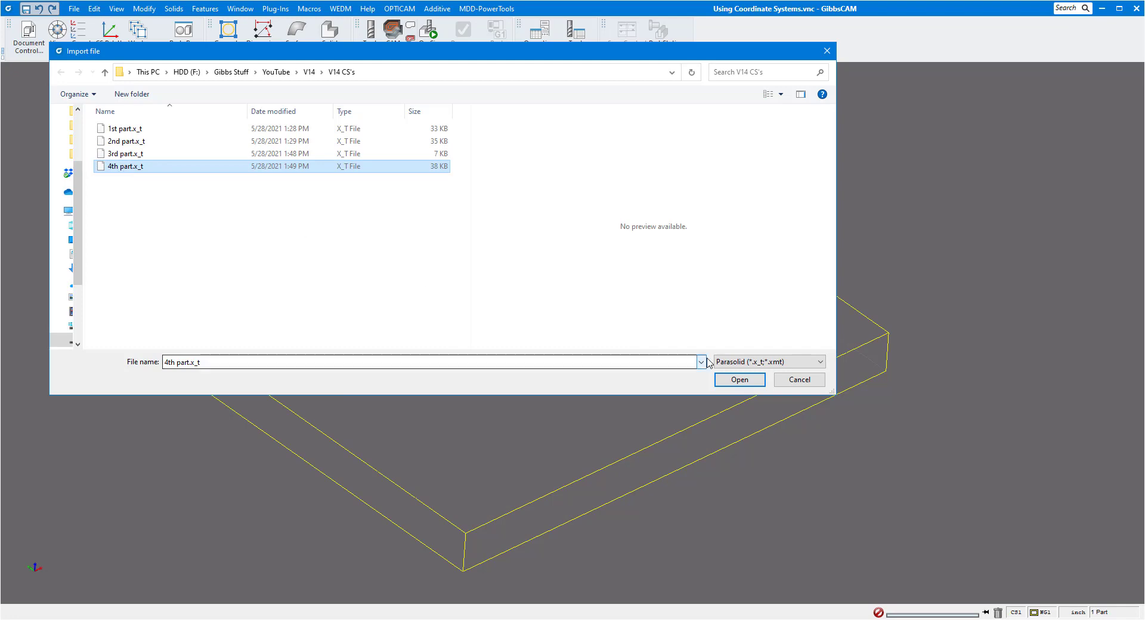
left_click(725, 380)
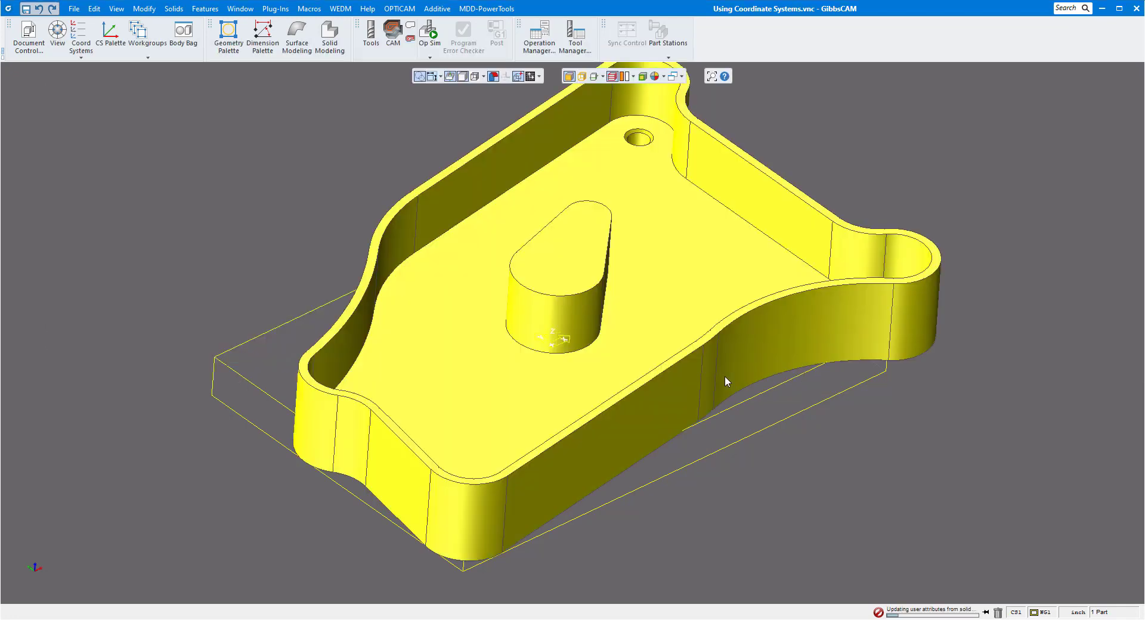
left_click(789, 441)
scroll(790, 441, "down", 1)
scroll(789, 441, "down", 1)
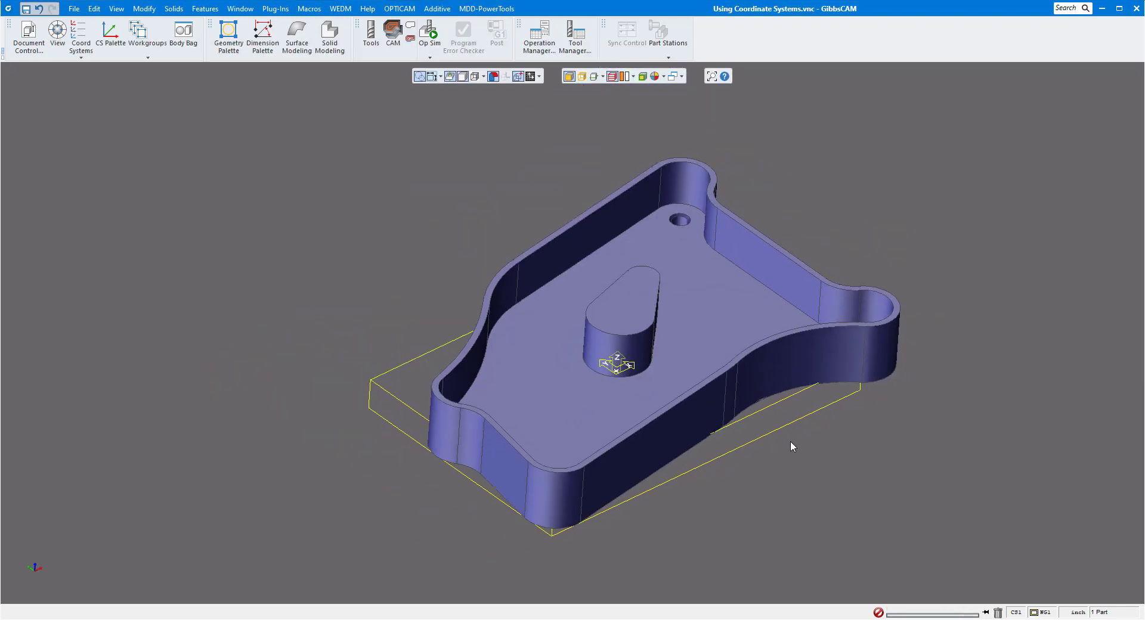
- Shrink-wrap the stock to the imported pocketed part and view the part at a low angle
middle_click_drag(790, 442, 457, 209)
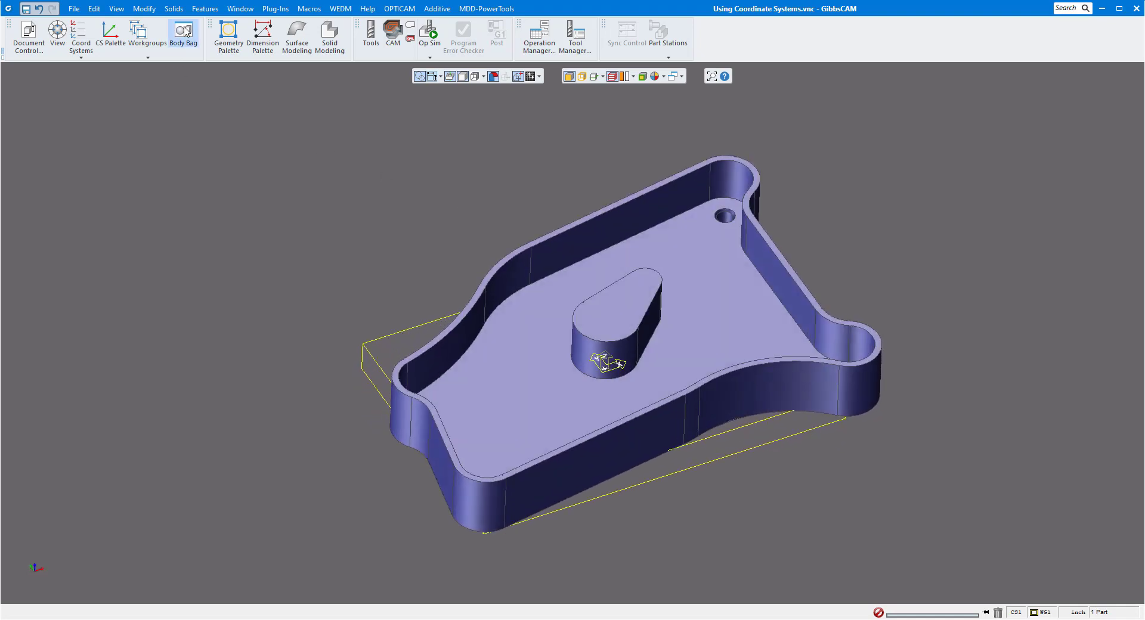
left_click(144, 9)
left_click(158, 525)
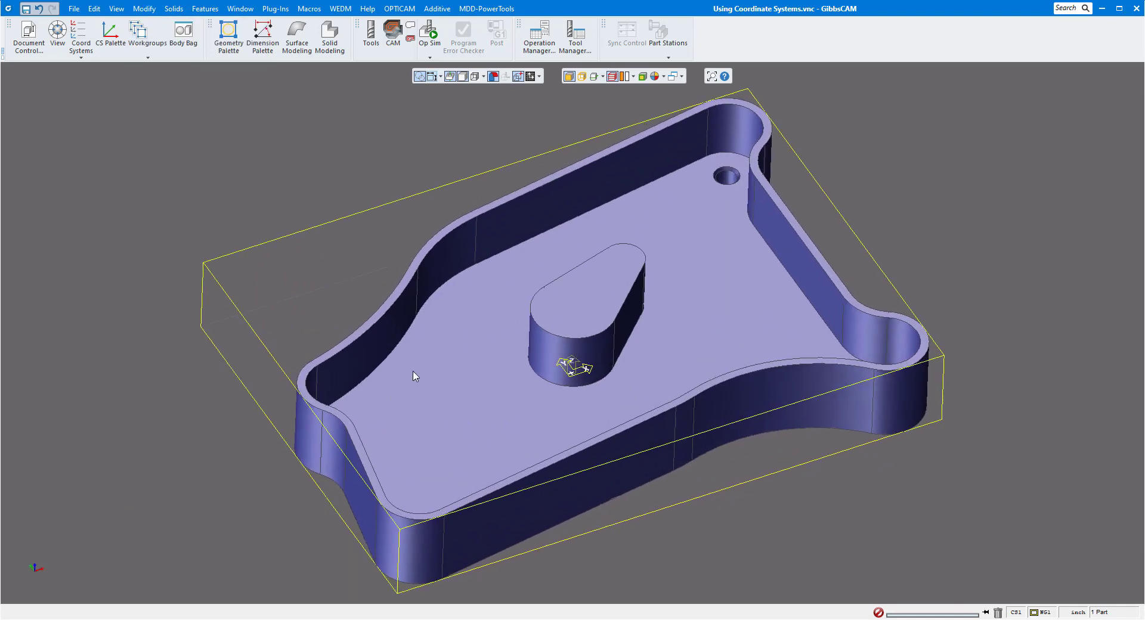
scroll(439, 340, "down", 5)
middle_click_drag(445, 333, 523, 413)
scroll(603, 205, "up", 5)
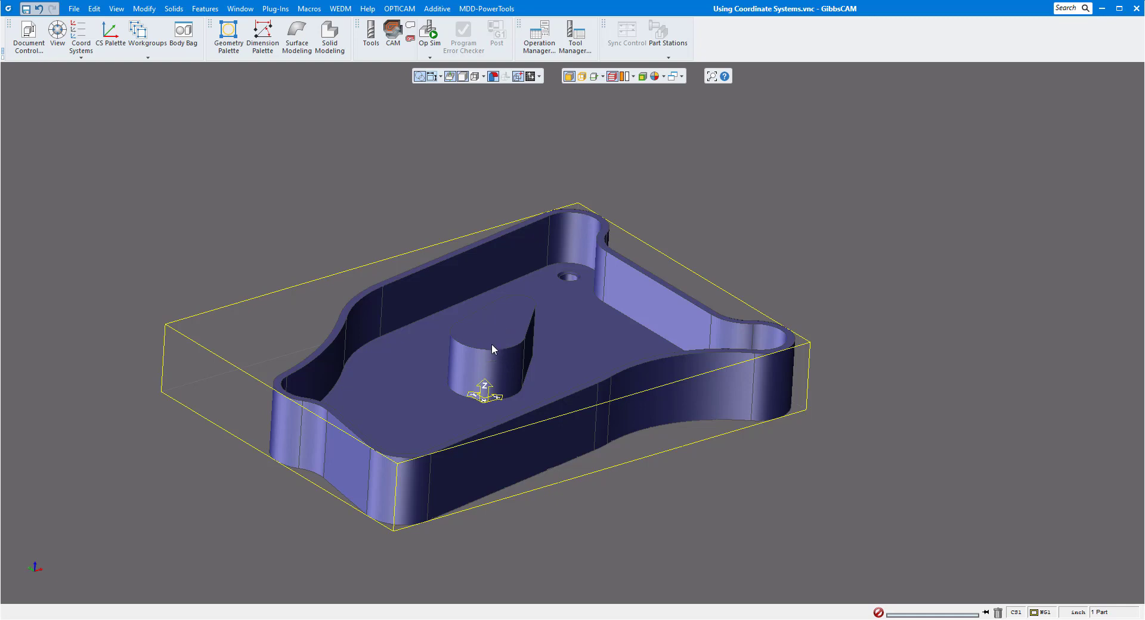
- Check the pocketed part's stock extents in the document settings, moving the window aside before closing it
left_click(144, 8)
left_click(29, 43)
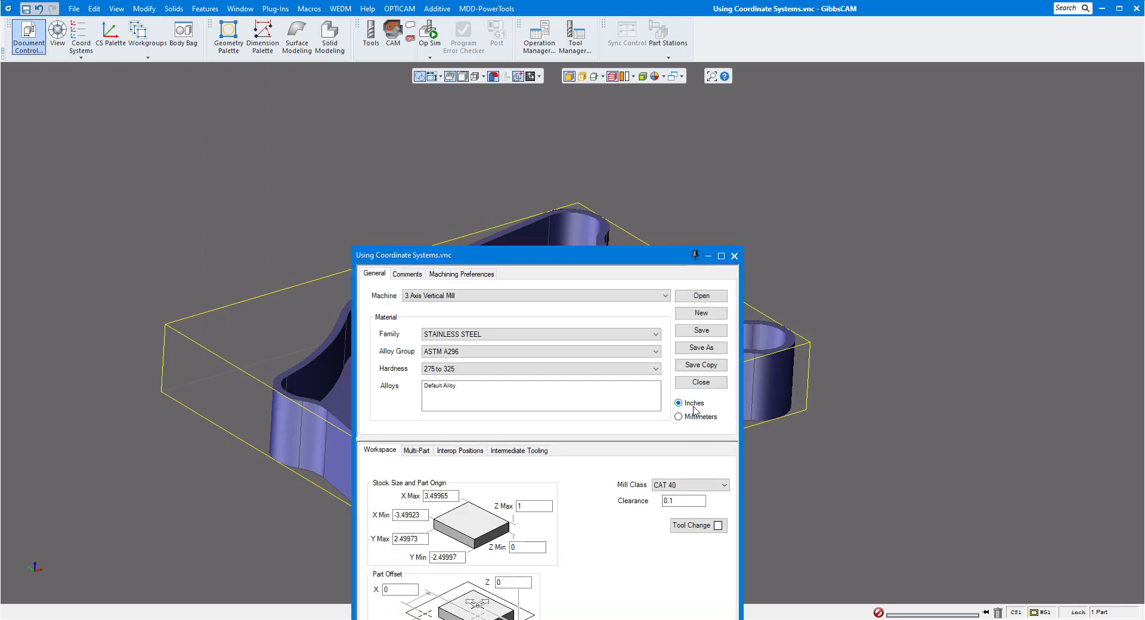
left_click_drag(645, 258, 845, 194)
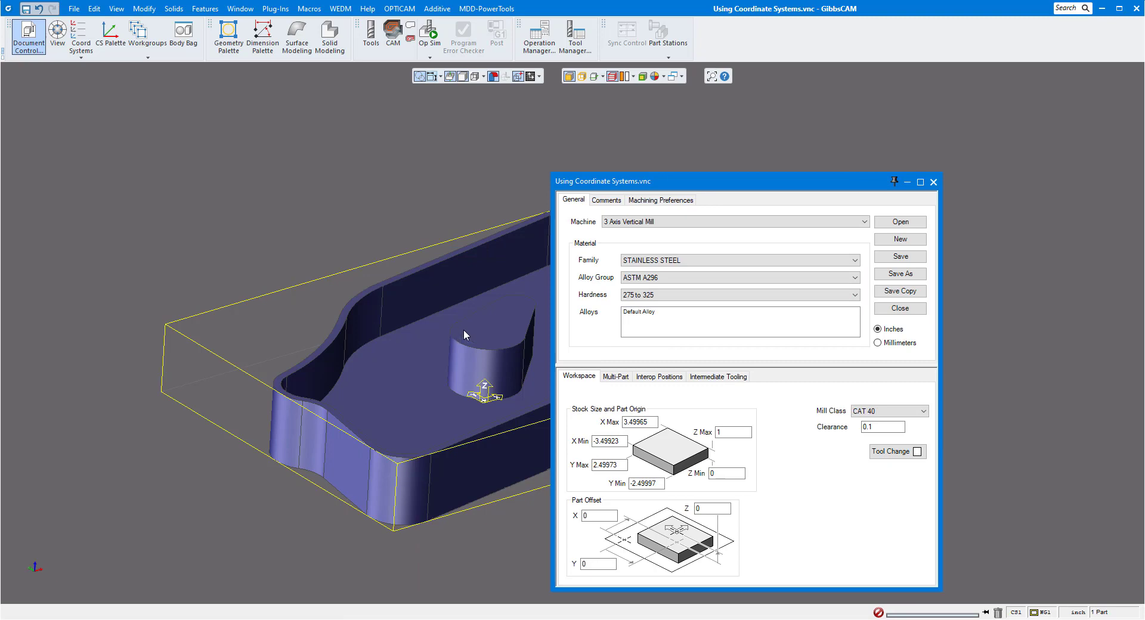
left_click(933, 182)
- Move the part origin with X 0, Y 0 and the Z height picked from the top of the pocketed part's central island
left_click(172, 15)
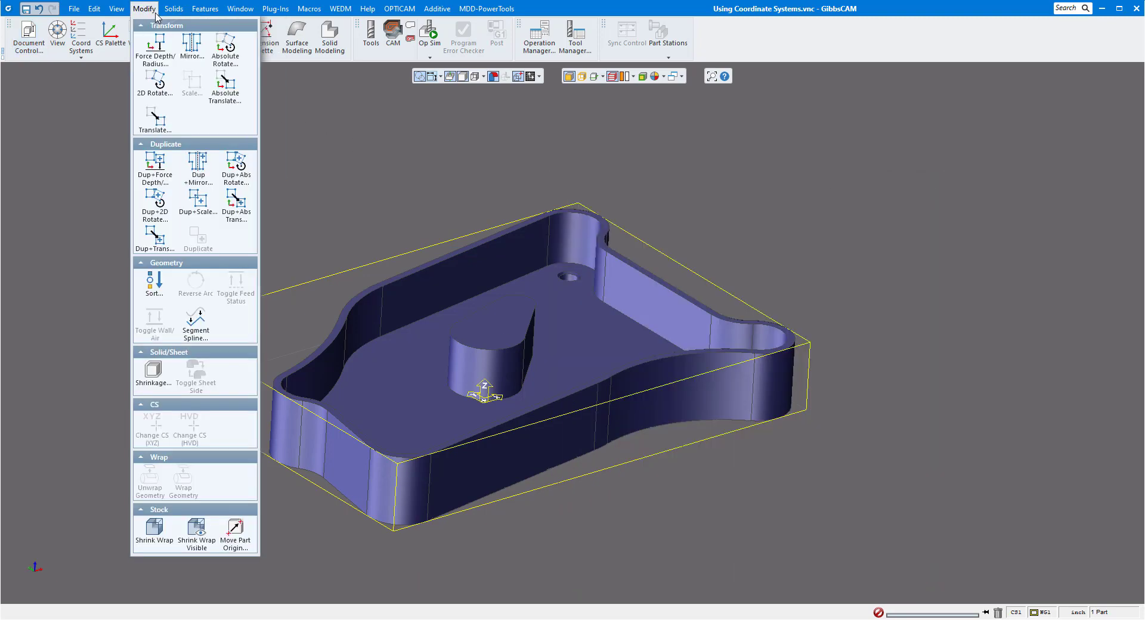
left_click(240, 535)
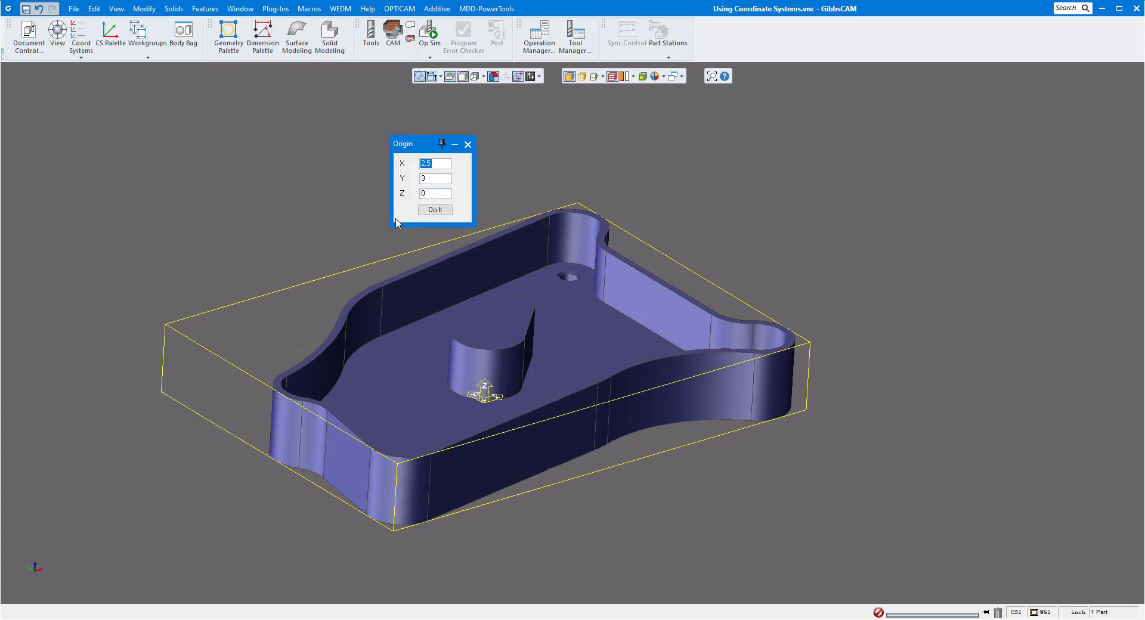
type("0")
key("Tab")
type("0")
left_click(501, 323, "alt")
left_click(435, 209)
left_click(467, 144)
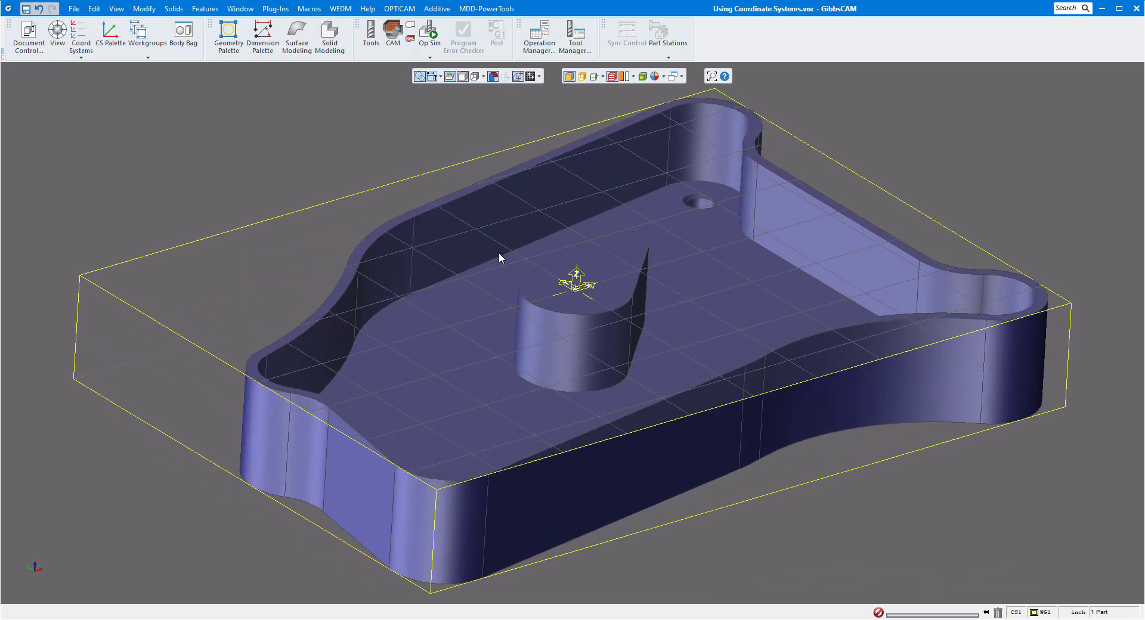
middle_click_drag(590, 291, 532, 332)
scroll(85, 98, "down", 2)
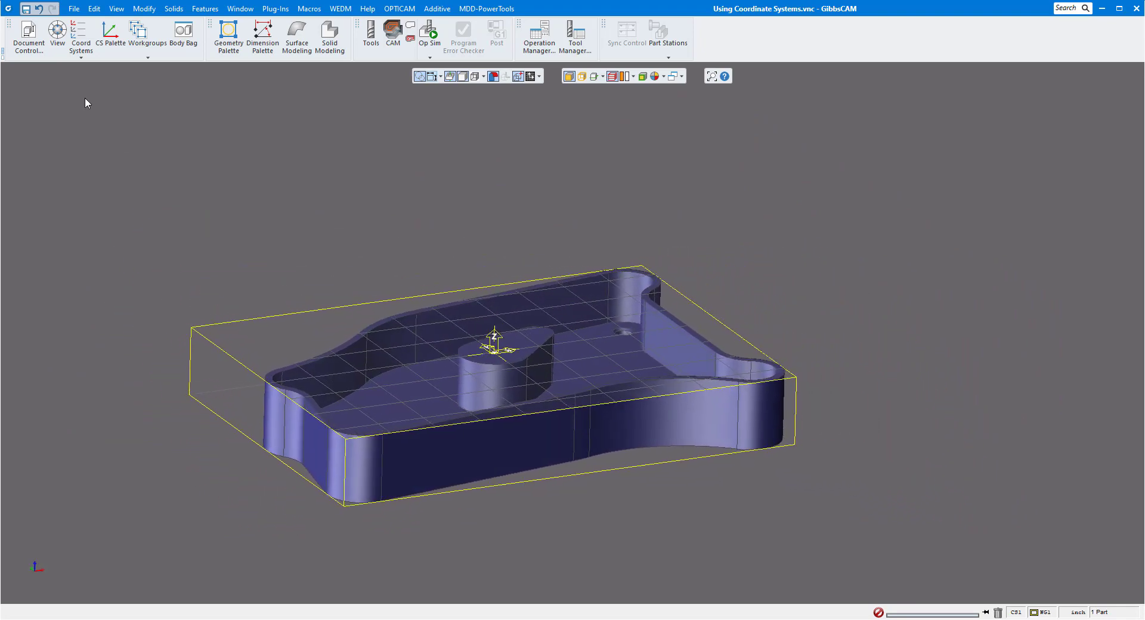
middle_click_drag(490, 184, 495, 180)
scroll(496, 180, "up", 4)
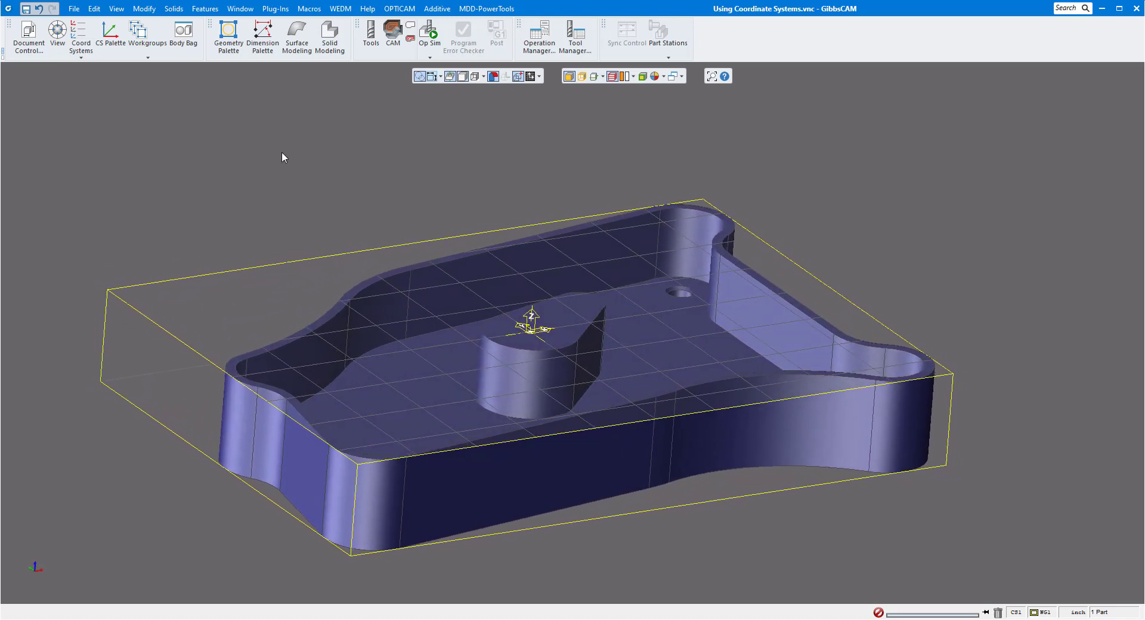
- Examine the stock size, part origin and clearance in the document settings against the pocketed part, and close the settings
left_click_drag(1144, 137, 669, 121)
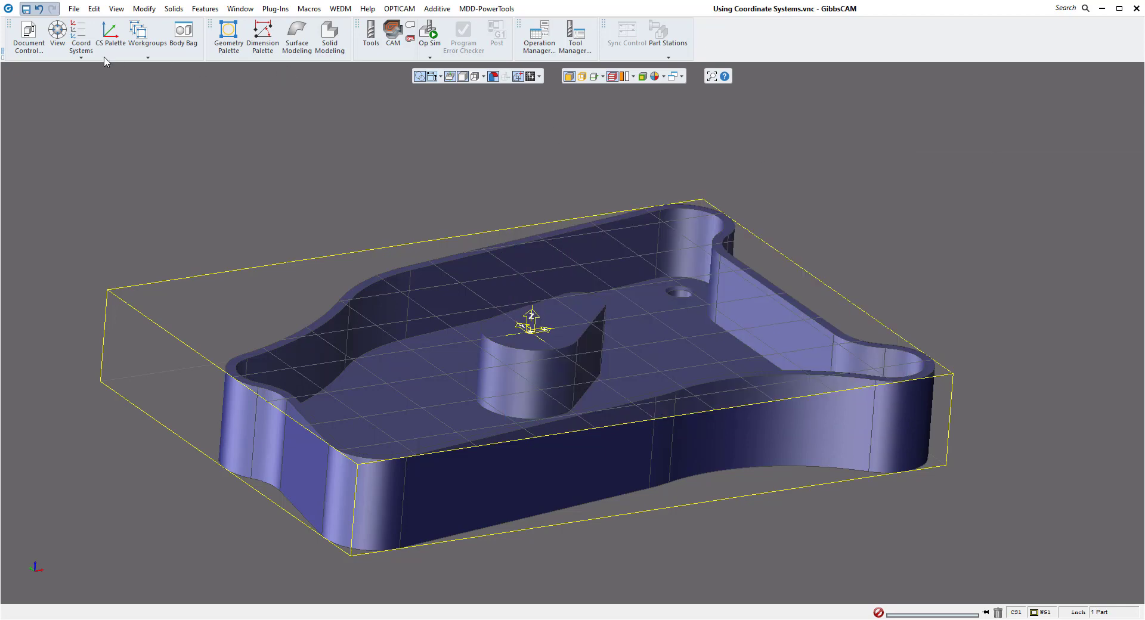
left_click(29, 36)
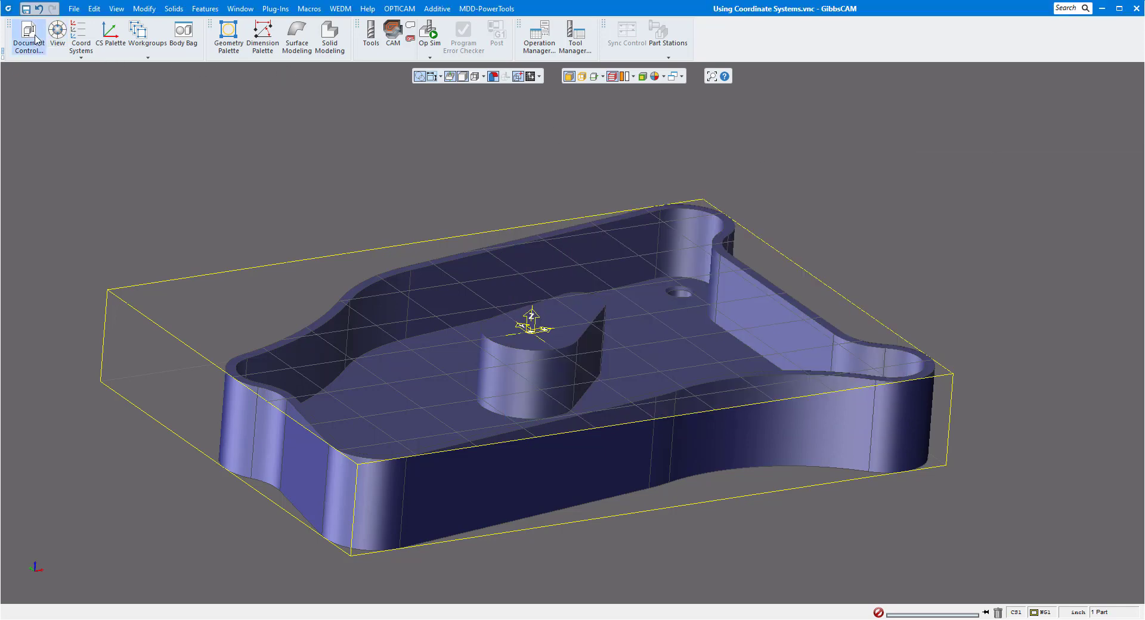
double_click(901, 427)
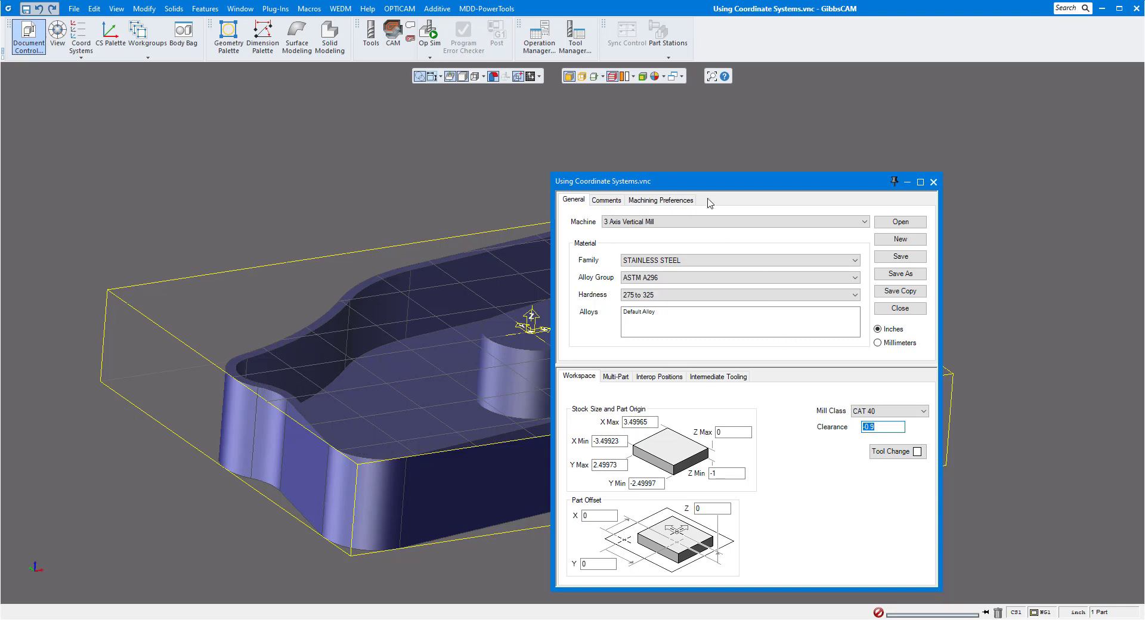
left_click_drag(715, 184, 847, 177)
scroll(519, 356, "down", 3)
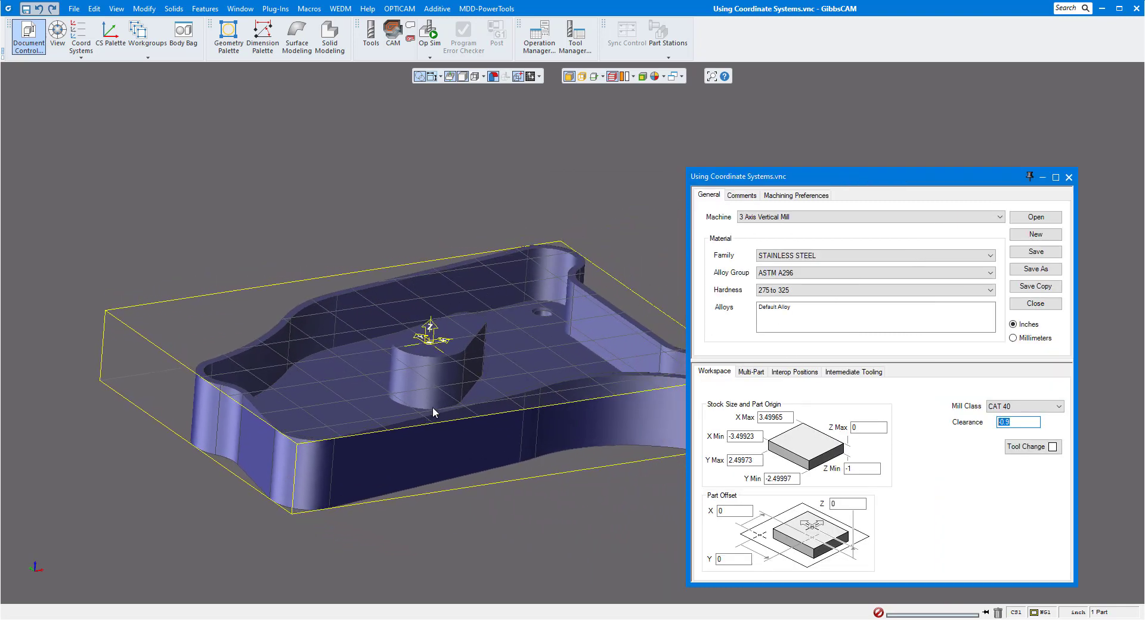
middle_click_drag(431, 357, 430, 359)
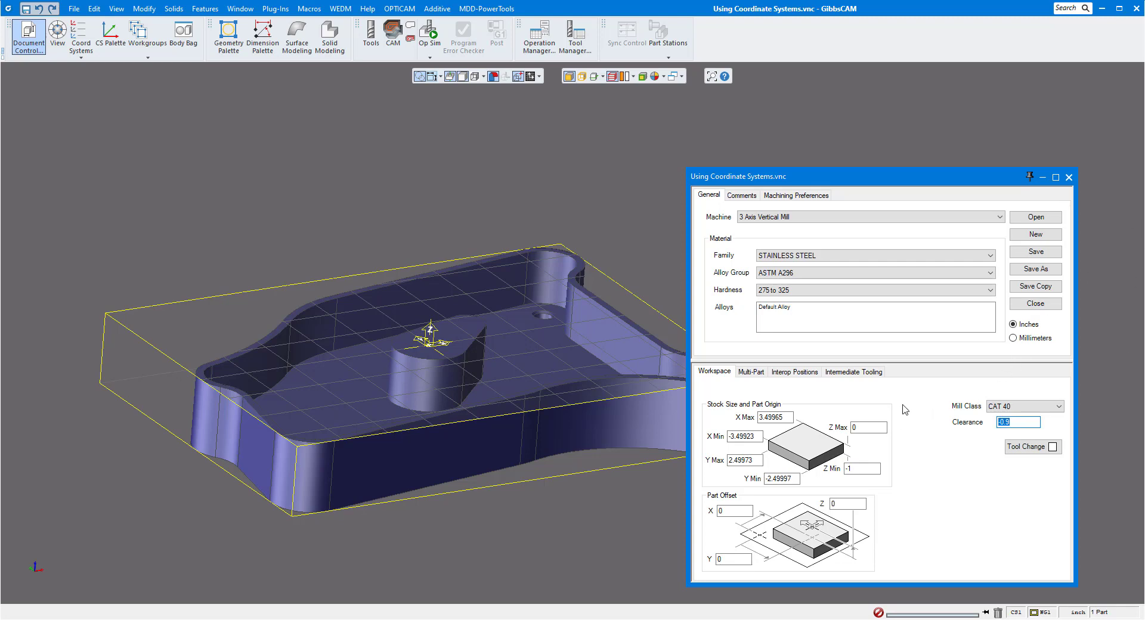
middle_click_drag(563, 408, 427, 344)
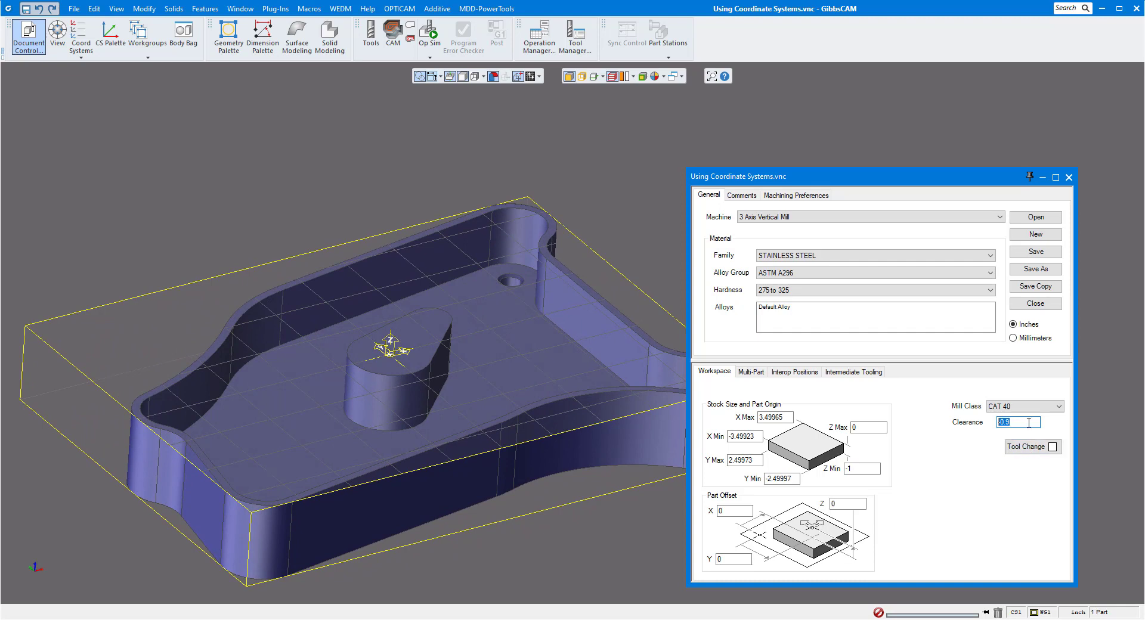
key("BackSpace")
left_click(1068, 177)
middle_click_drag(514, 347, 687, 314)
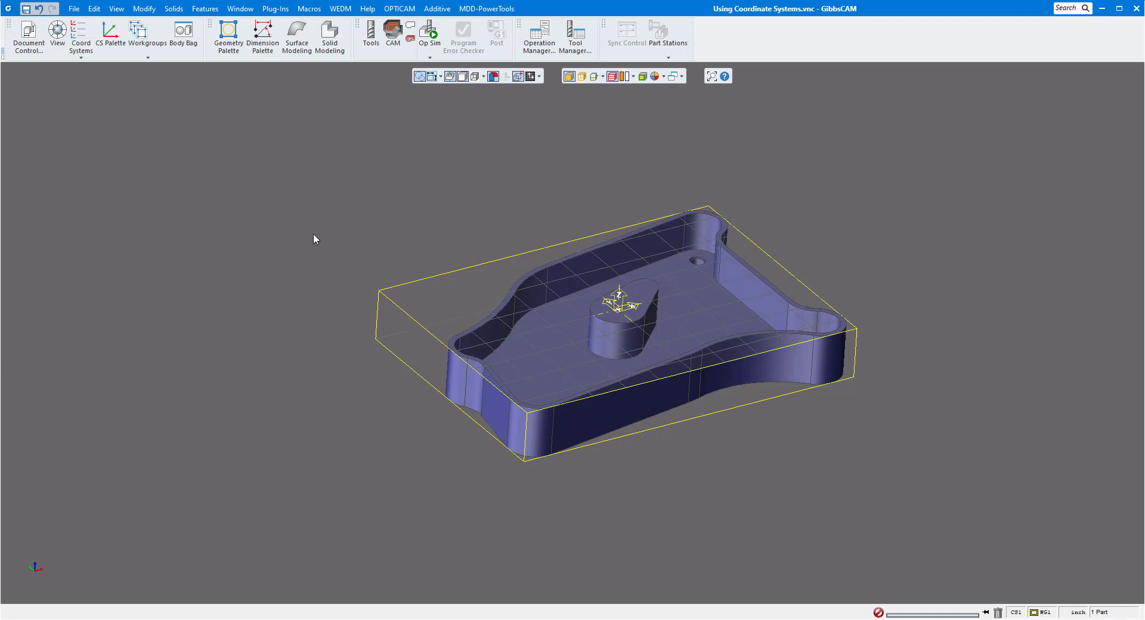
scroll(498, 244, "up", 2)
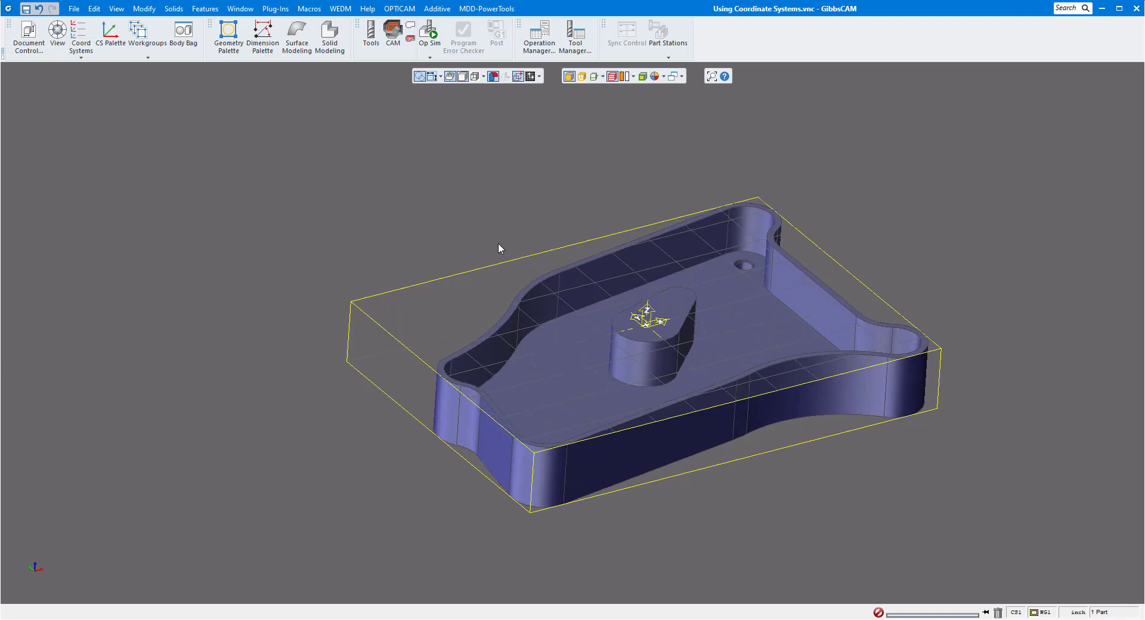
scroll(499, 243, "down", 2)
mouse_move(815, 241)
middle_mouse_down()
mouse_move(758, 243)
mouse_move(821, 241)
middle_mouse_up()
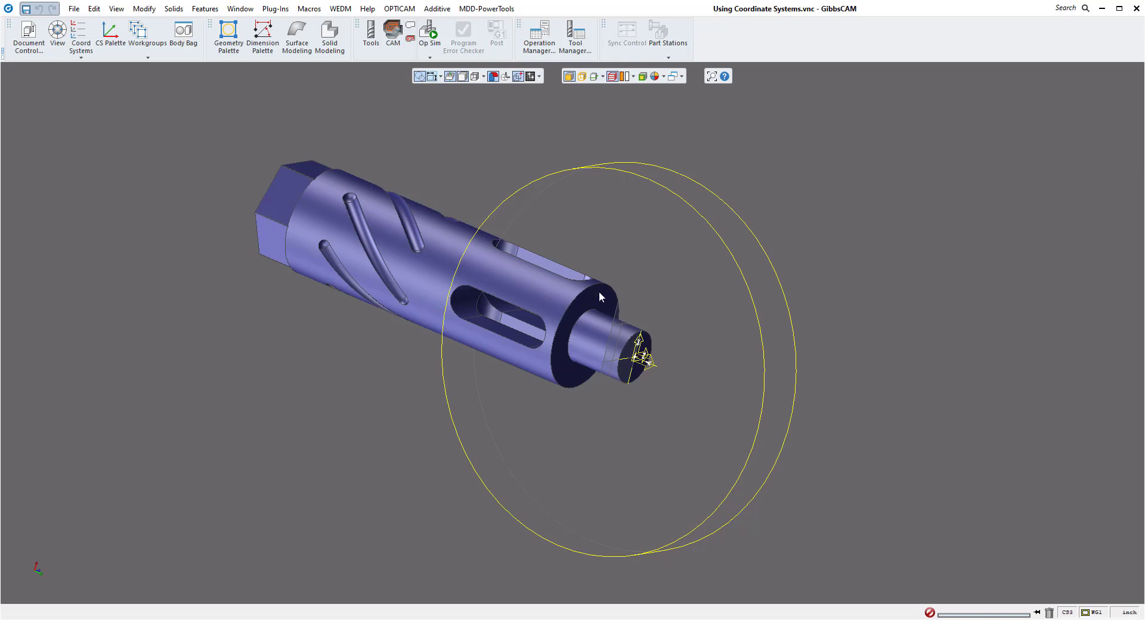
- Switch the horizontal lathe's stock dimension from radius to diameter in the document settings and close them
scroll(587, 293, "up", 3)
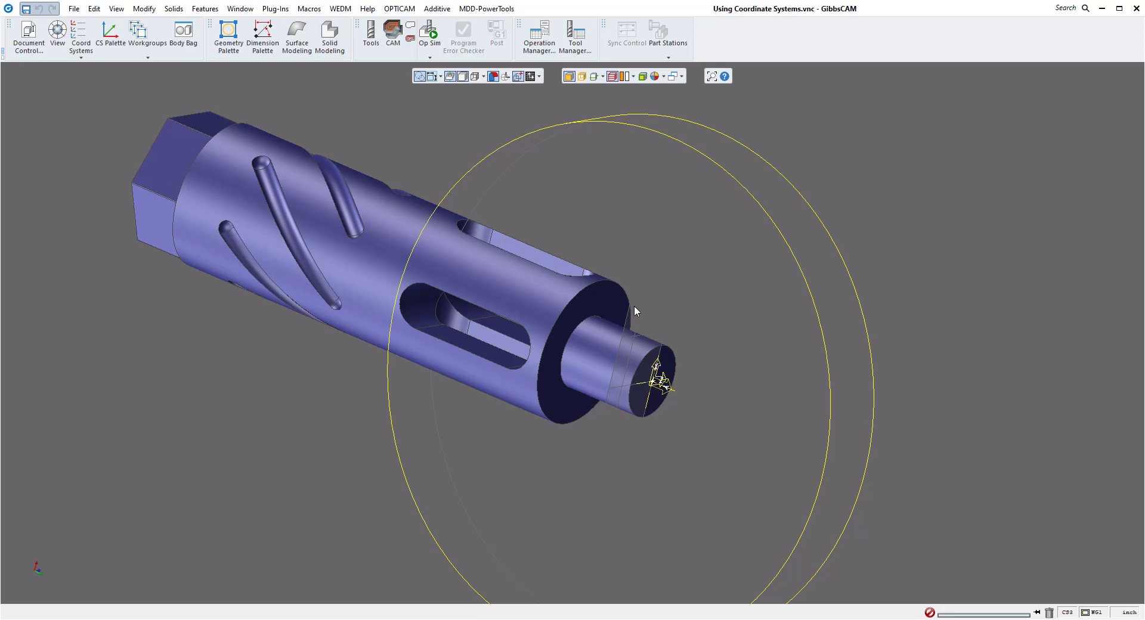
middle_click_drag(714, 360, 737, 298)
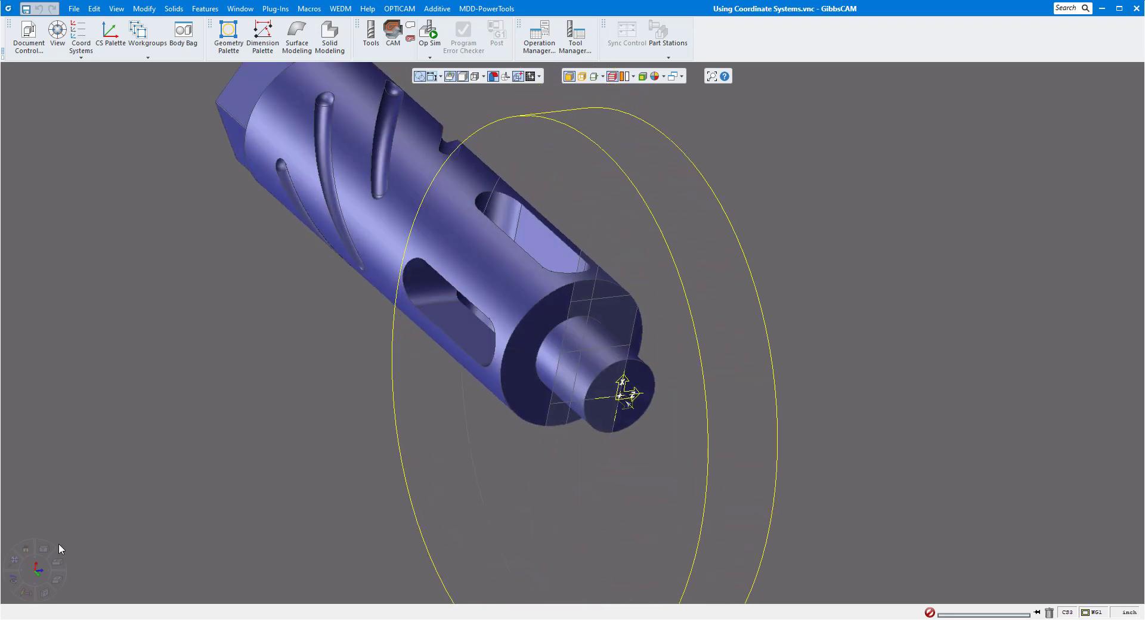
left_click(44, 593)
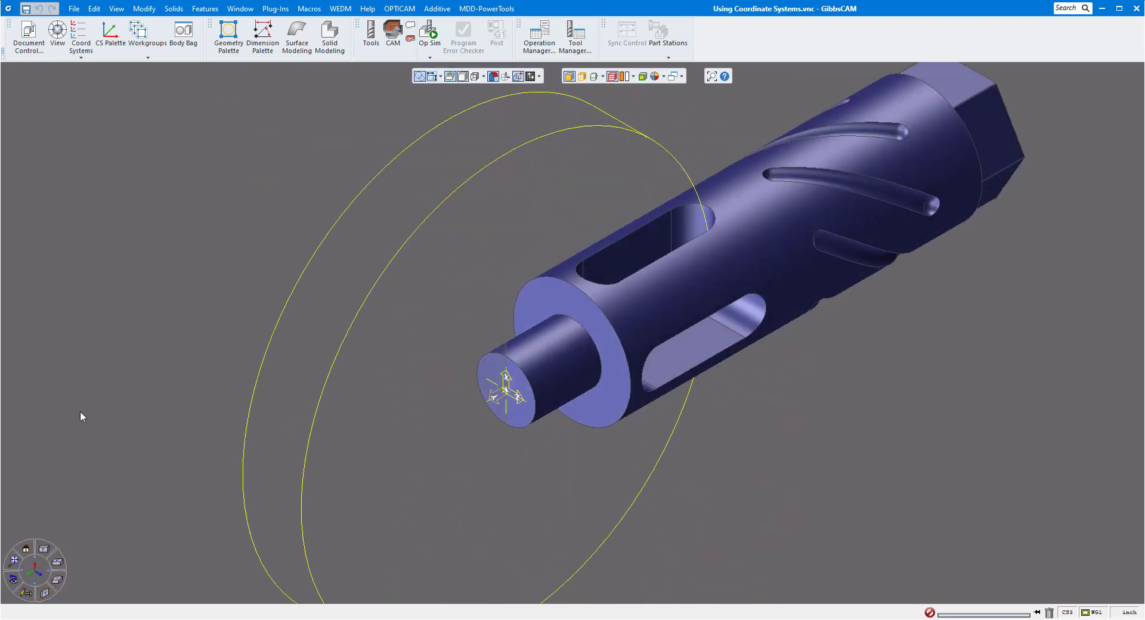
left_click(31, 41)
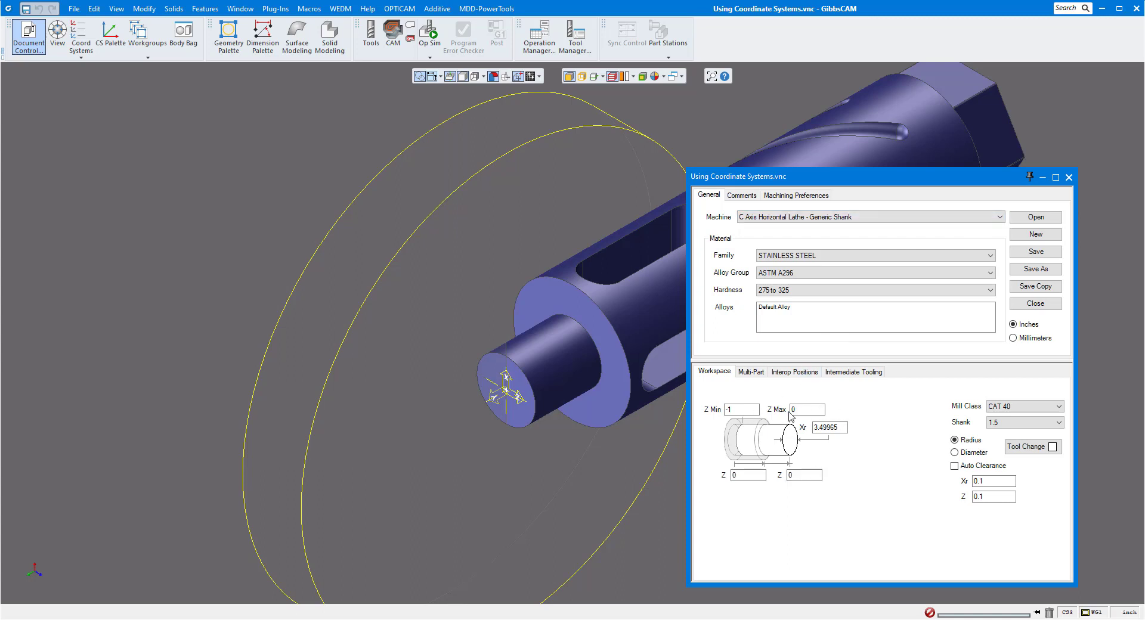
left_click(955, 452)
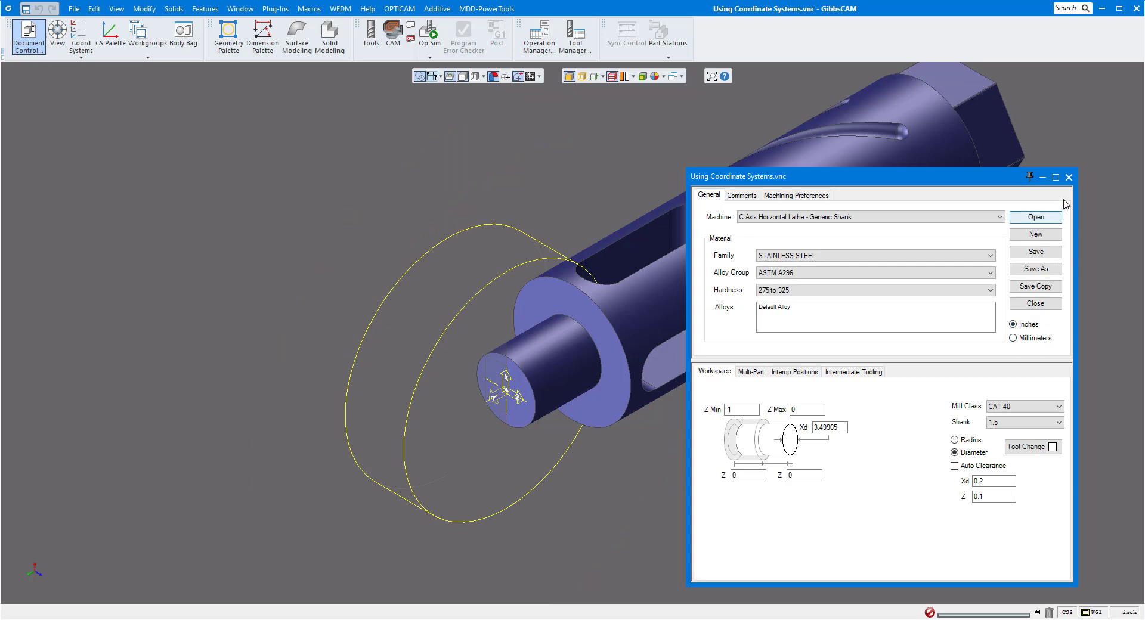
left_click(1069, 177)
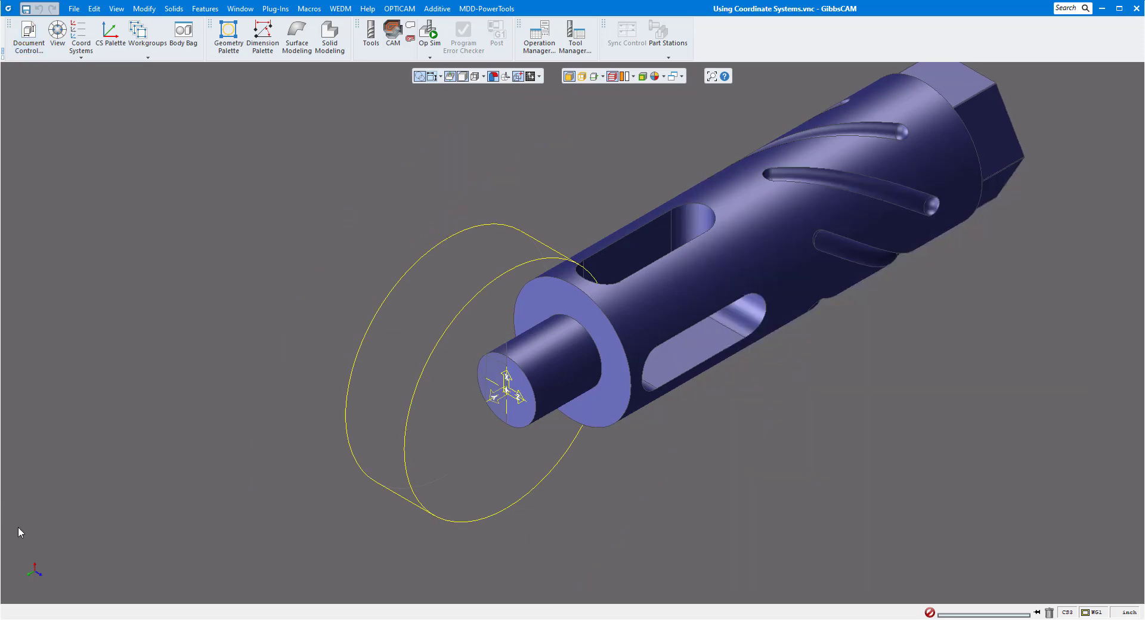
- Examine the turned part and its cylindrical stock square to the ZX plane, and return to an isometric view
left_click(44, 552)
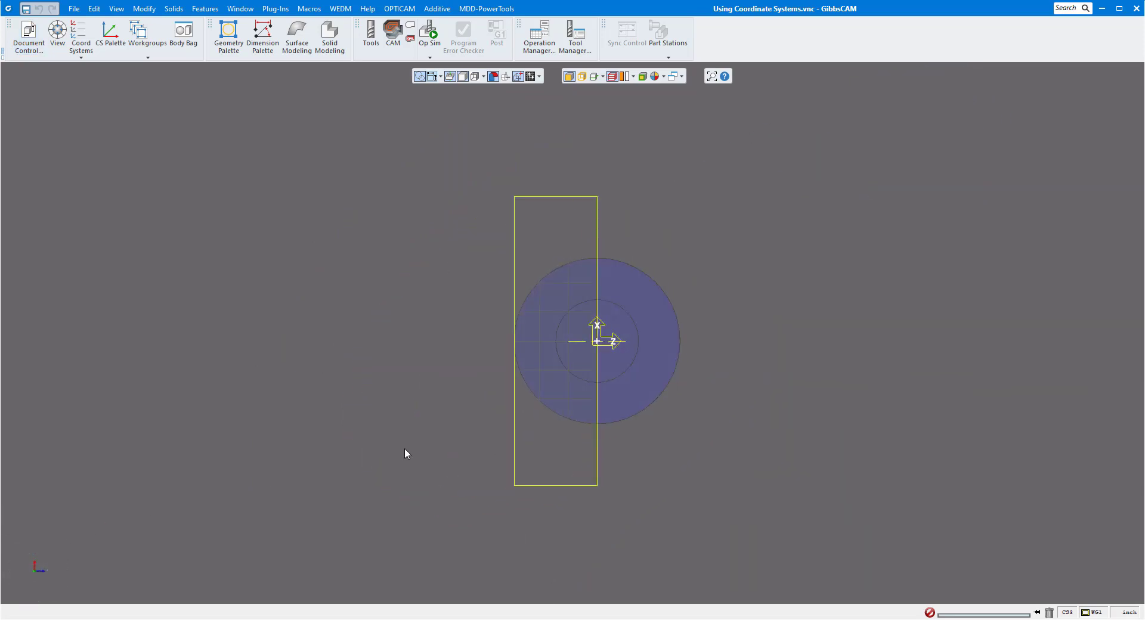
scroll(445, 425, "down", 1)
middle_click_drag(593, 419, 508, 355)
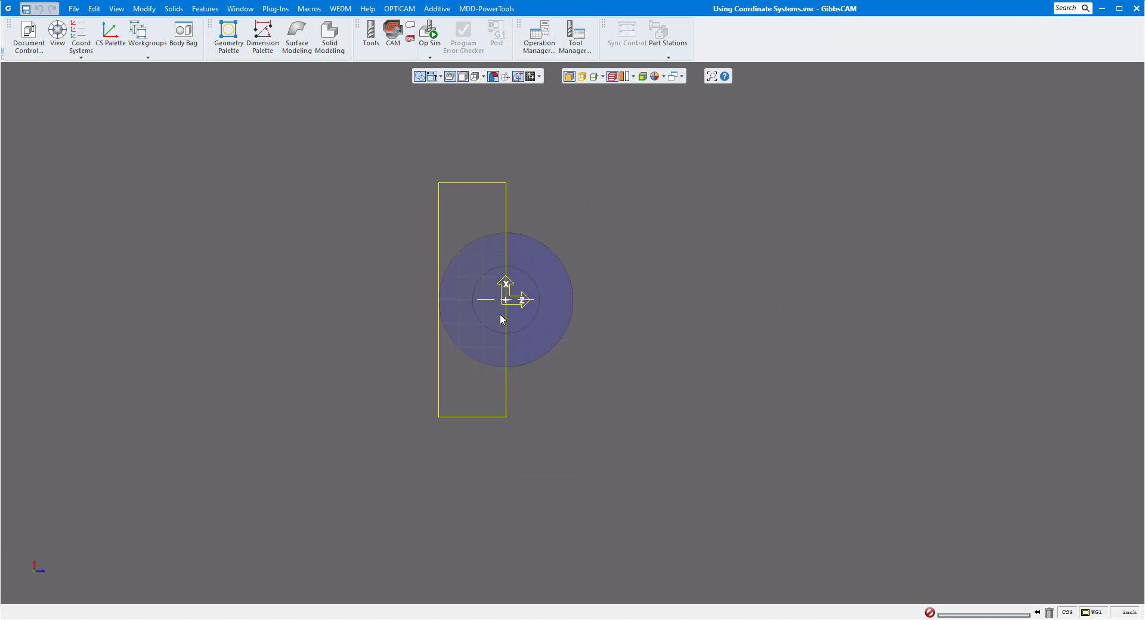
scroll(545, 338, "down", 1)
scroll(546, 338, "up", 3)
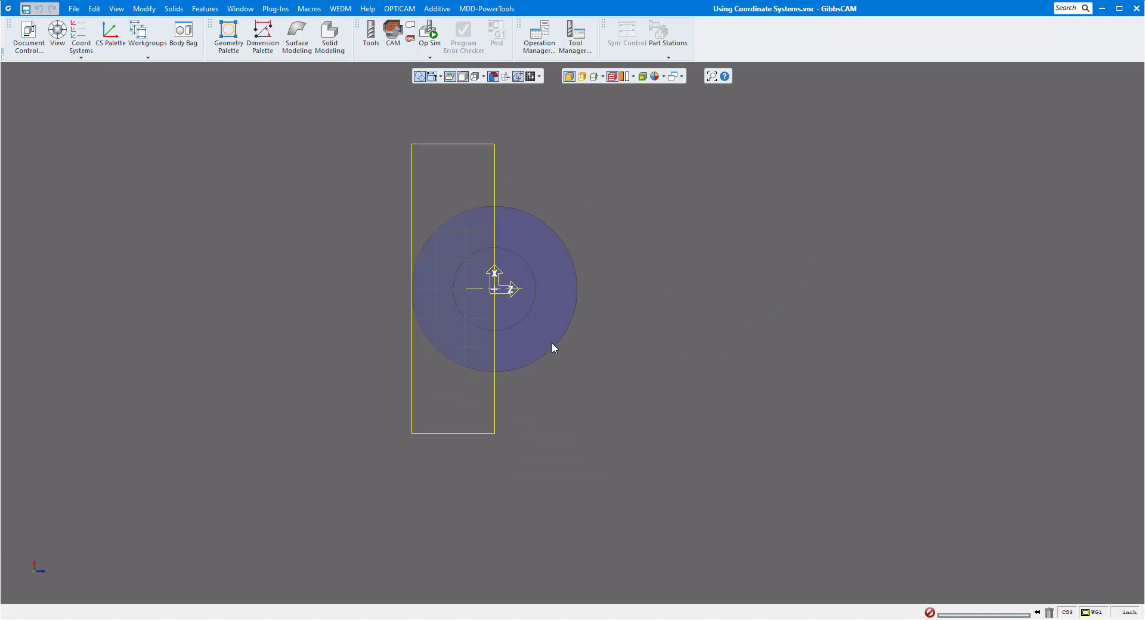
scroll(560, 344, "up", 1)
scroll(560, 343, "down", 3)
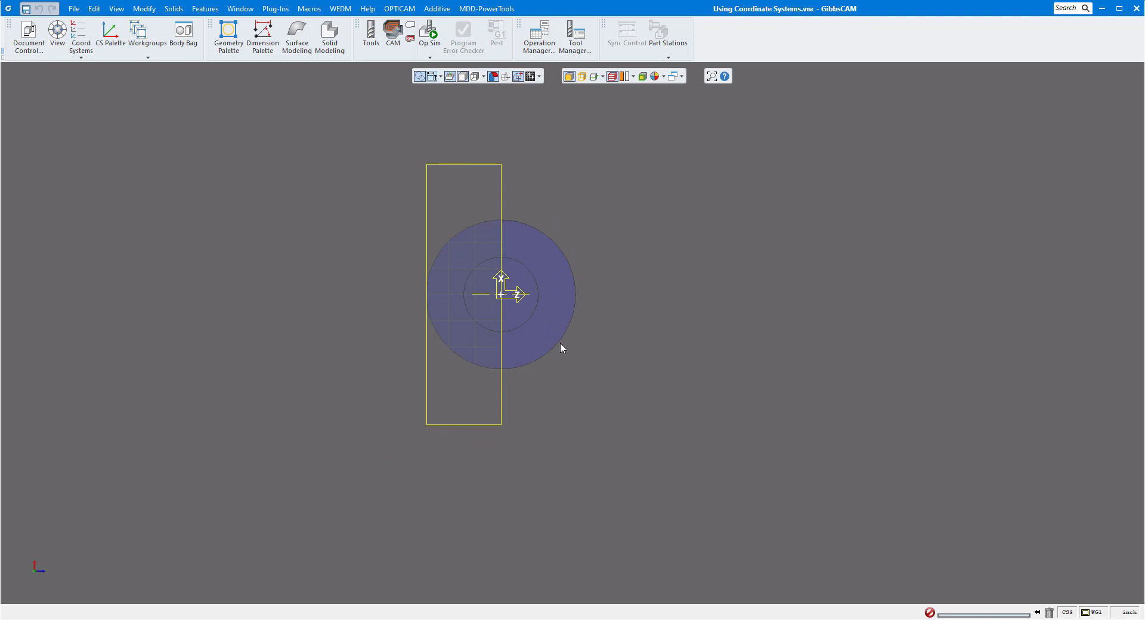
key("ctrl+i")
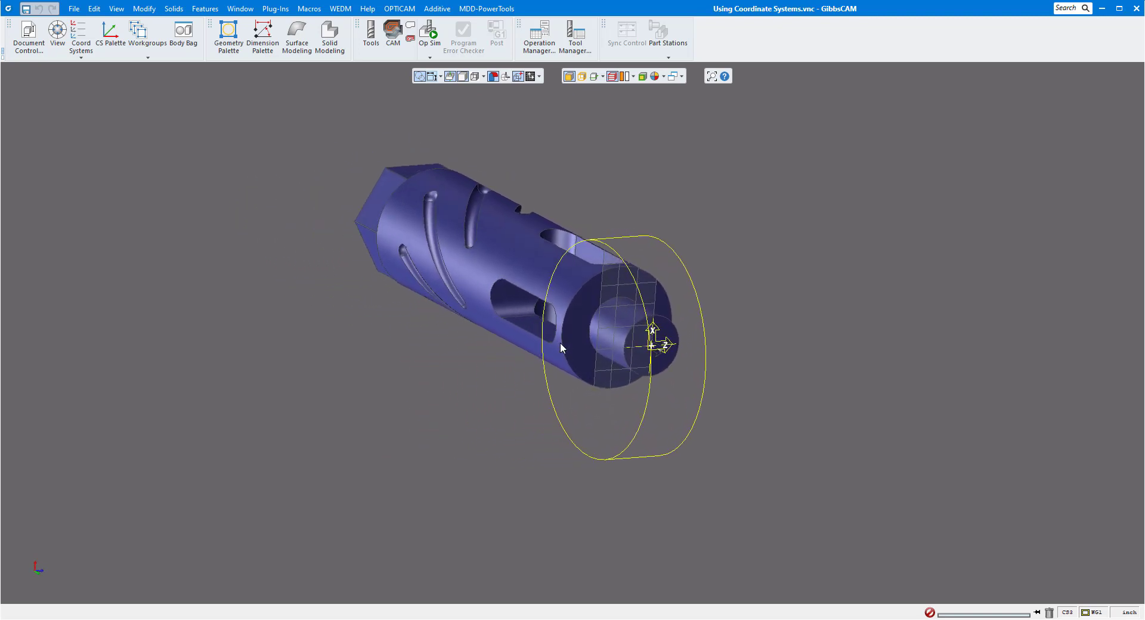
- List the coordinate systems and activate XY plane, HY backside plane, ZX plane and YZ plane in turn to compare their orientations on the turned part
left_click(83, 37)
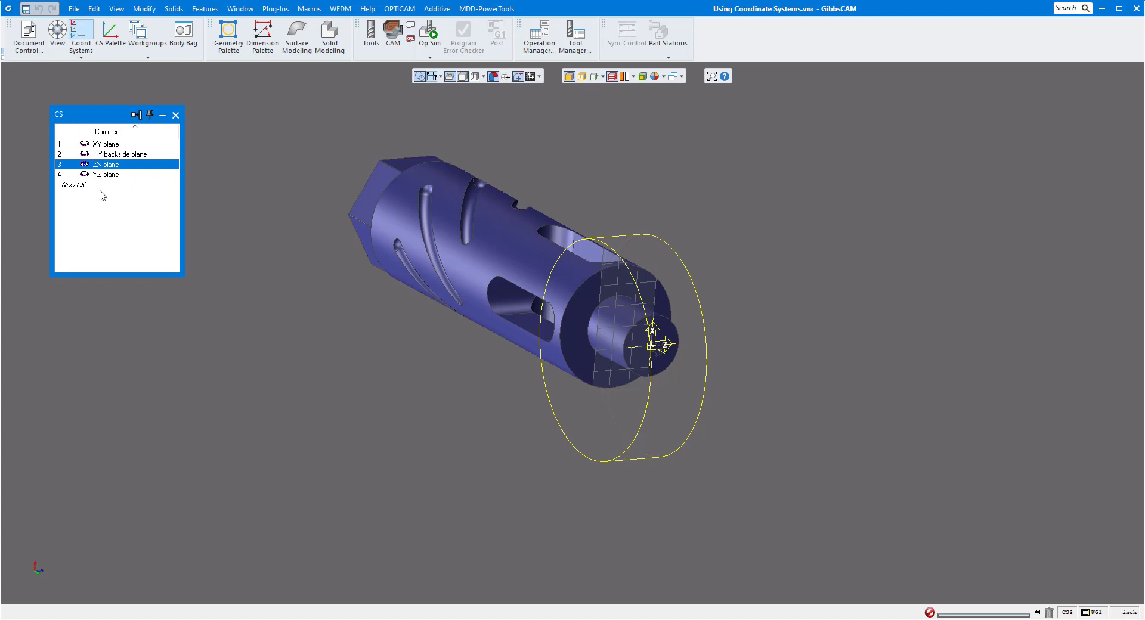
left_click(392, 176)
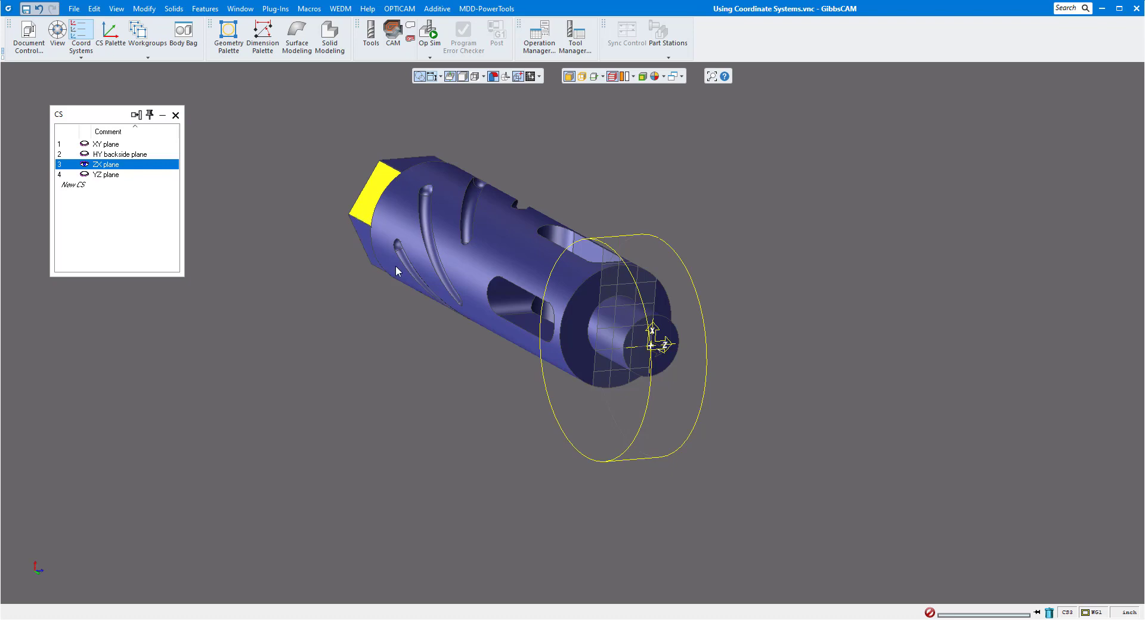
left_click(113, 148)
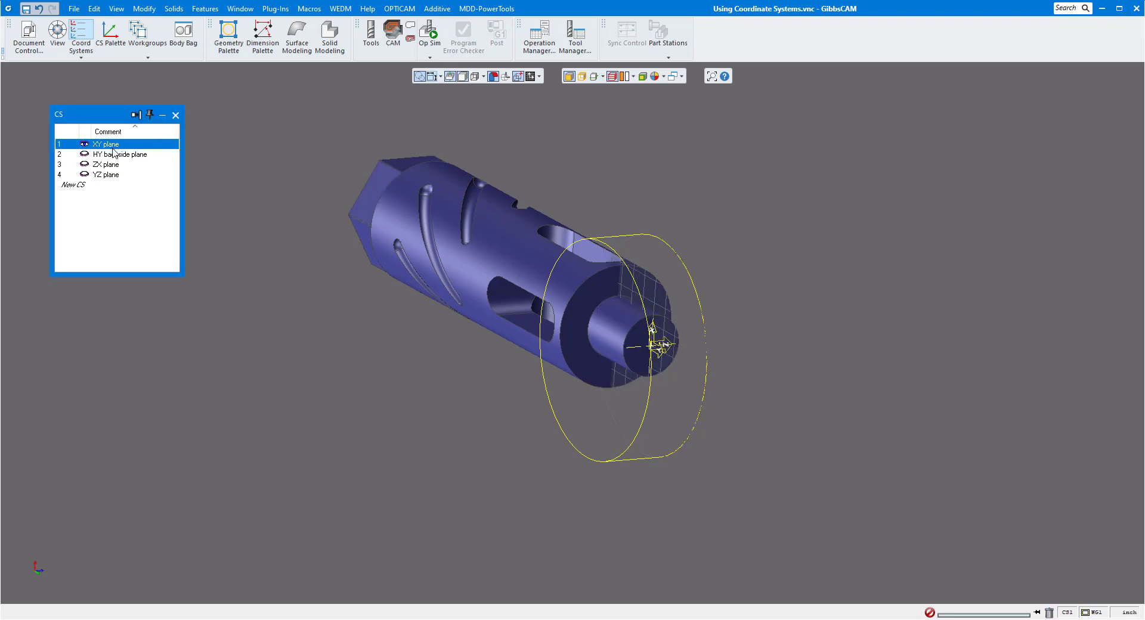
scroll(650, 346, "up", 4)
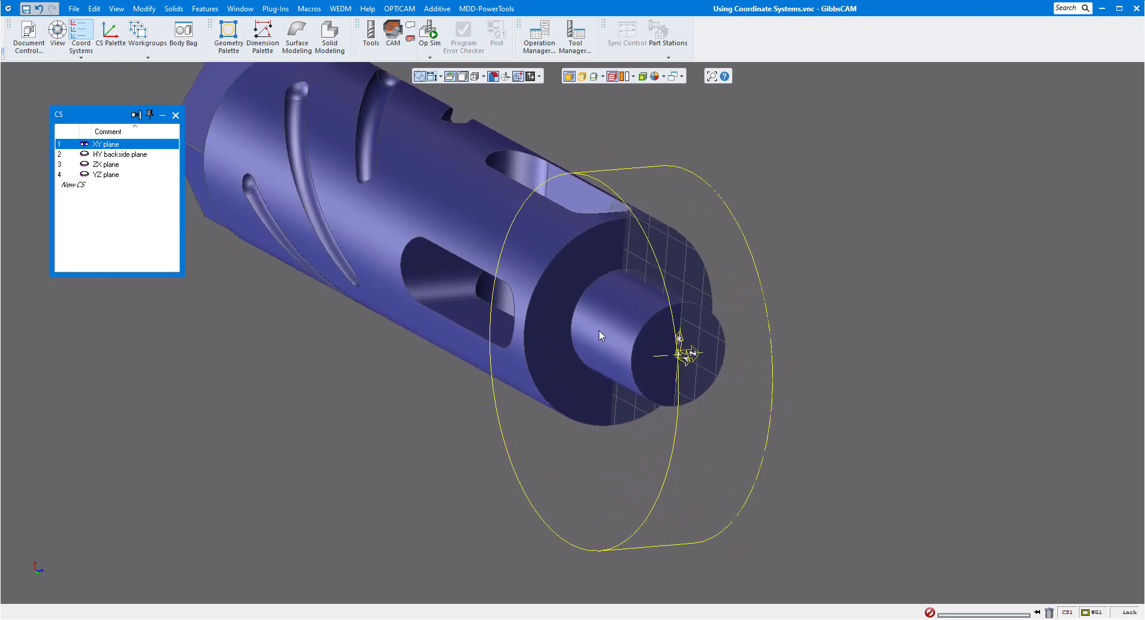
scroll(655, 347, "down", 3)
scroll(656, 349, "up", 1)
scroll(656, 348, "up", 3)
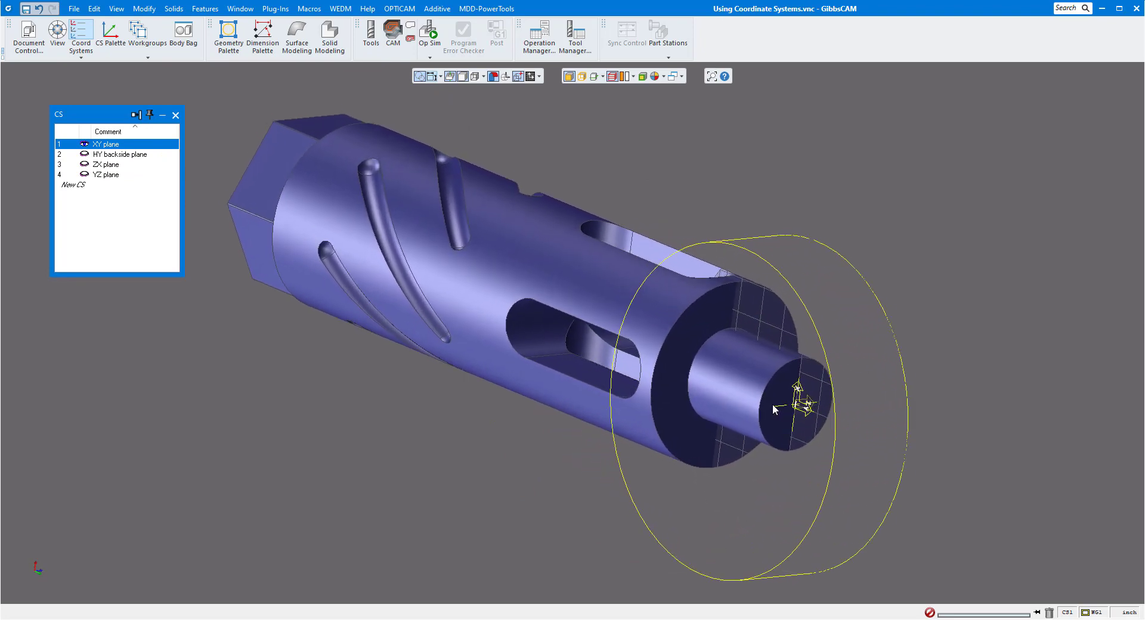
left_click(119, 154)
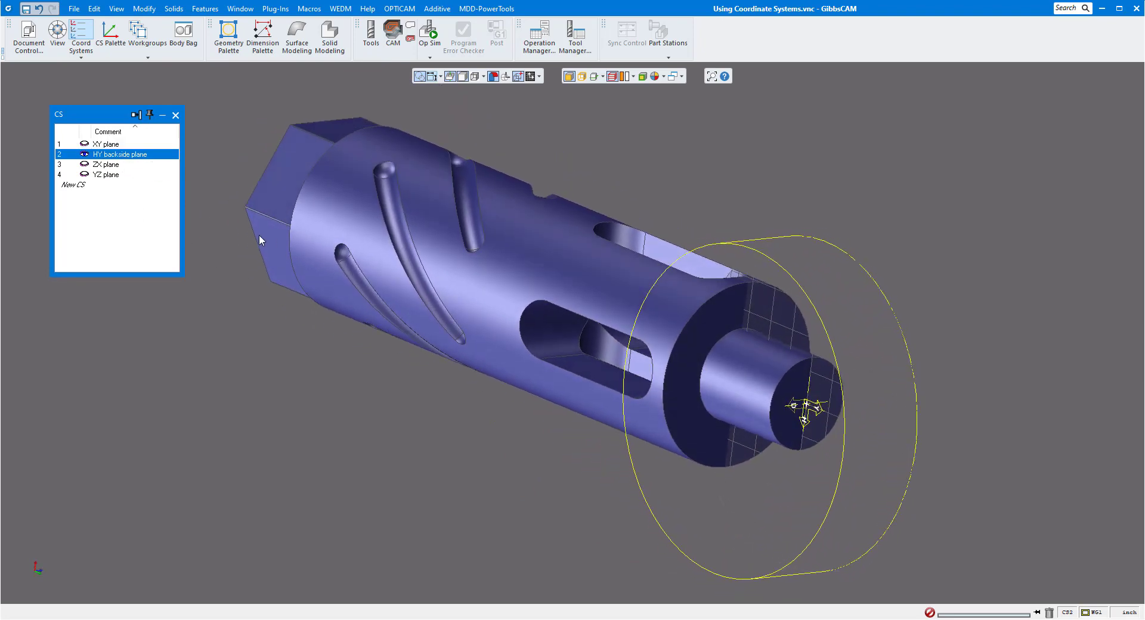
left_click(113, 166)
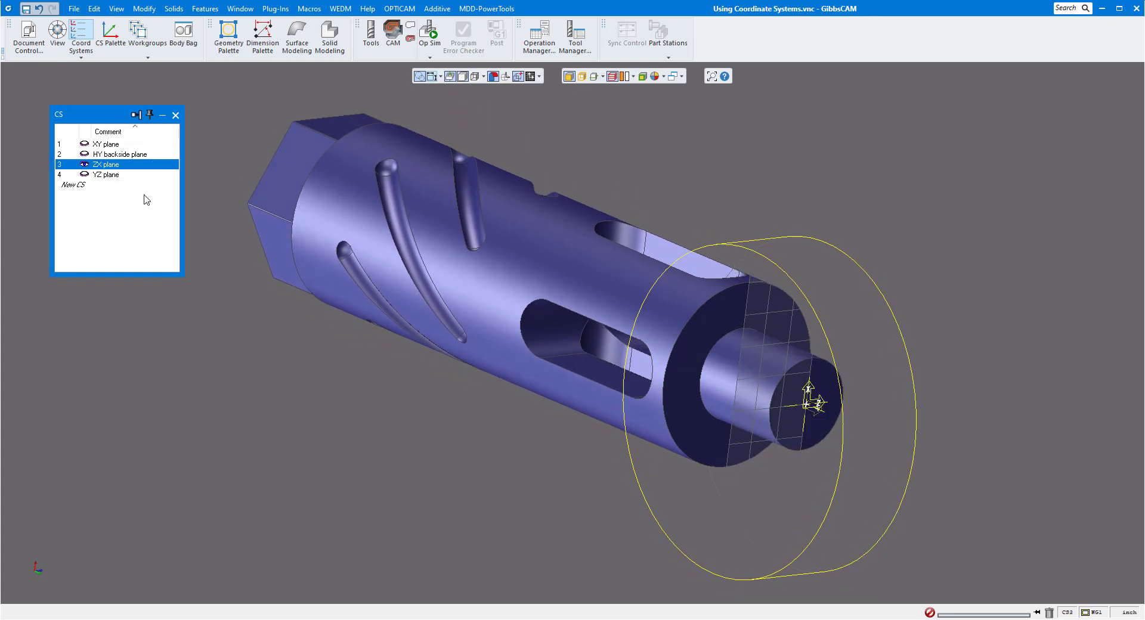
left_click(112, 179)
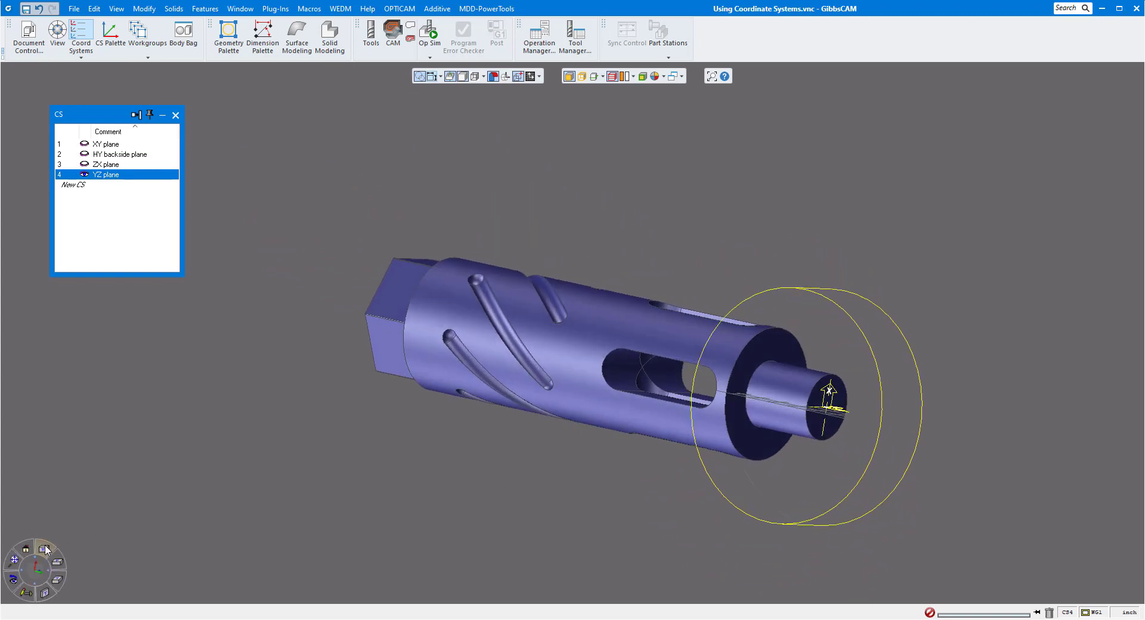
- Compare the turned part's standard view in the YZ plane with the same view in the ZX plane coordinate system
left_click(46, 549)
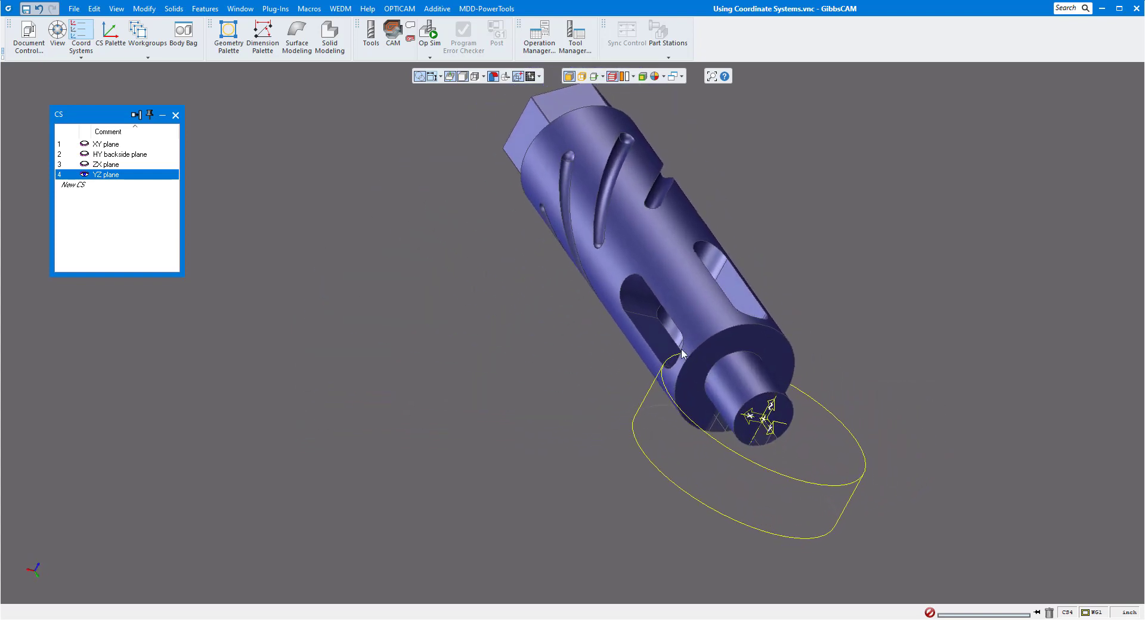
left_click(113, 165)
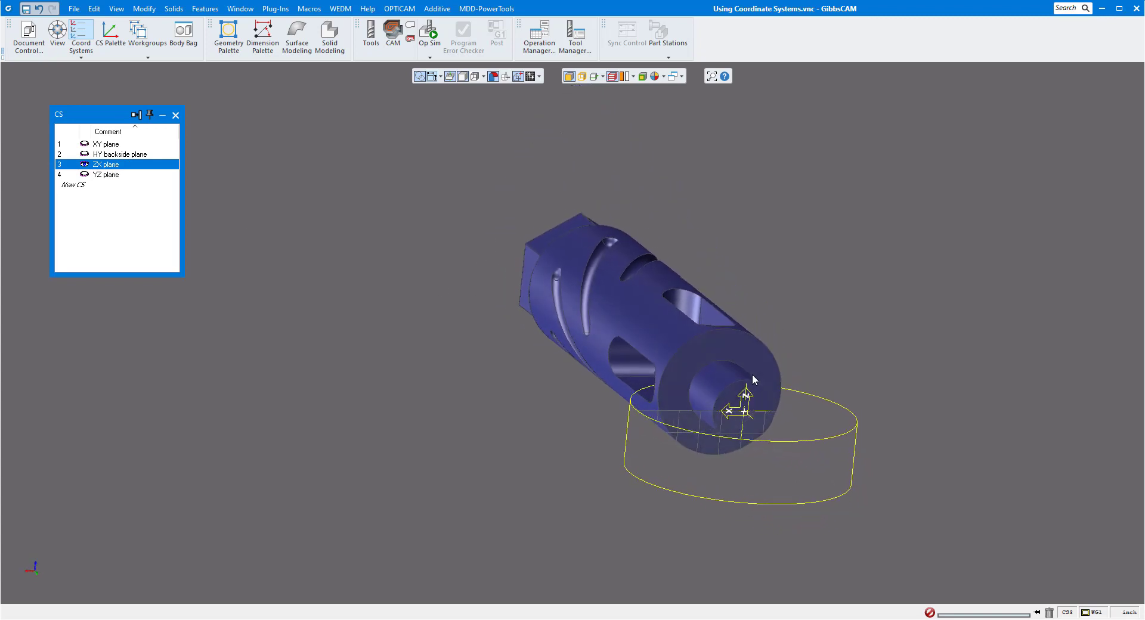
mouse_move(27, 570)
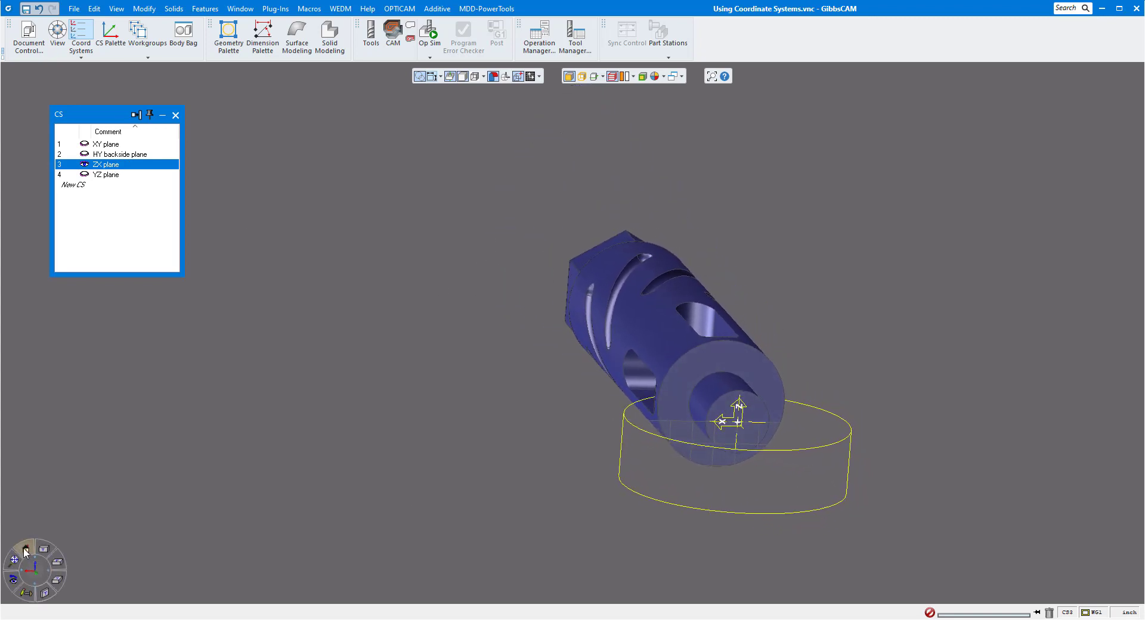
left_click(45, 549)
middle_click_drag(699, 404, 716, 409)
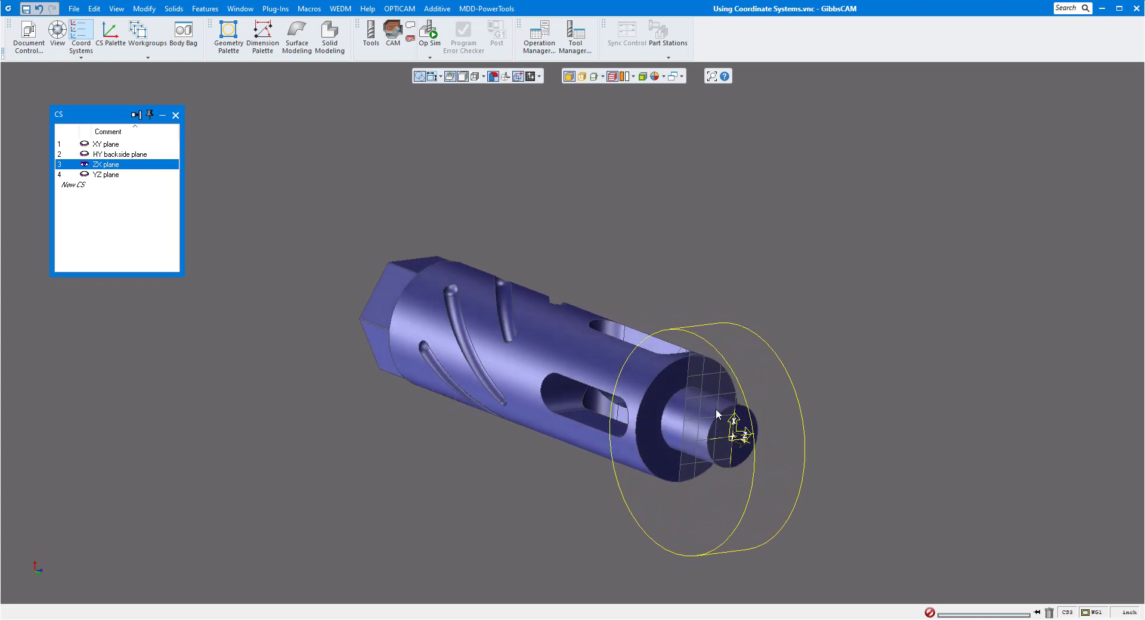
- Rotate the whole turned solid 90° counterclockwise about Y 0, Z 0 in the YZ plane coordinate system
left_click(115, 174)
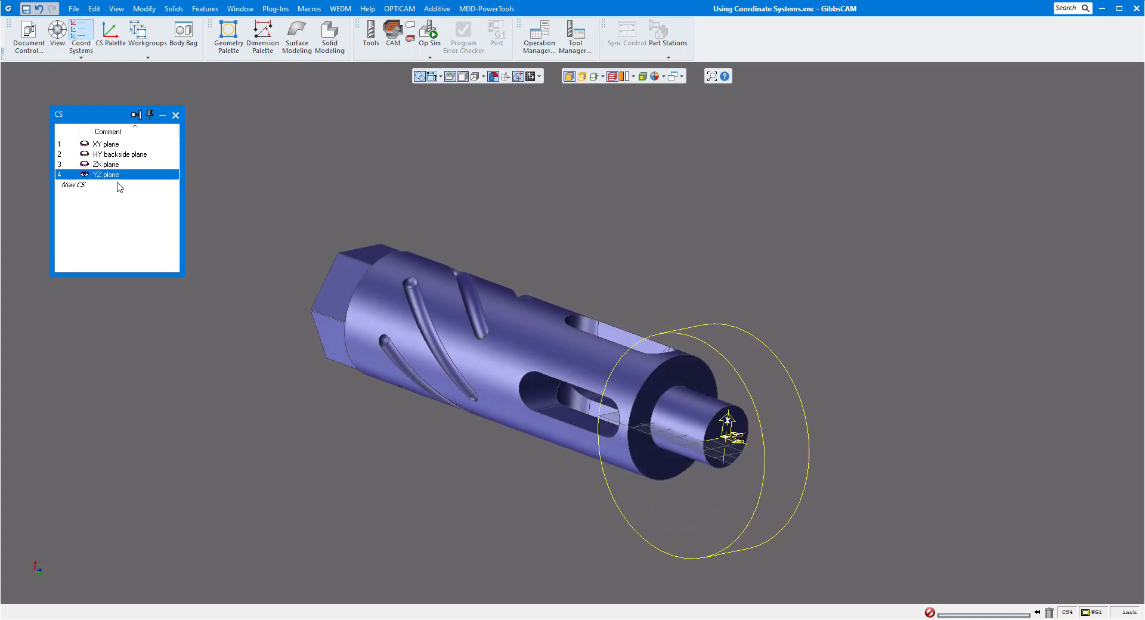
left_click(663, 411)
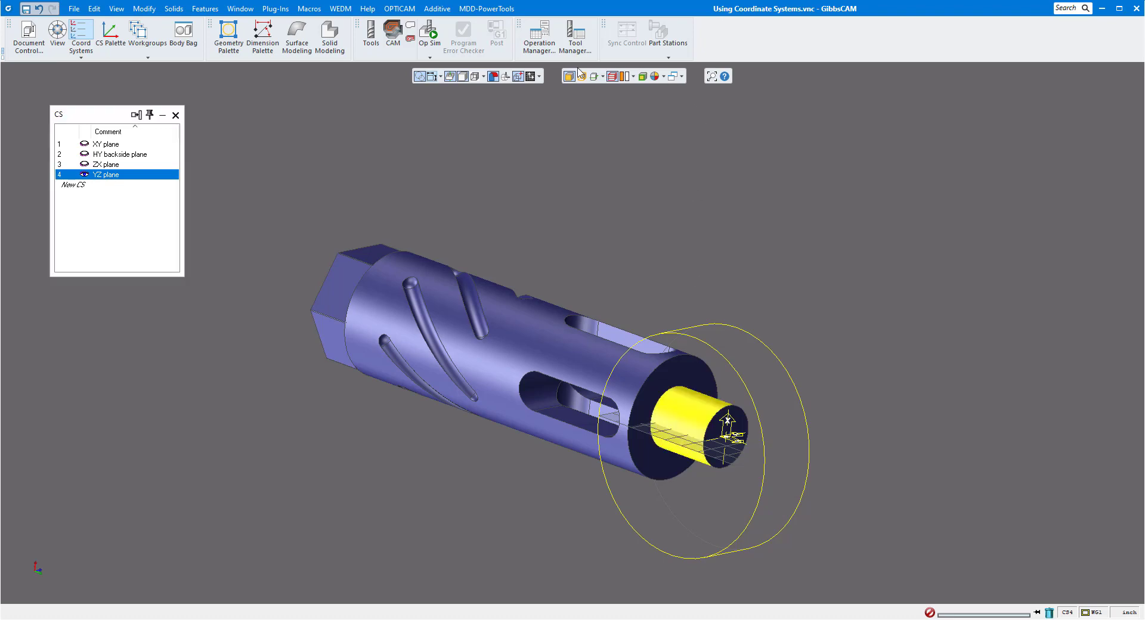
left_click(524, 348)
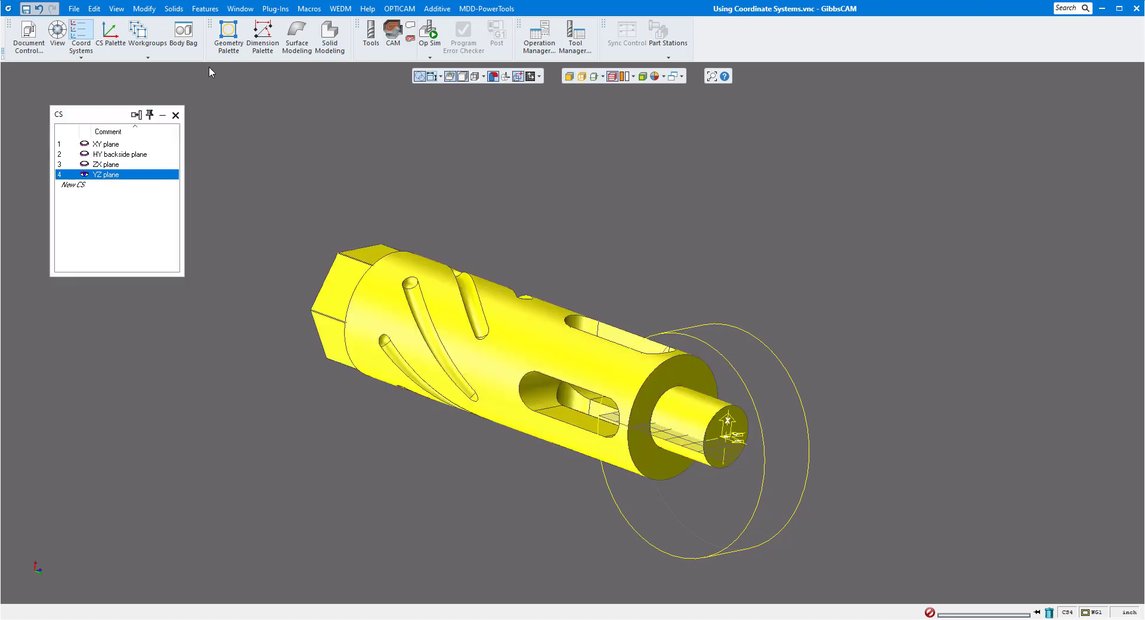
left_click(144, 9)
left_click(165, 89)
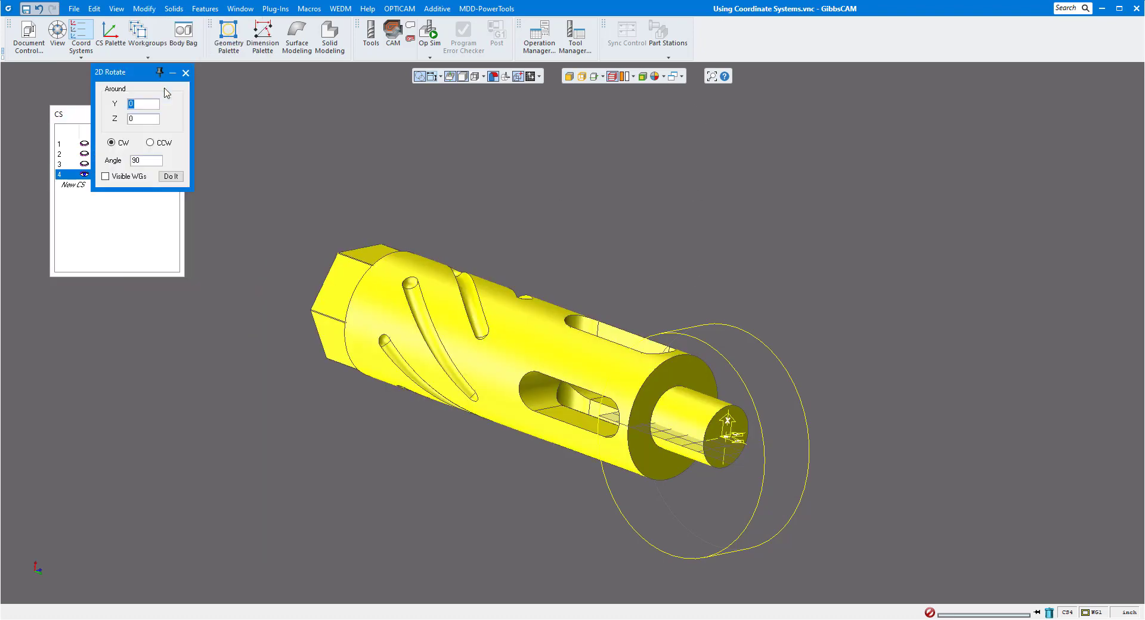
left_click(150, 143)
left_click(171, 177)
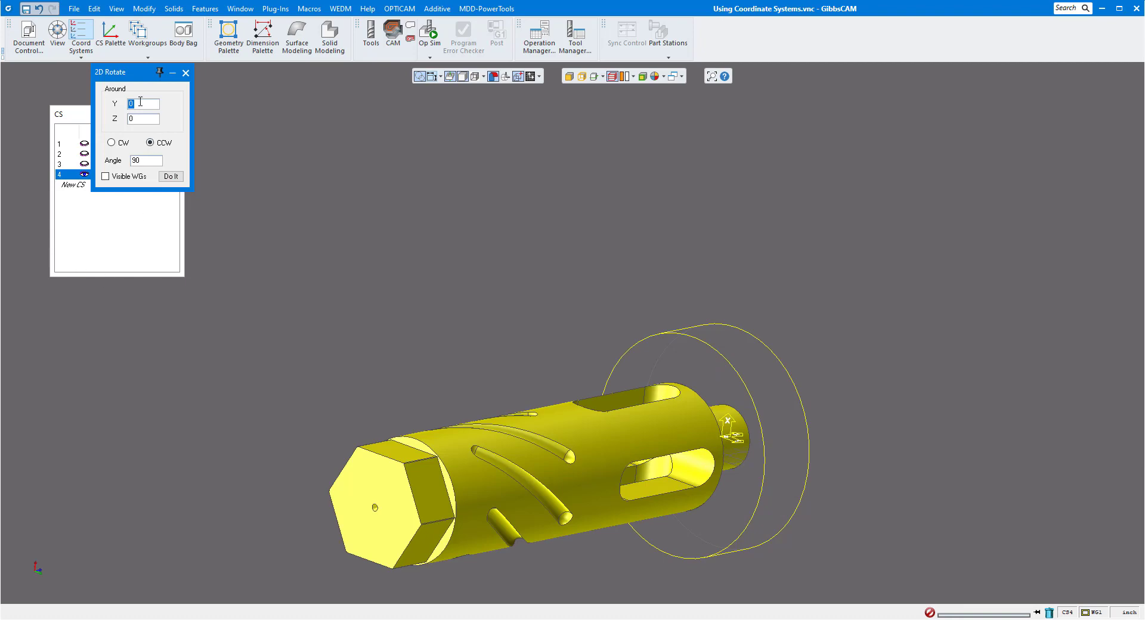
- Activate the ZX plane coordinate system, examine the rotated part square to it and deselect the part
left_click_drag(122, 73, 330, 101)
left_click(115, 165)
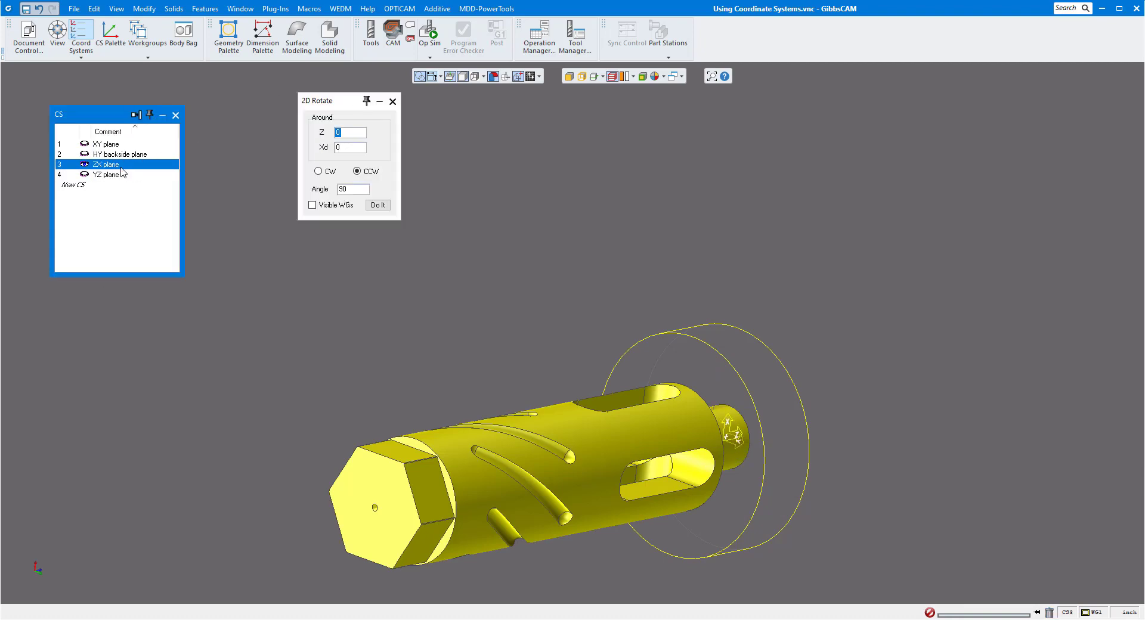
left_click(42, 548)
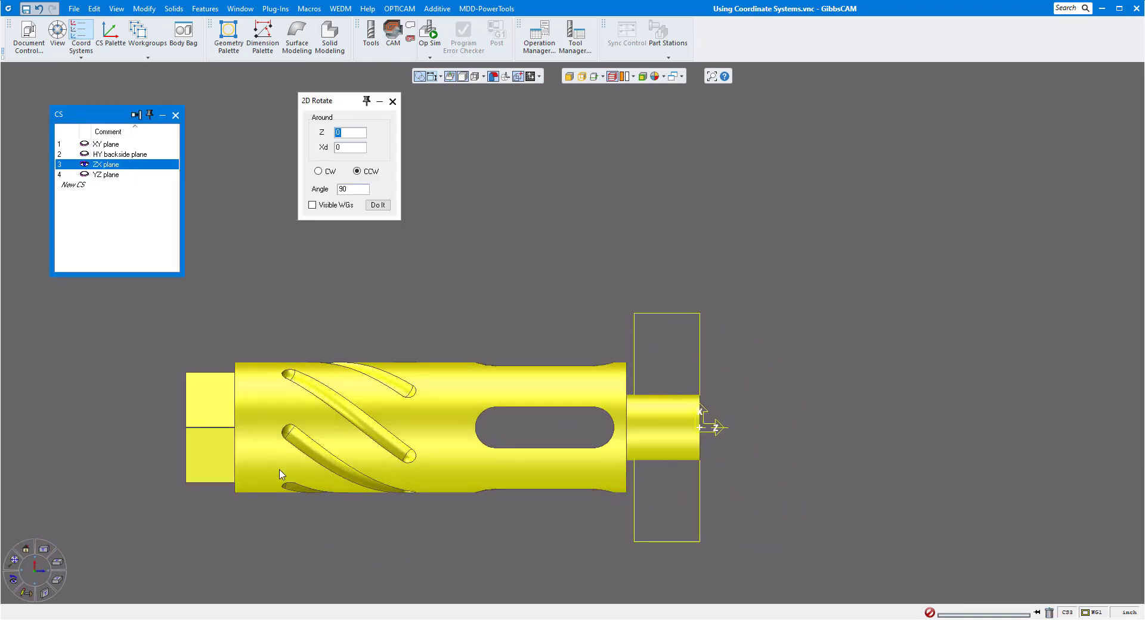
scroll(752, 412, "down", 2)
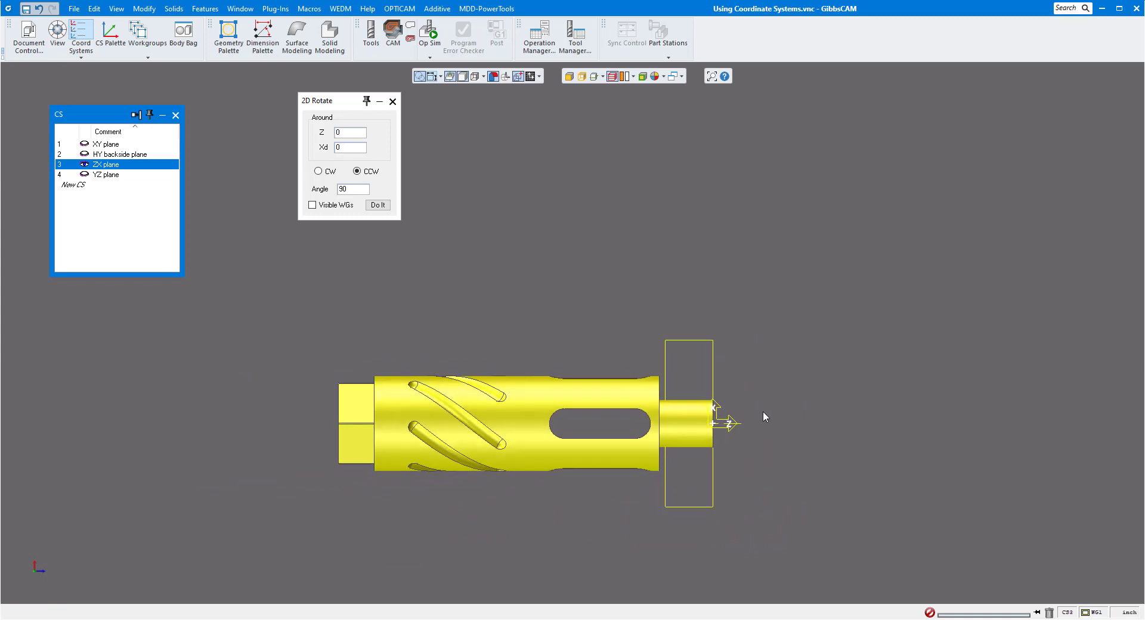
left_click(764, 411)
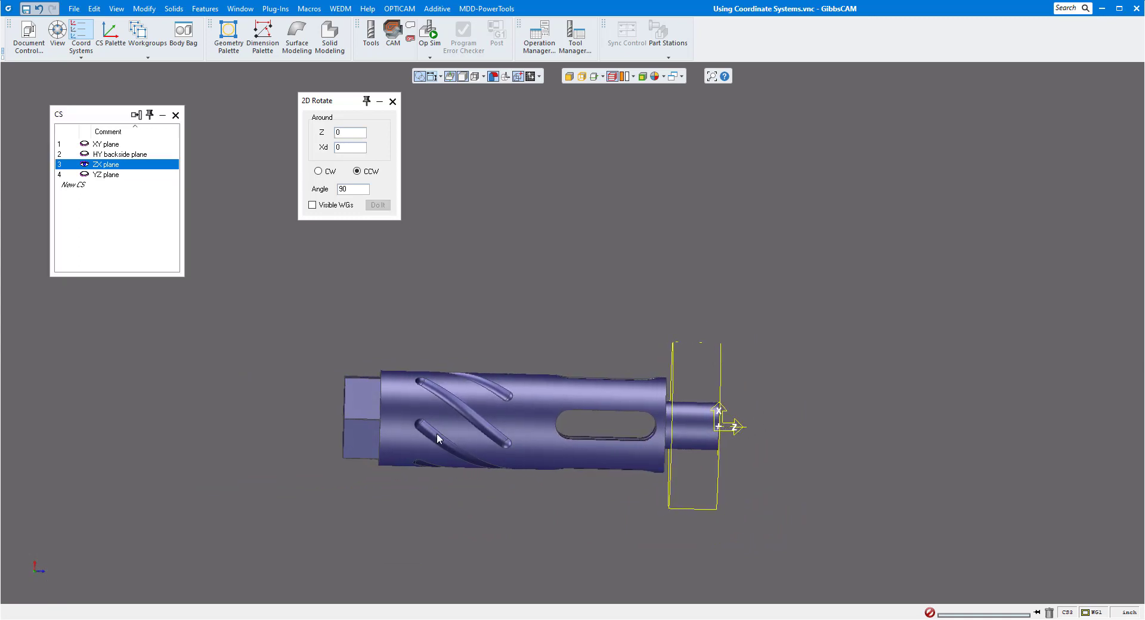
left_click(155, 10)
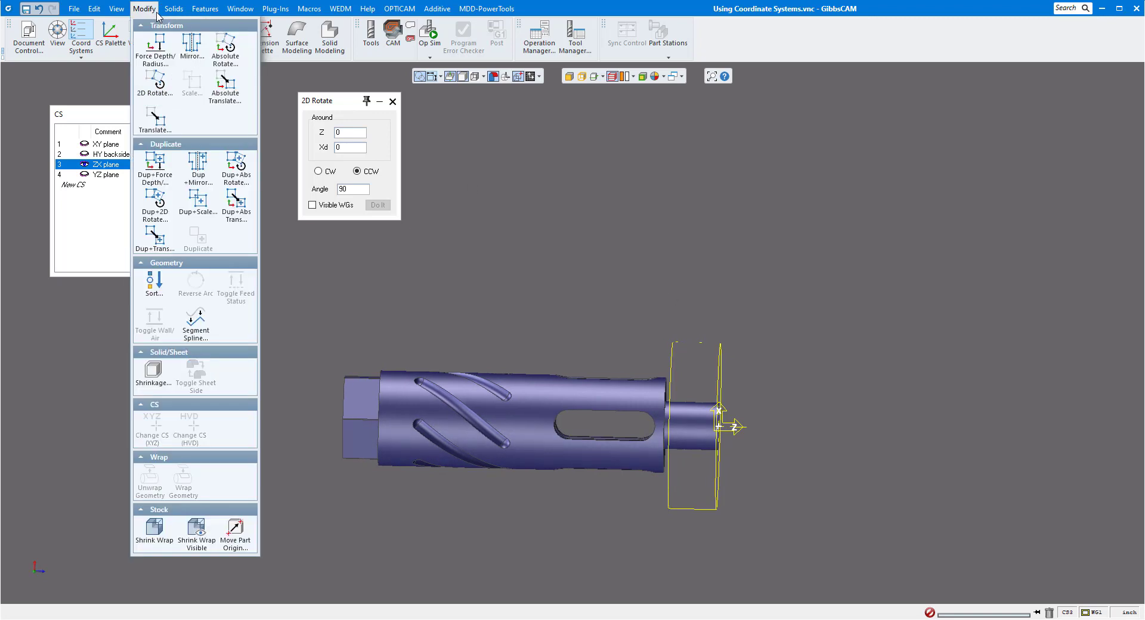
left_click(235, 530)
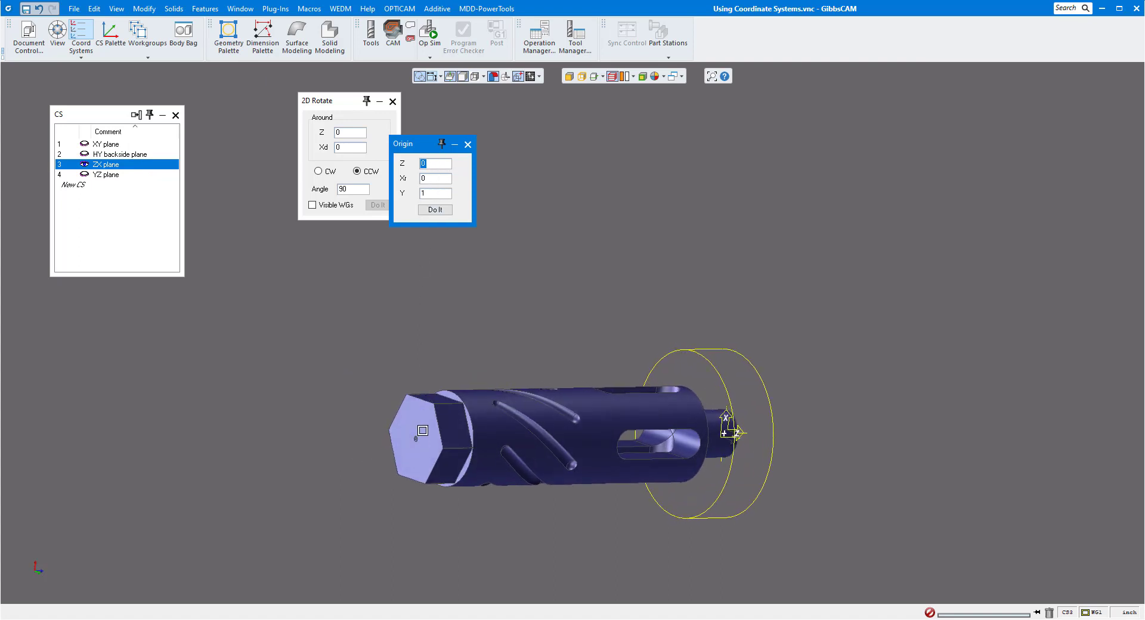
left_click(424, 431)
left_click(467, 145)
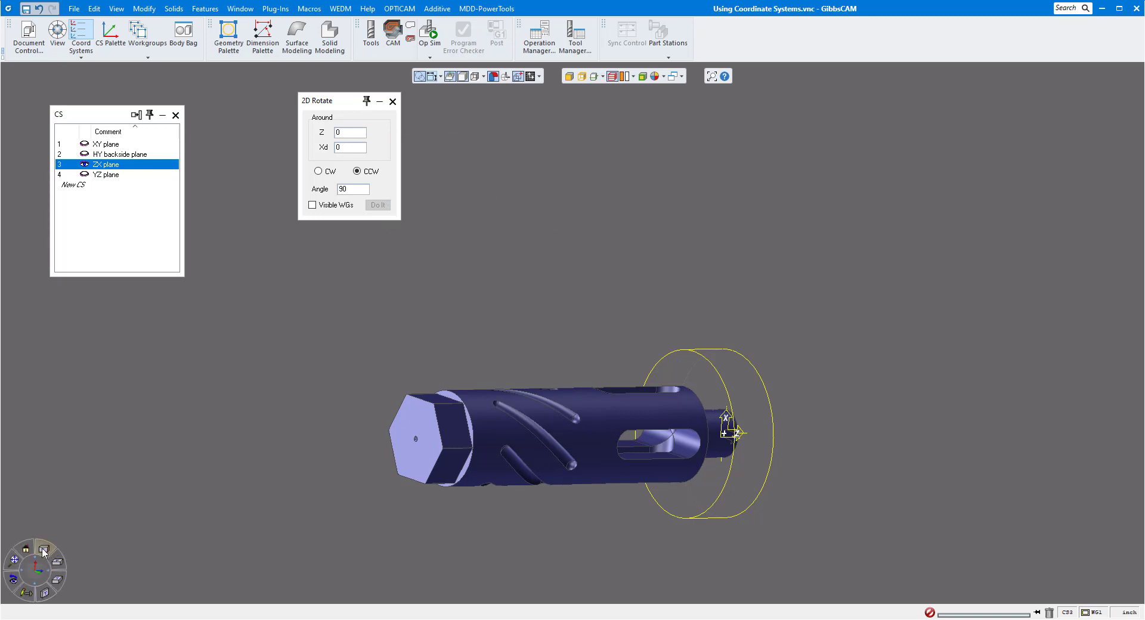
- Shrink-wrap the cylindrical stock to the turned part
left_click(15, 561)
left_click(14, 561)
scroll(472, 360, "down", 5)
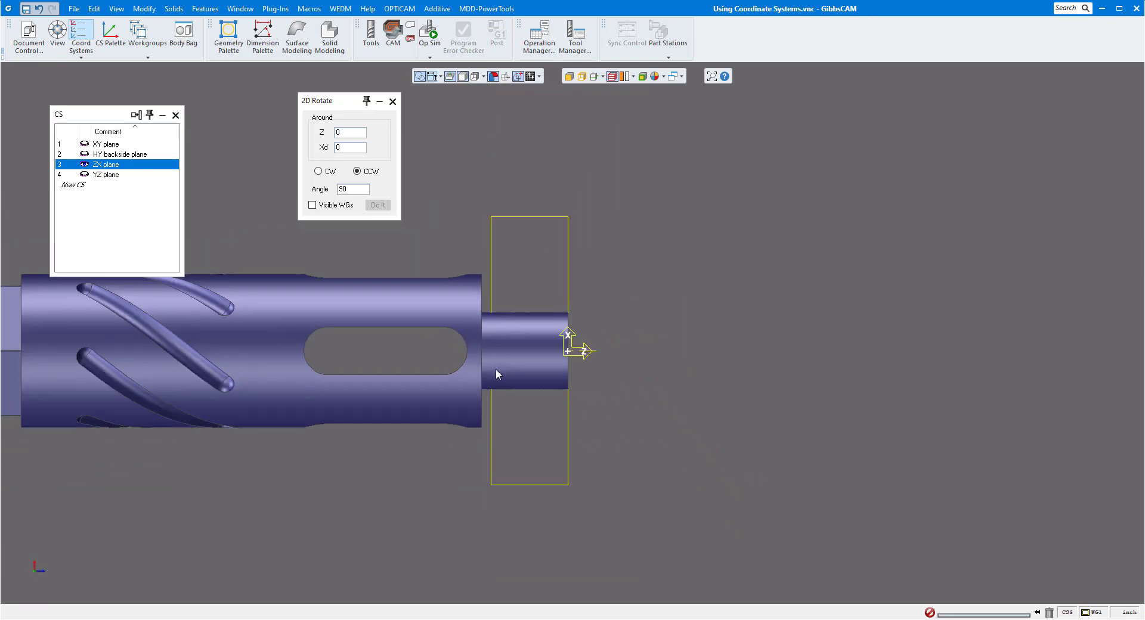
middle_click_drag(564, 411, 805, 433)
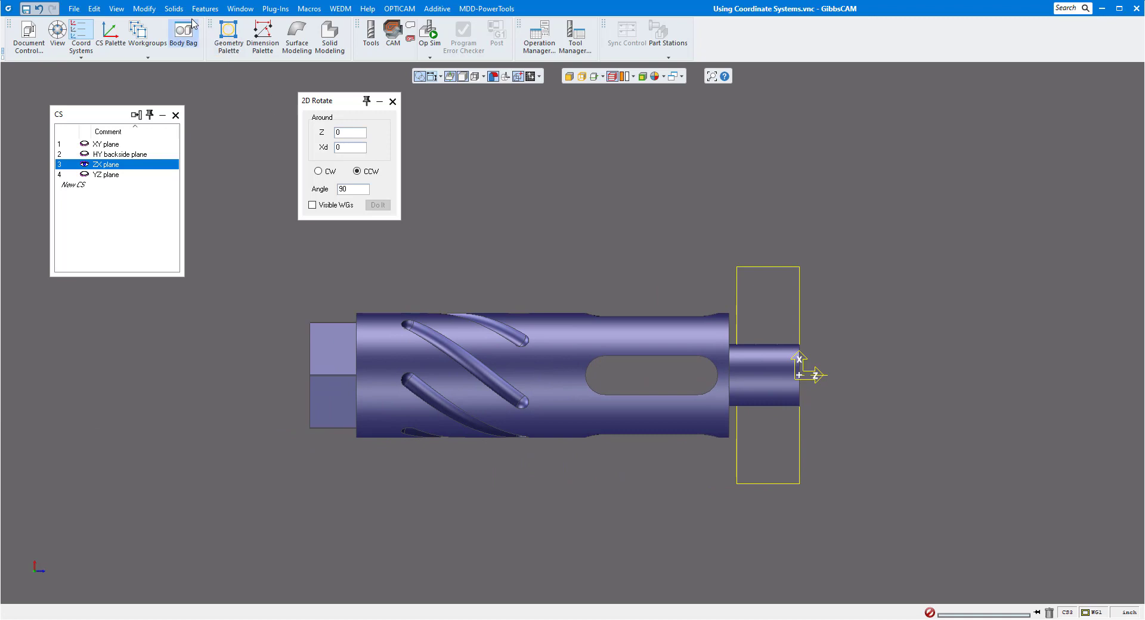
left_click(148, 9)
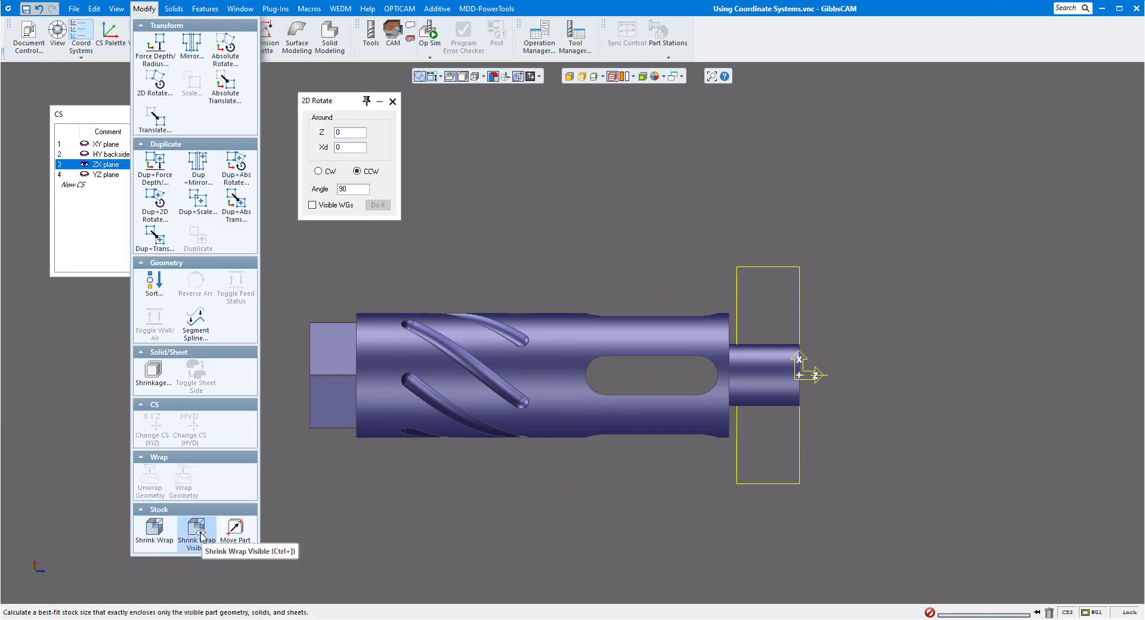
left_click(152, 531)
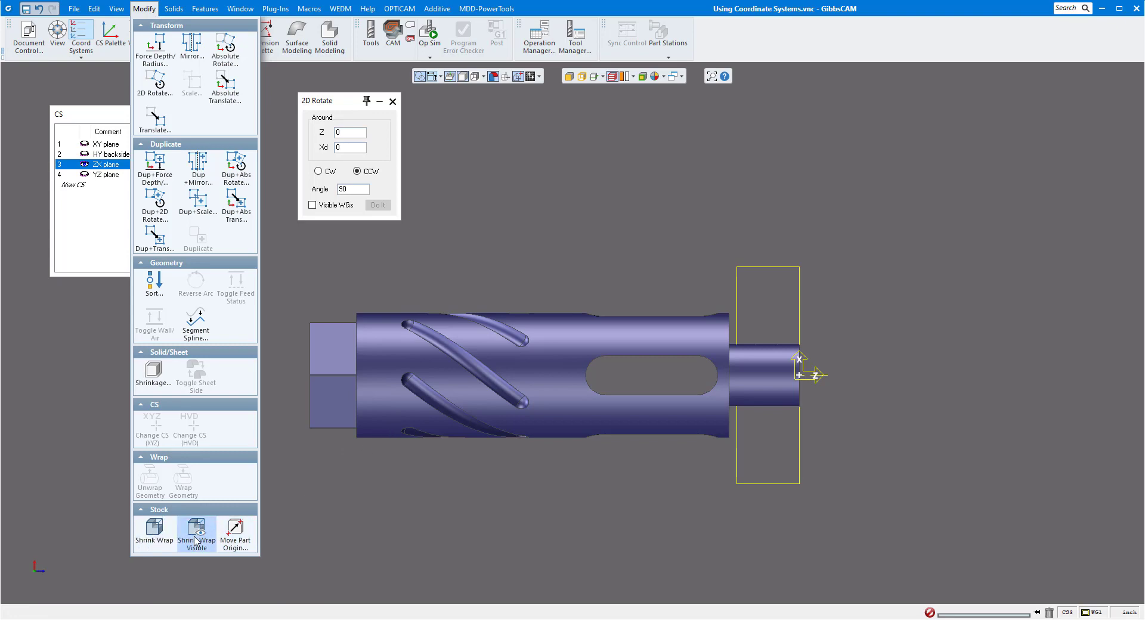
scroll(545, 418, "down", 2)
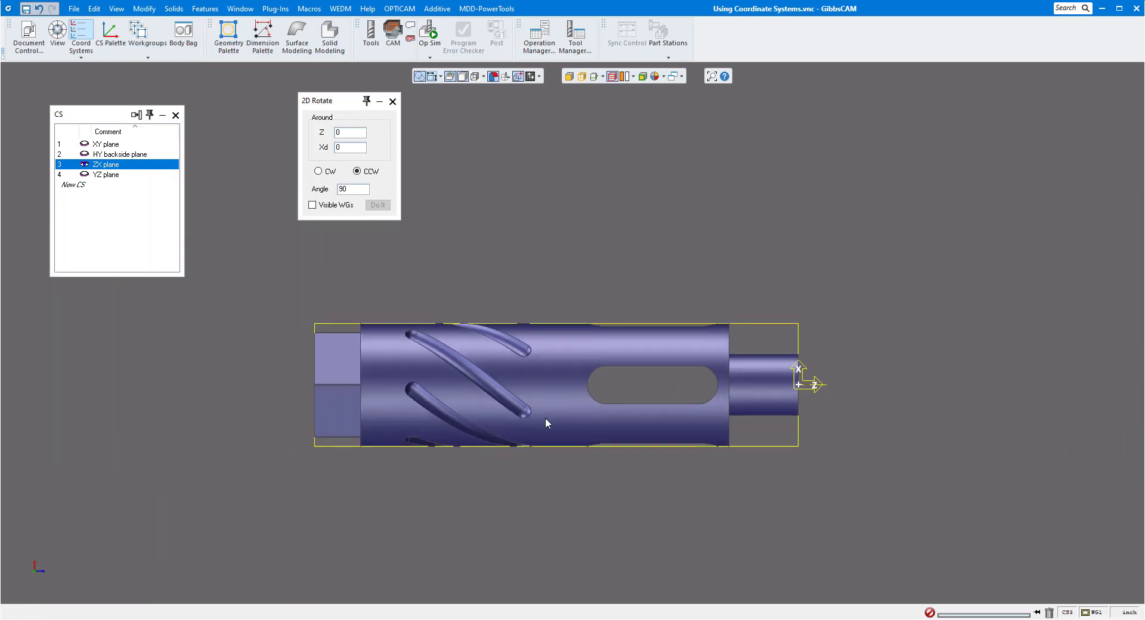
middle_click_drag(533, 417, 465, 298)
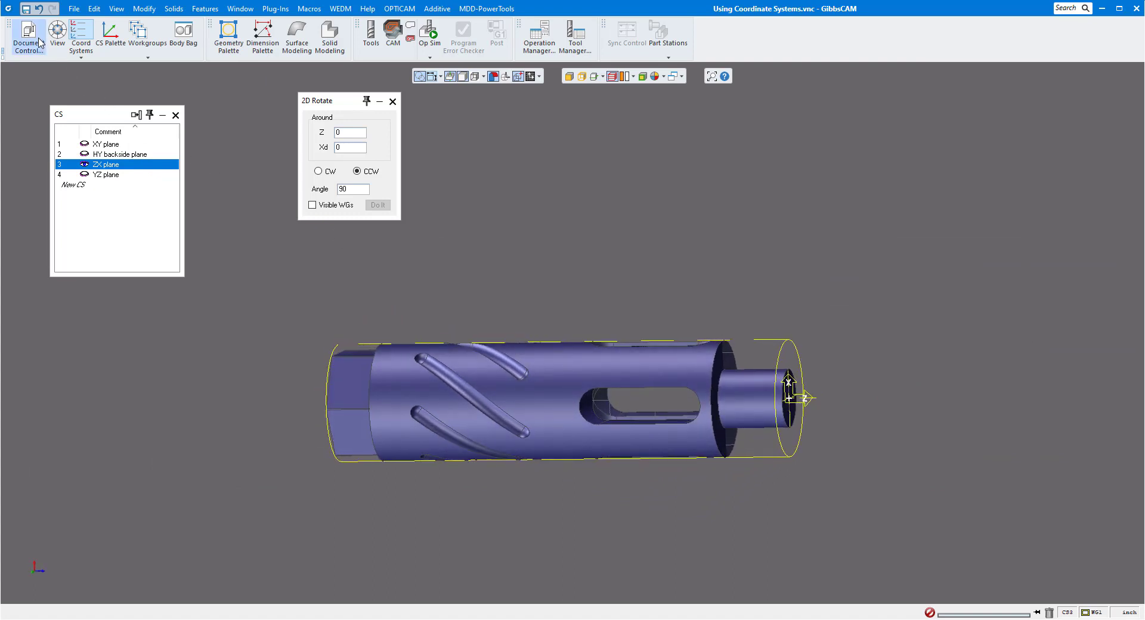
- Set the Xd clearance to 2.1 in the document settings and close them
left_click(40, 43)
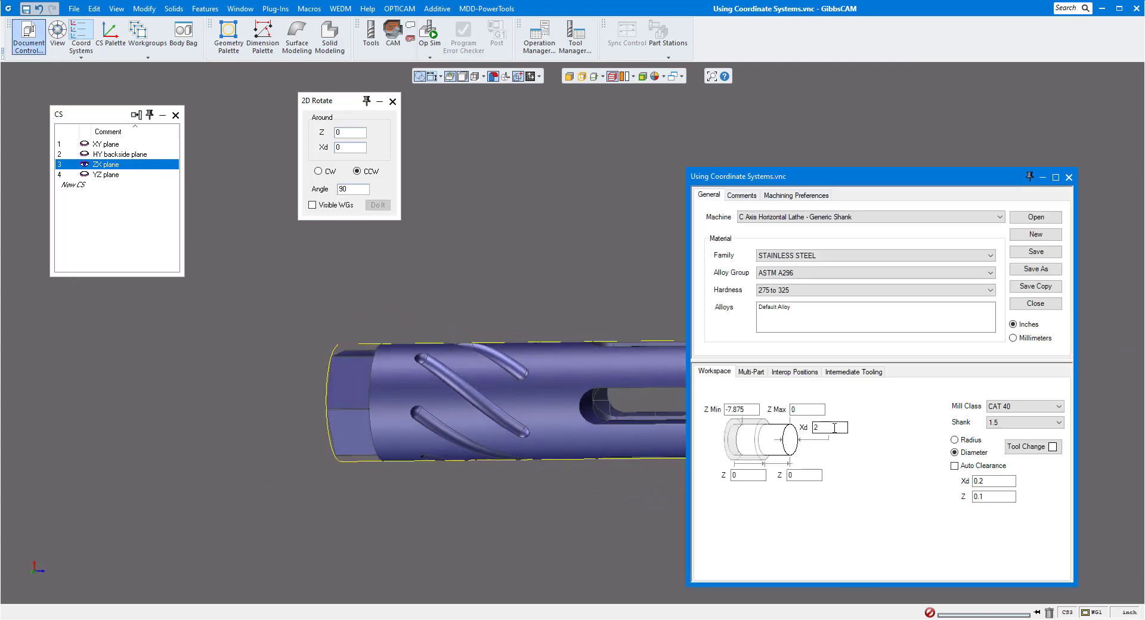
double_click(993, 481)
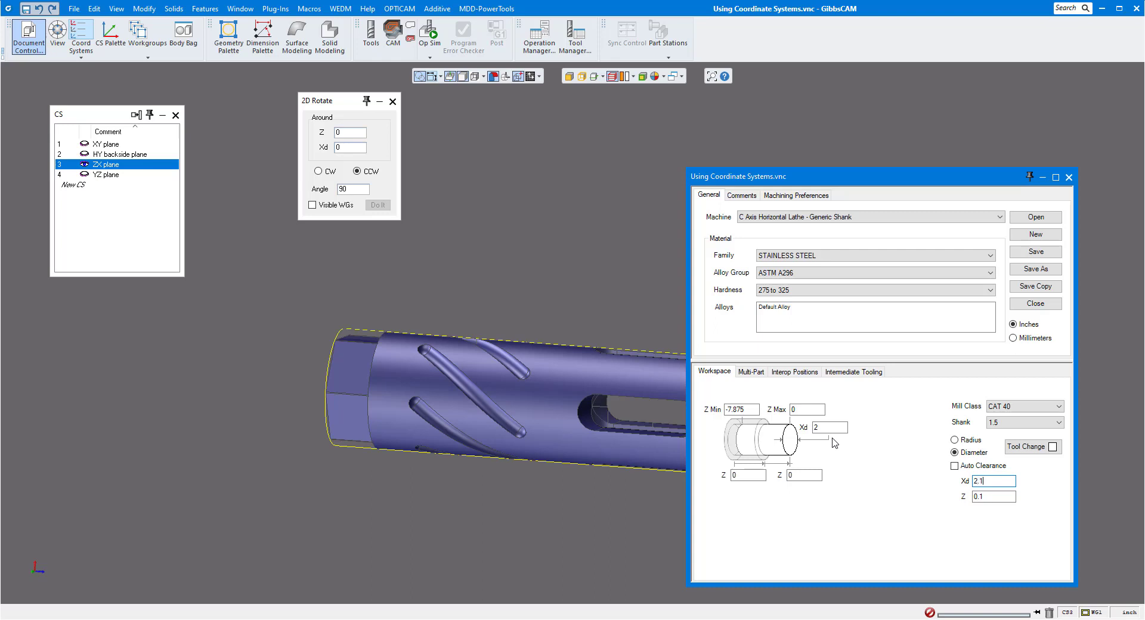
key("Tab")
left_click(1068, 177)
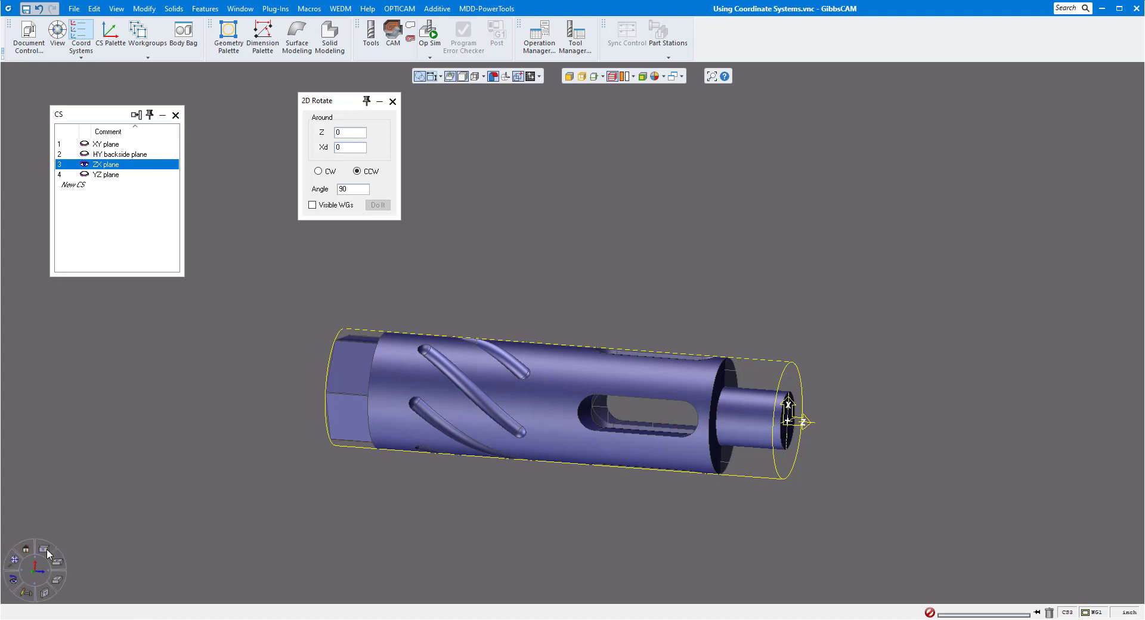
- Hide the stock outline around the turned part and leave the part unselected in an isometric view
left_click(49, 553)
scroll(580, 478, "down", 1)
scroll(580, 479, "up", 2)
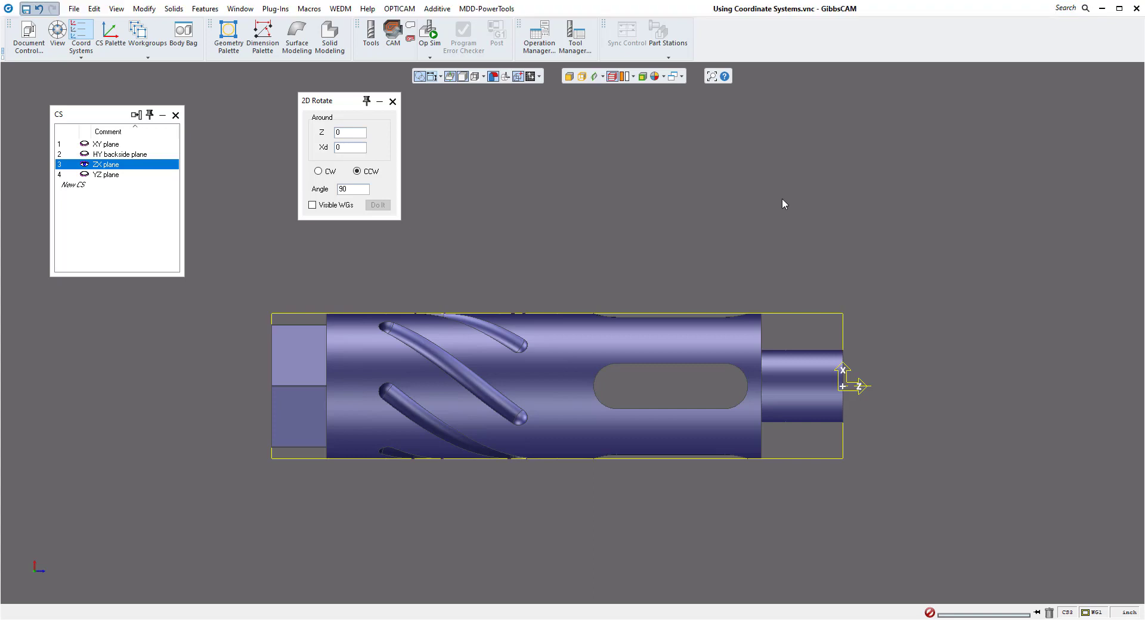
scroll(782, 198, "up", 2)
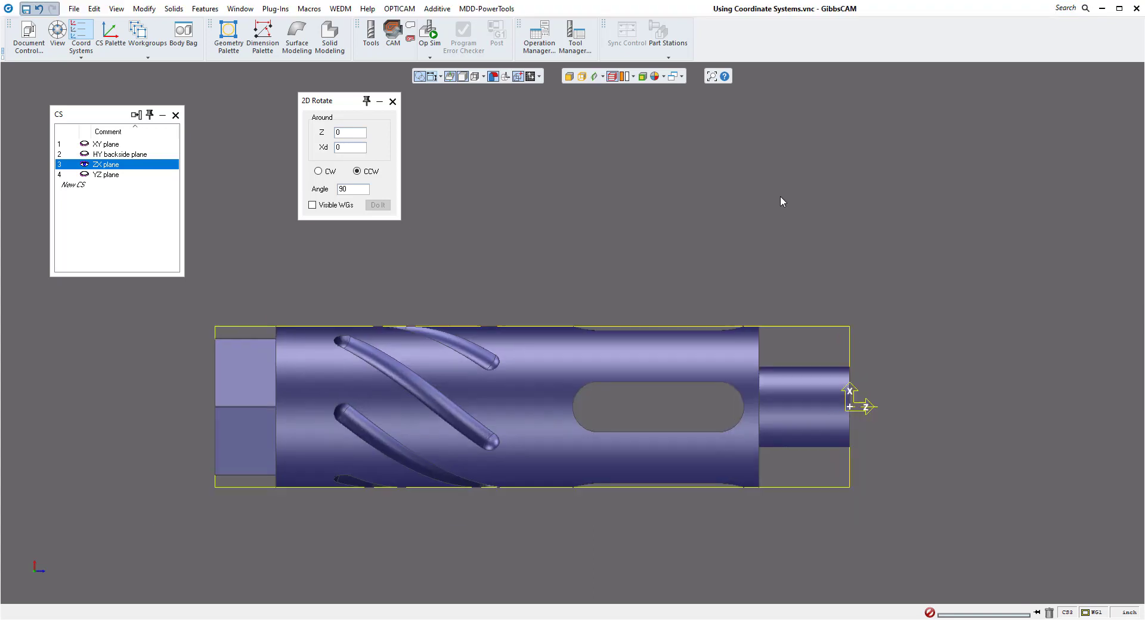
left_click(518, 76)
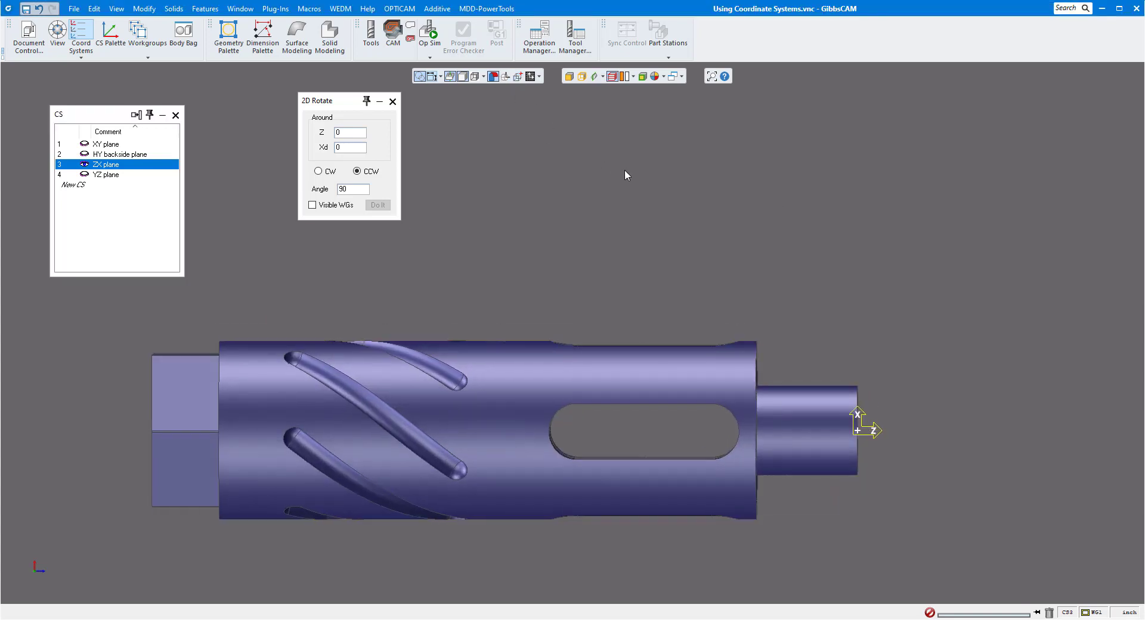
left_click(619, 303)
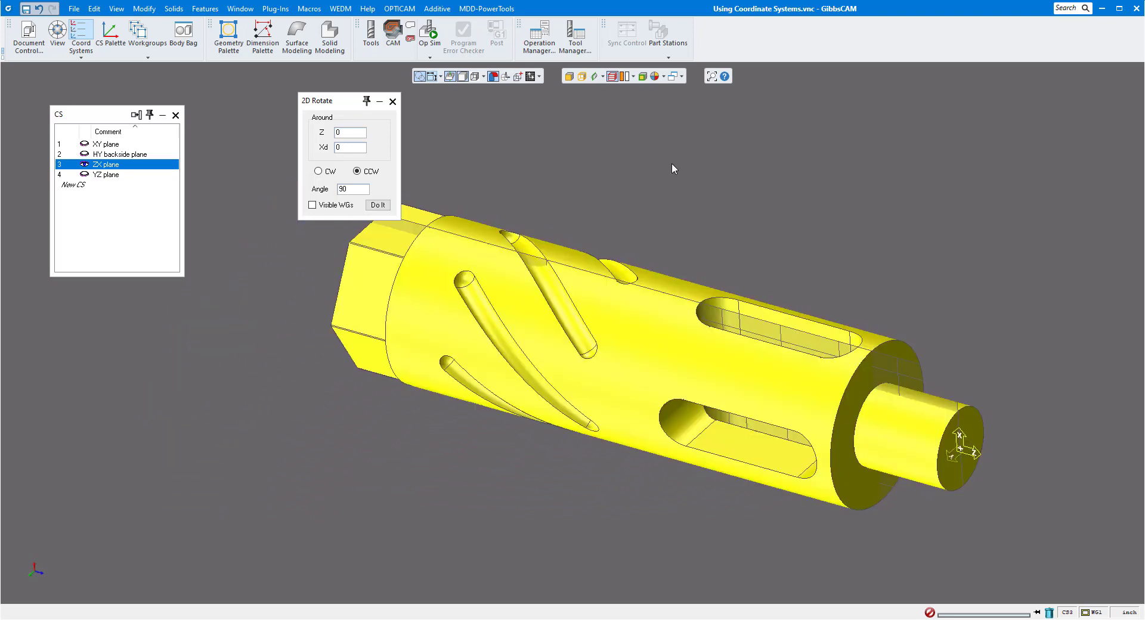
left_click(629, 168)
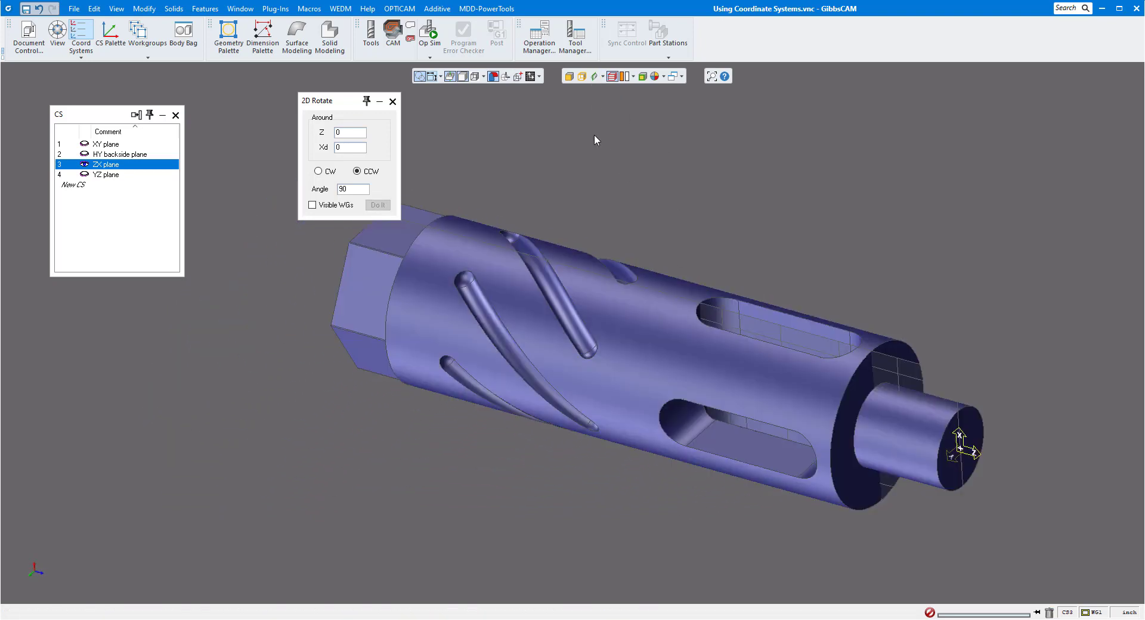
- Extract the turned part's half profile as geometry from a profiler slice in the ZX plane, hide the profiler and view the result square on
left_click(594, 76)
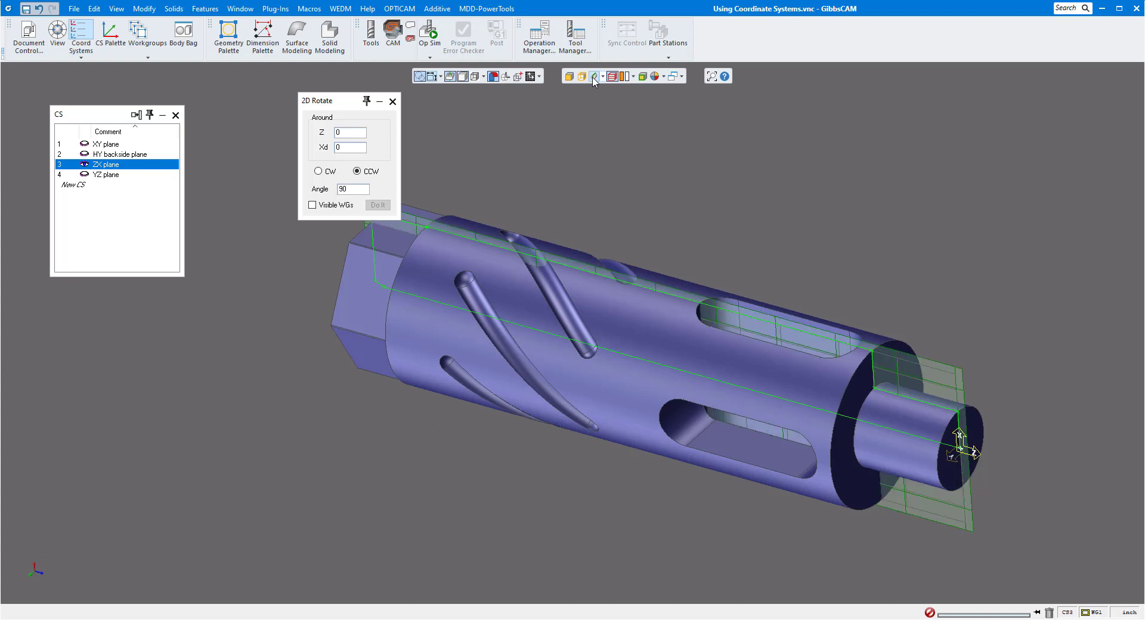
left_click(801, 329)
right_click(800, 328)
left_click(823, 336)
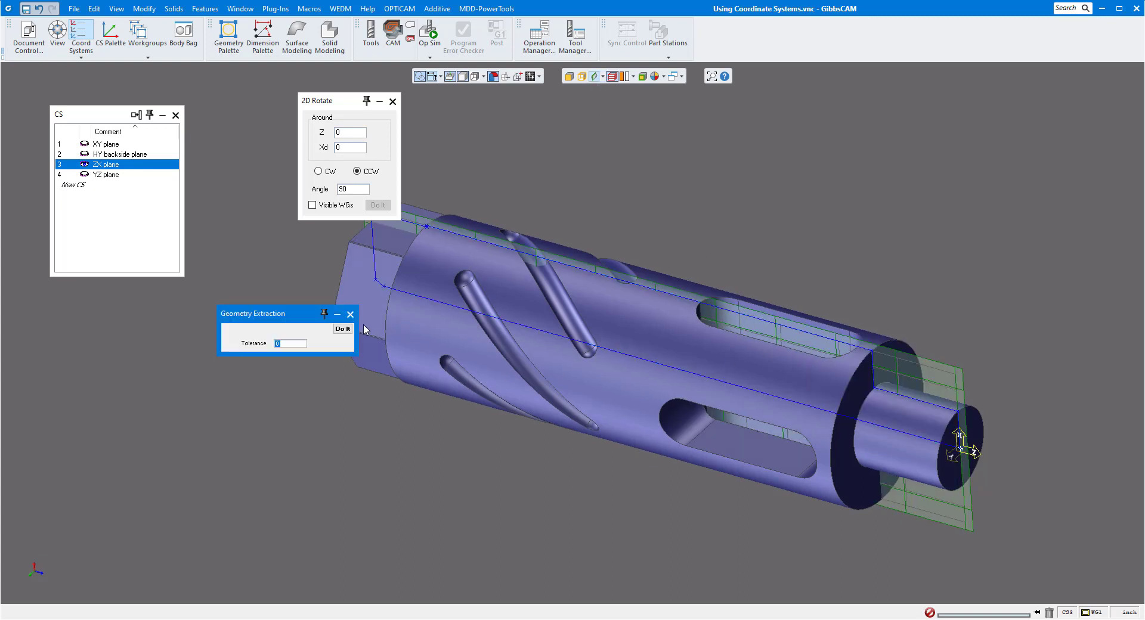
left_click(343, 329)
left_click(350, 315)
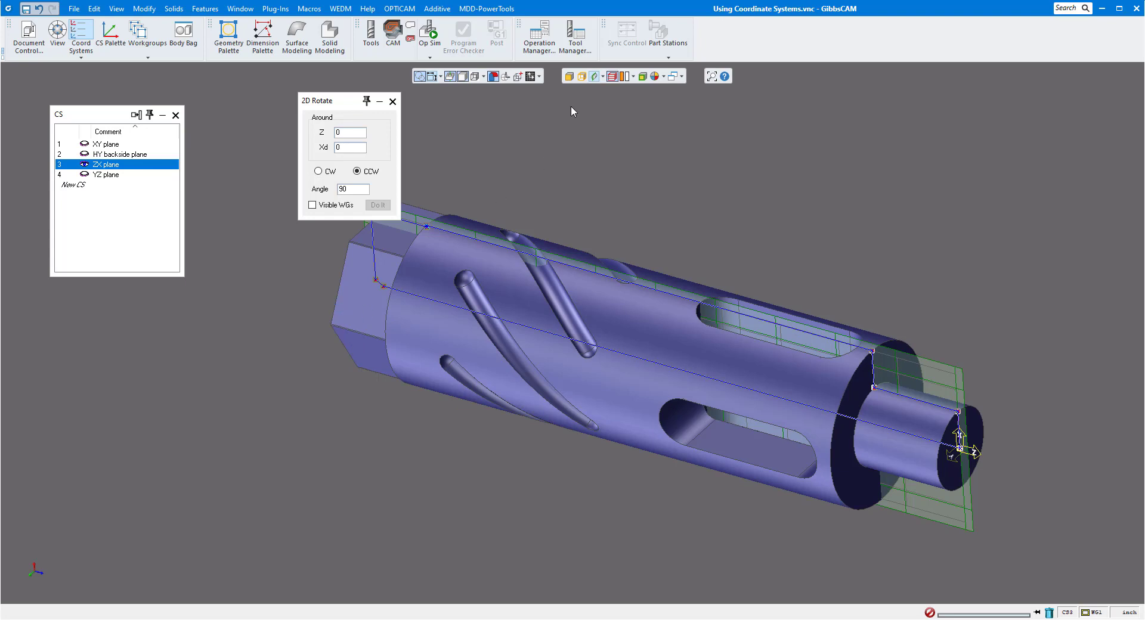
left_click(595, 76)
mouse_move(4, 587)
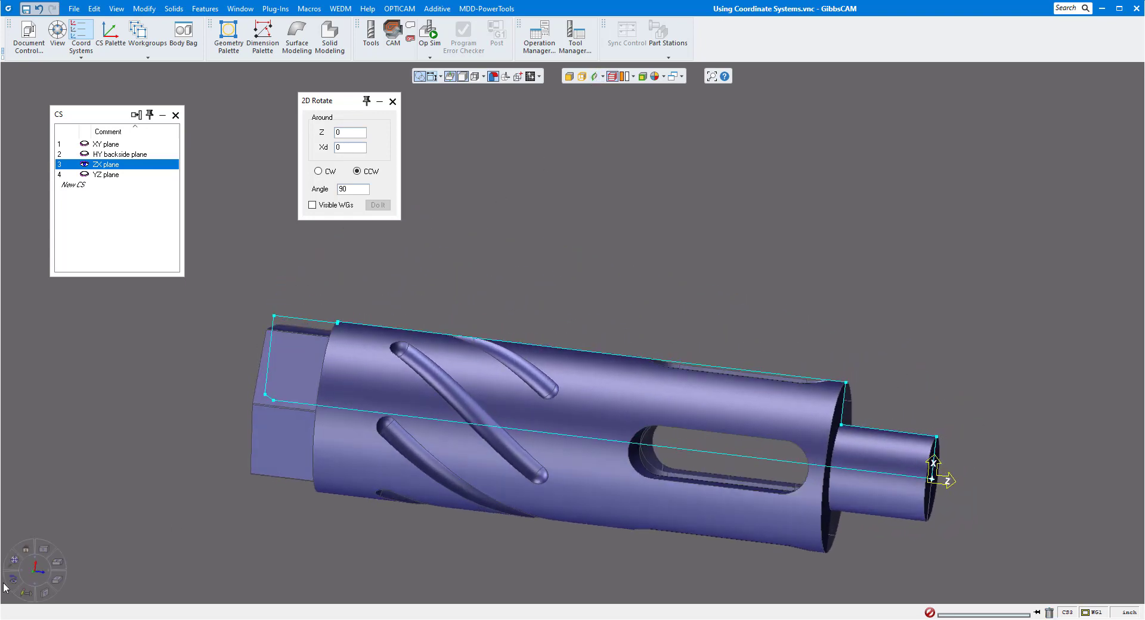
left_click(43, 549)
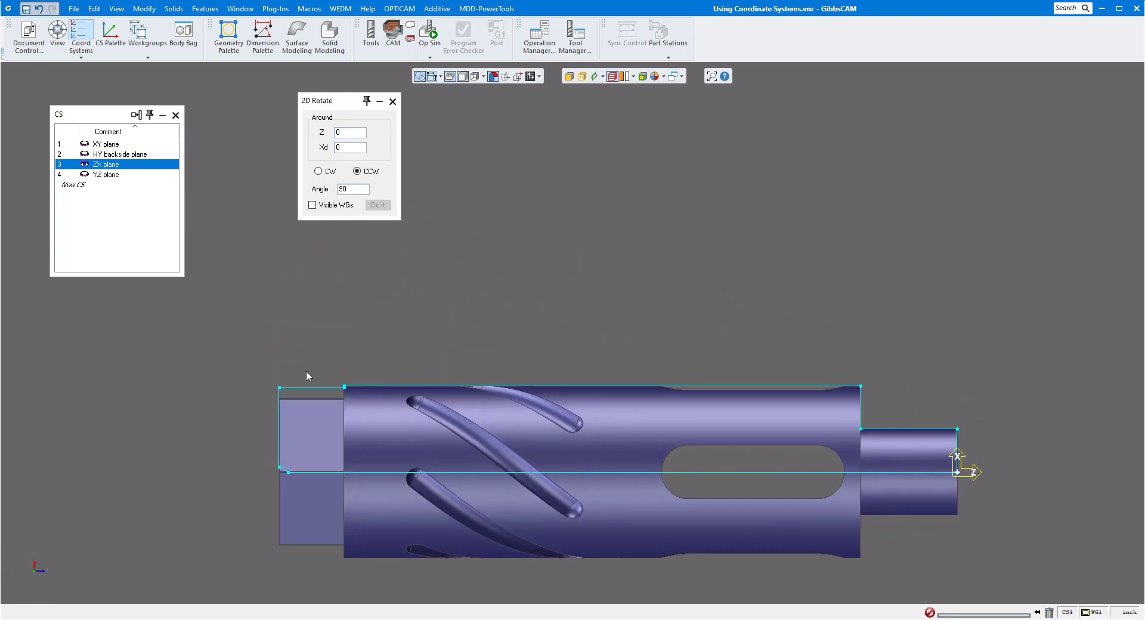